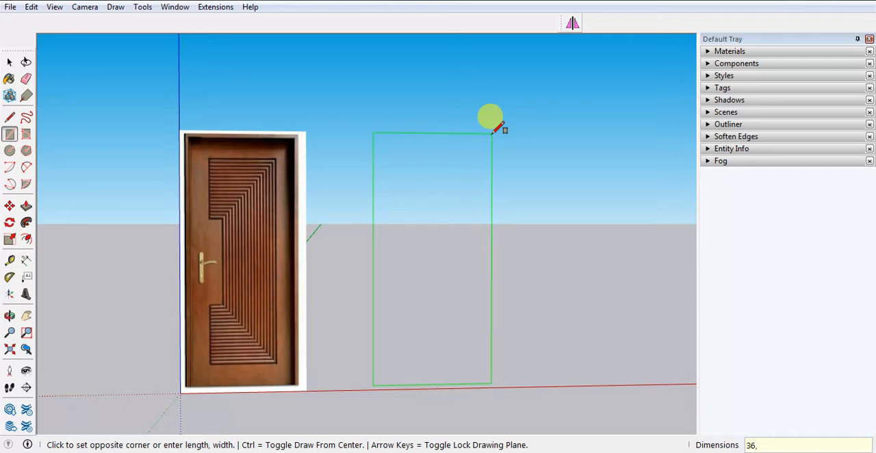
# Finish the door rectangle beside the reference image at 36 by 84 inches and make it a group.
pyautogui.press('Return')
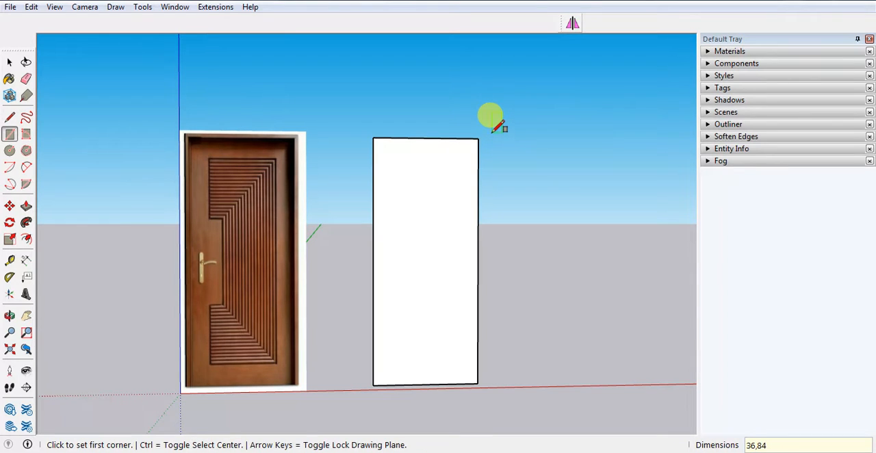
pyautogui.press('space')
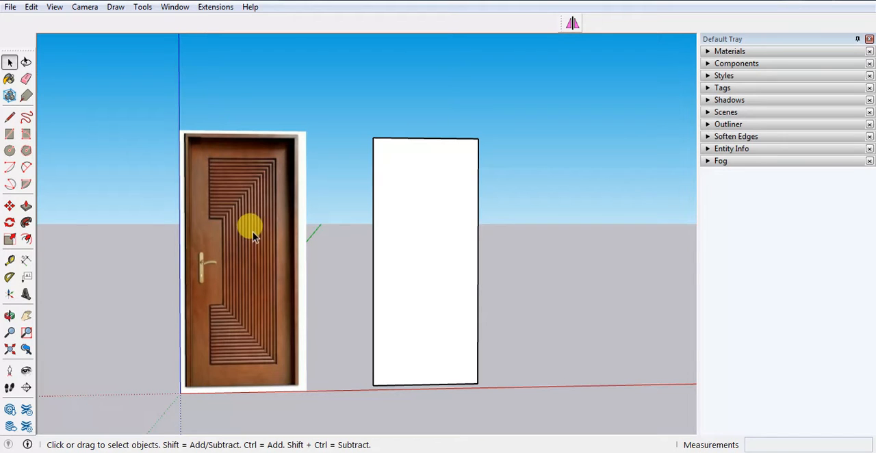
pyautogui.scroll(1, 225, 258)
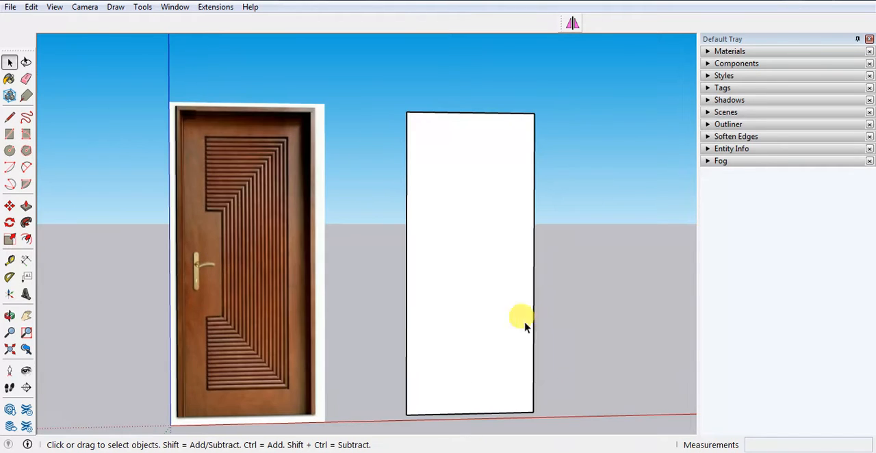
pyautogui.press('t')
pyautogui.scroll(-1, 441, 349)
pyautogui.press('space')
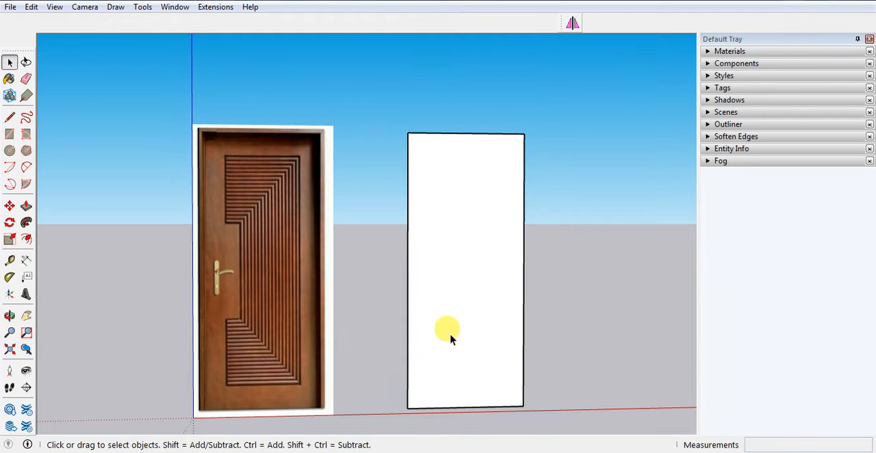
pyautogui.doubleClick(455, 320)
pyautogui.rightClick(454, 318)
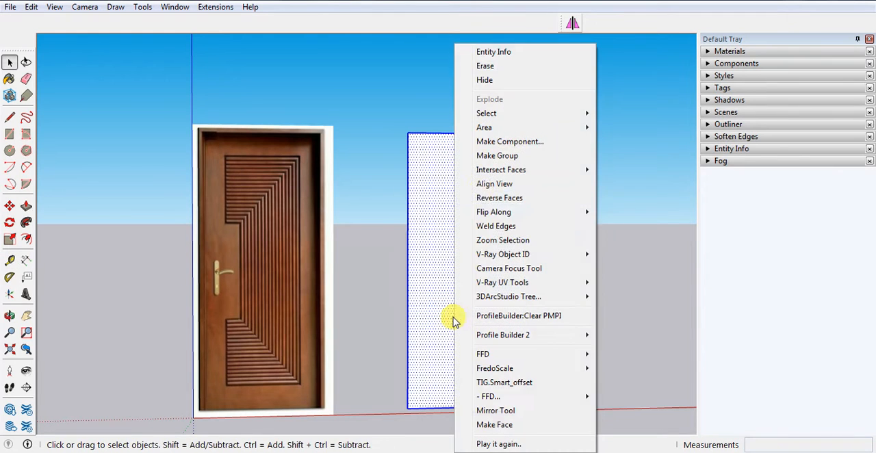
pyautogui.click(492, 156)
# Place horizontal guides 9 inches above the door rectangle's bottom edge and 6 inches below its top edge.
pyautogui.press('t')
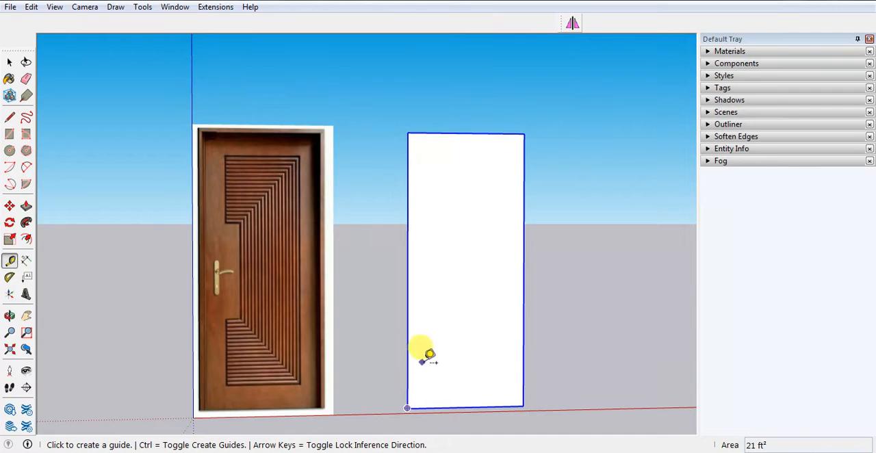
pyautogui.click(433, 408)
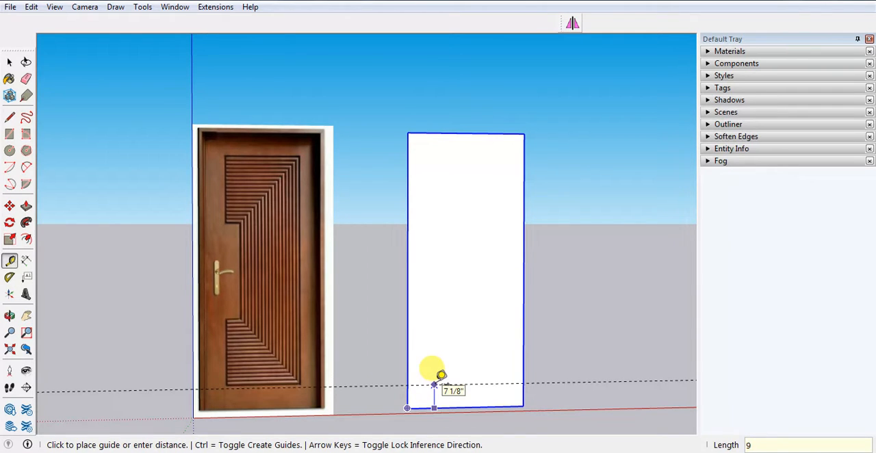
pyautogui.write('9')
pyautogui.press('Return')
pyautogui.click(441, 135)
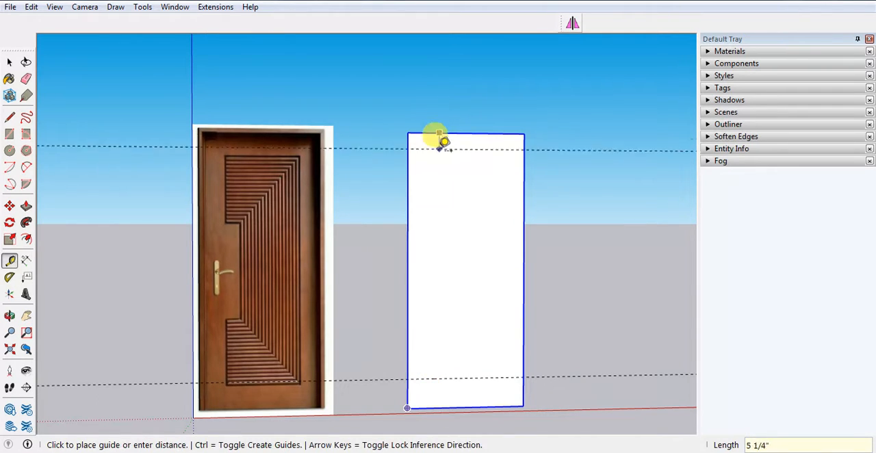
pyautogui.write('6')
pyautogui.press('Return')
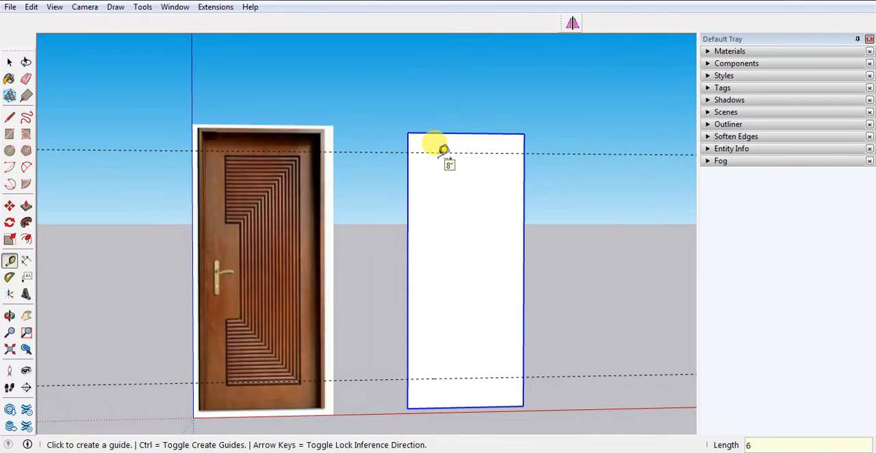
# Place vertical guides 6 inches inward from the door rectangle's right and left edges.
pyautogui.click(526, 197)
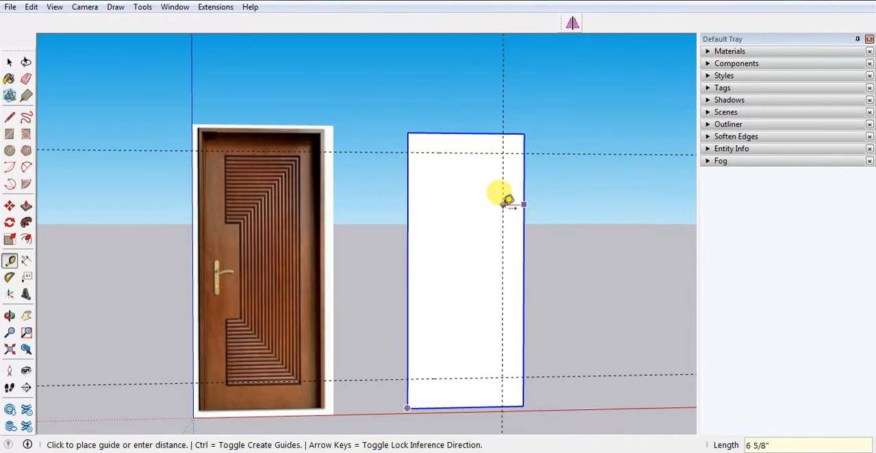
pyautogui.click(506, 201)
pyautogui.click(408, 225)
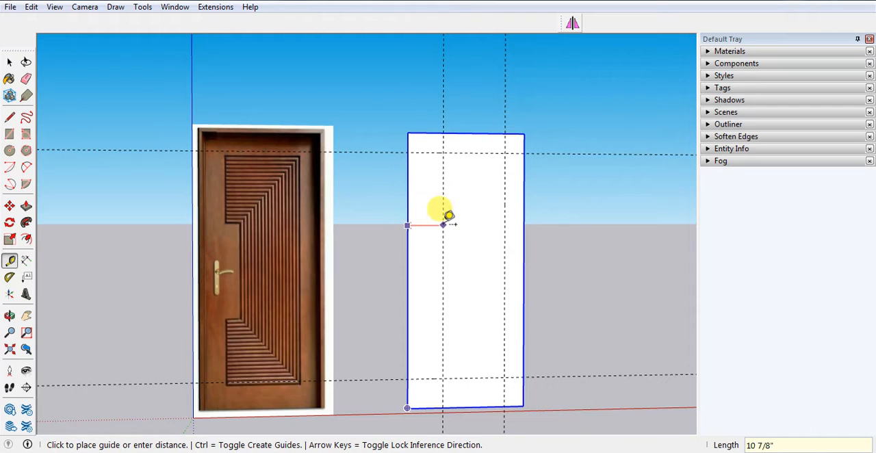
pyautogui.write('6')
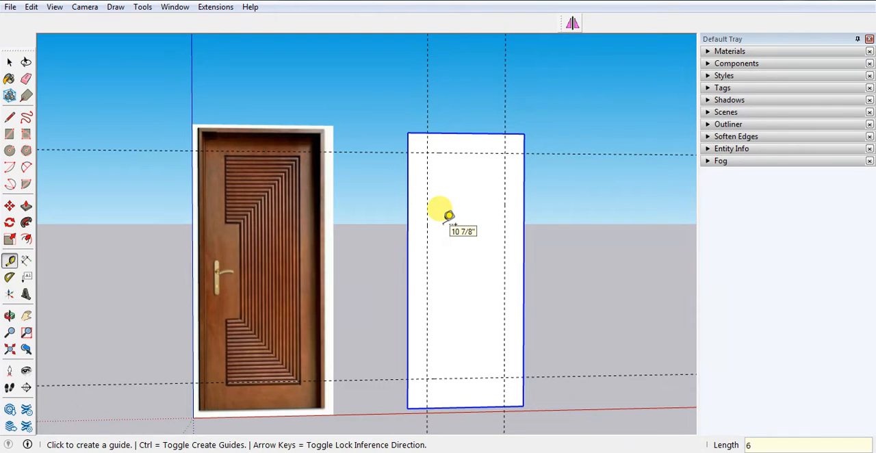
# Add horizontal guides 21 inches below the upper guide and 21 inches above the lower guide.
pyautogui.click(463, 151)
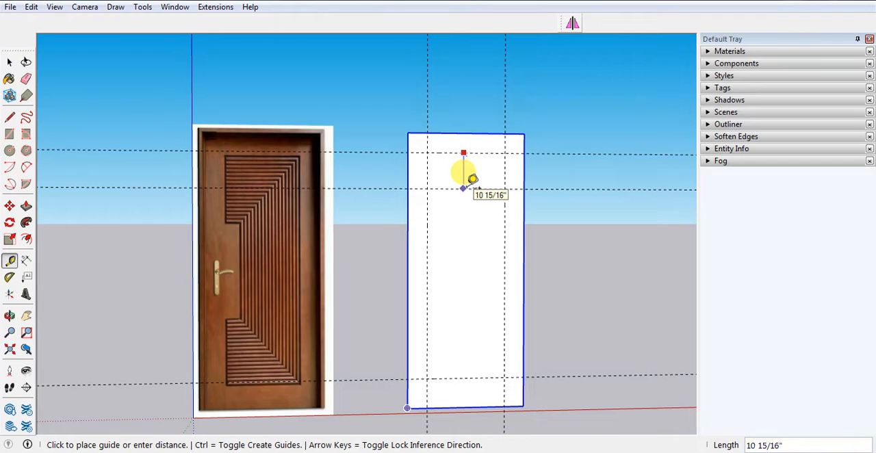
pyautogui.write('21')
pyautogui.press('Return')
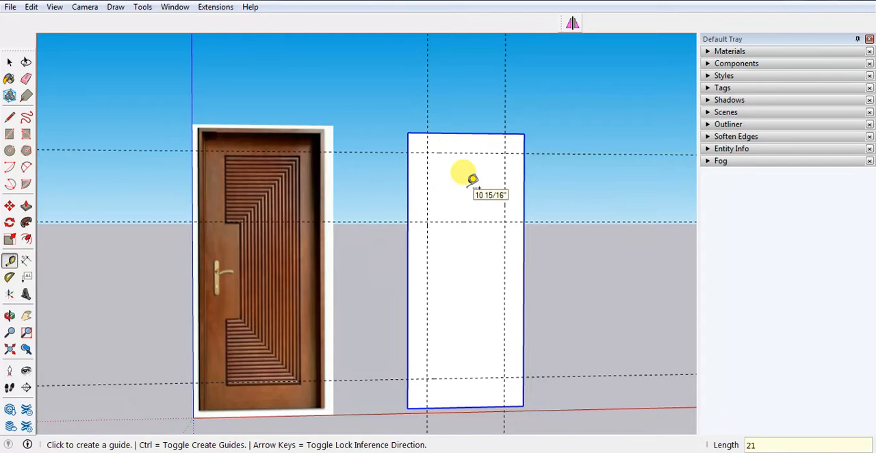
pyautogui.click(472, 377)
pyautogui.write('21')
pyautogui.press('Return')
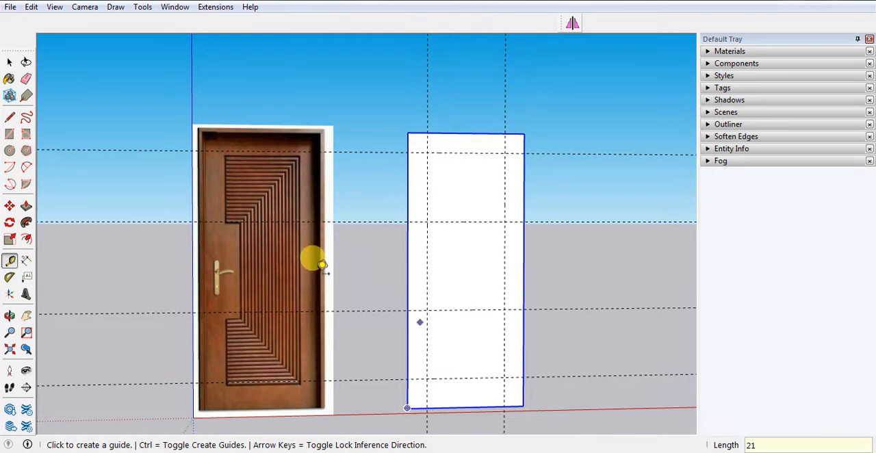
# Add a vertical guide 21 inches inward from the right vertical guide to mark the depth of the handle notch.
pyautogui.click(426, 257)
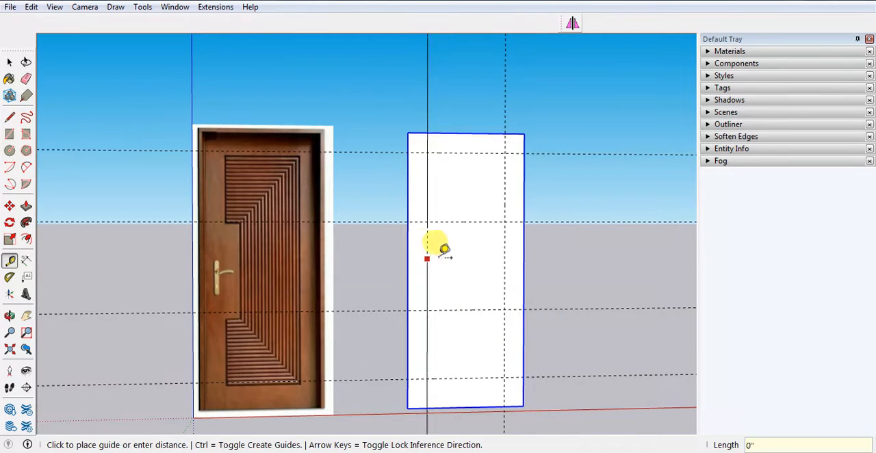
pyautogui.press('space')
pyautogui.press('t')
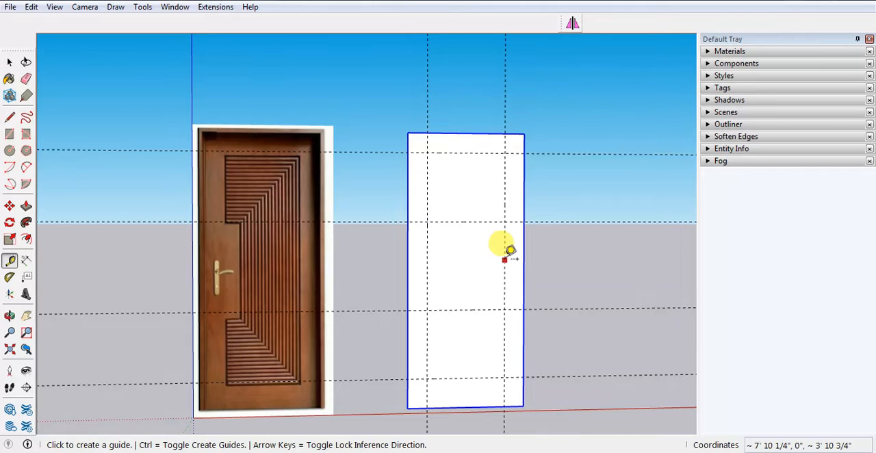
pyautogui.click(504, 250)
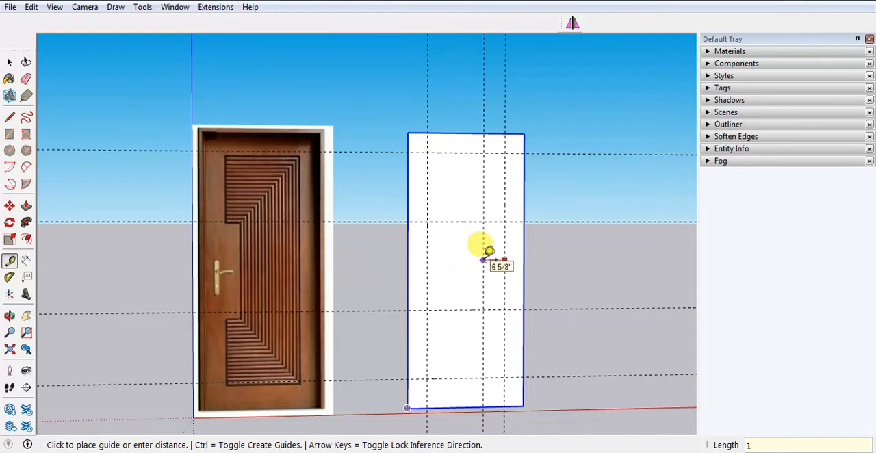
pyautogui.write('21')
pyautogui.press('Return')
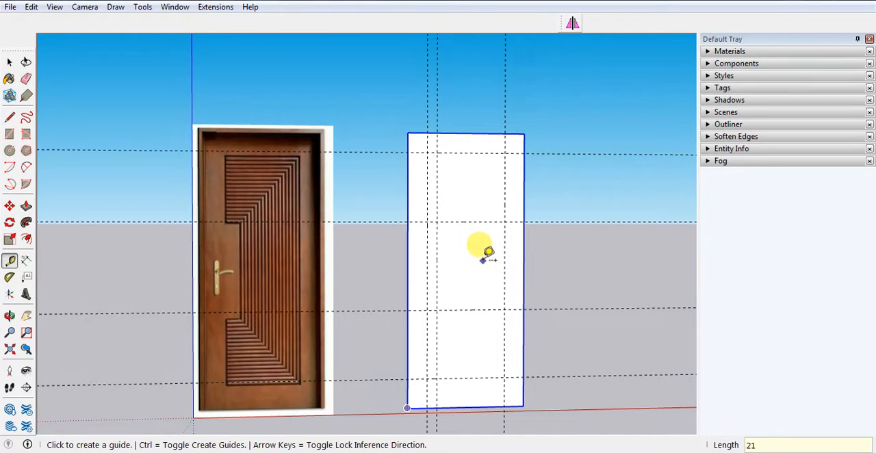
# Draw the top, right and bottom edges of the inner panel outline between the outer guide intersections.
pyautogui.press('l')
pyautogui.scroll(1, 448, 165)
pyautogui.click(420, 149)
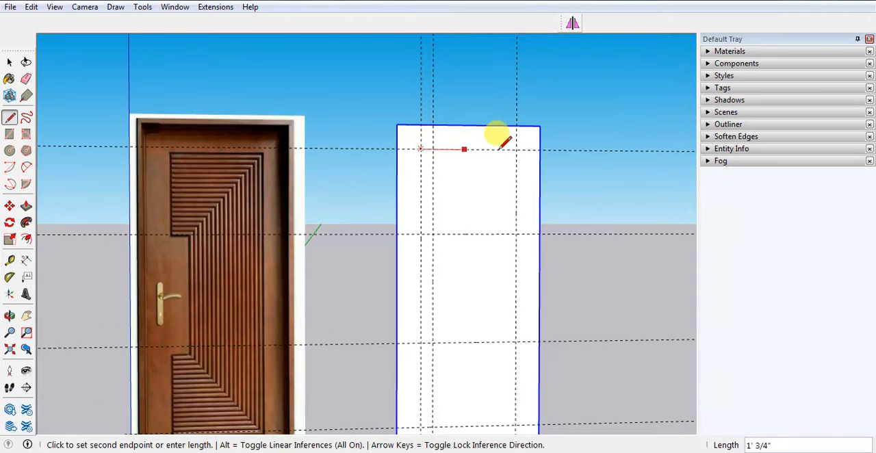
pyautogui.click(515, 149)
pyautogui.scroll(-1, 514, 151)
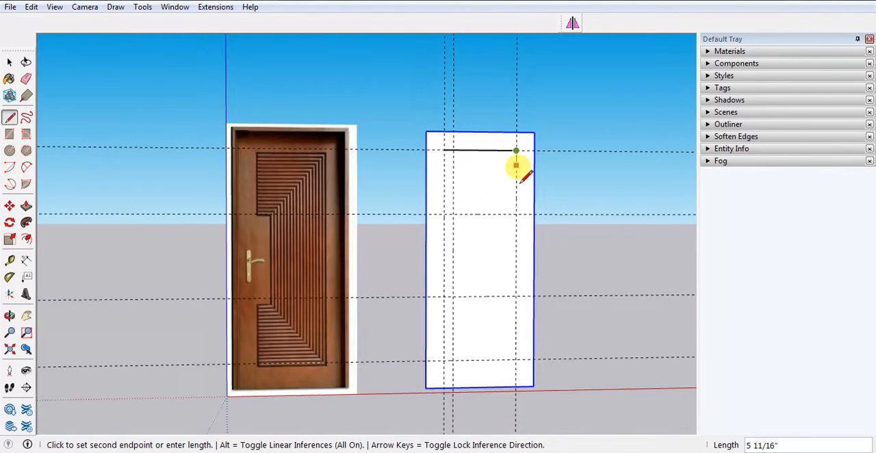
pyautogui.click(516, 359)
pyautogui.click(443, 360)
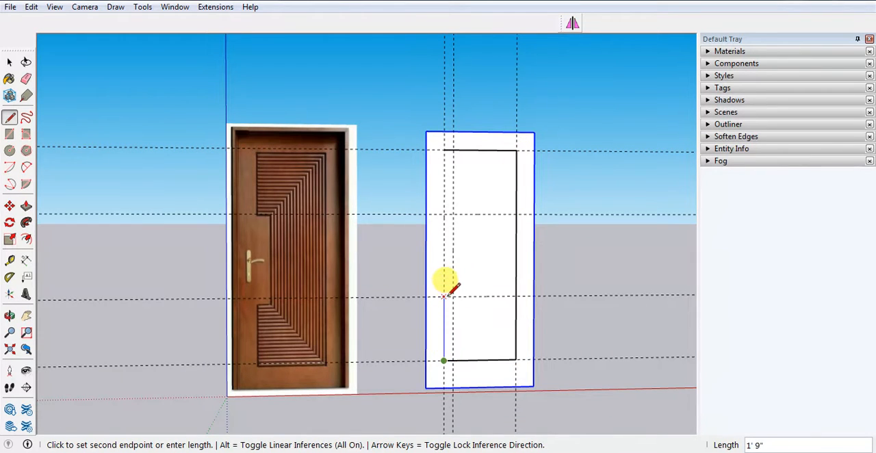
# Close the panel outline along its left side, stepping it 3 inches inward between the two middle horizontal guides.
pyautogui.click(444, 297)
pyautogui.click(452, 296)
pyautogui.click(452, 215)
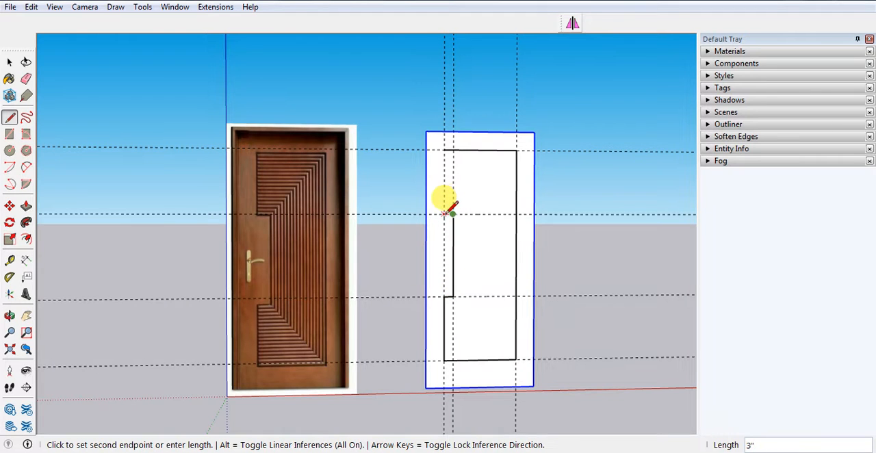
pyautogui.click(444, 214)
pyautogui.click(444, 149)
pyautogui.press('space')
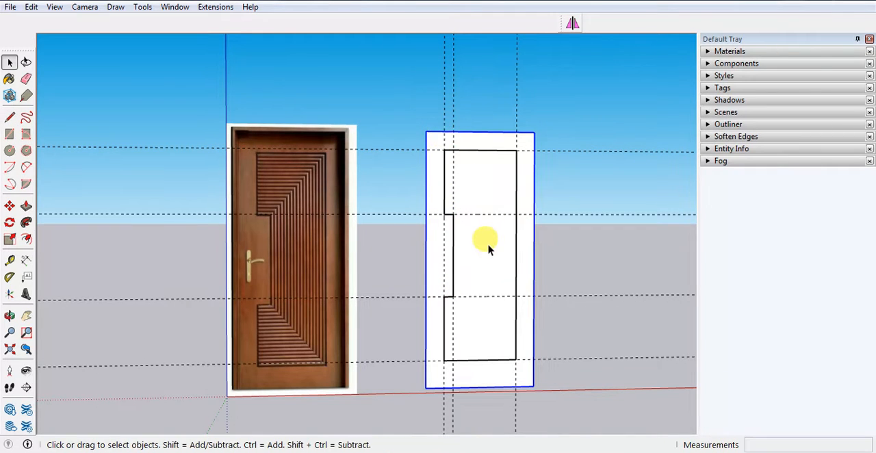
# Group the notched inner panel face together with its outline.
pyautogui.click(488, 249)
pyautogui.rightClick(485, 250)
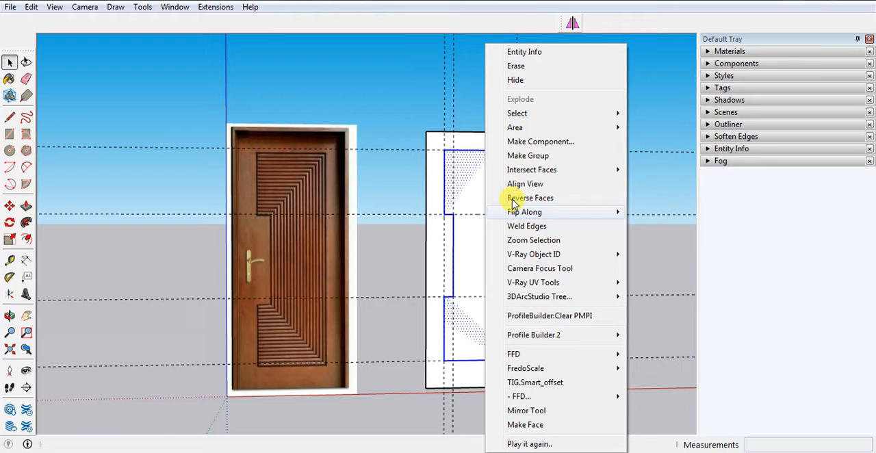
pyautogui.click(530, 157)
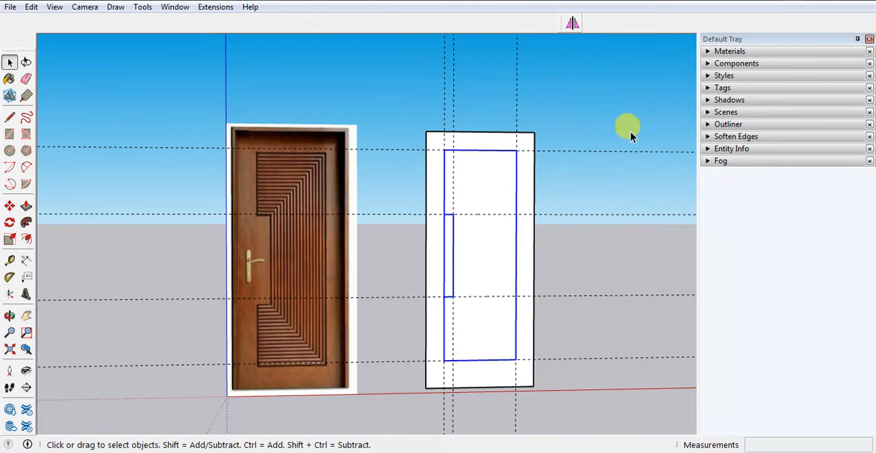
# Delete all construction guides from the model and clear the selection.
pyautogui.click(30, 8)
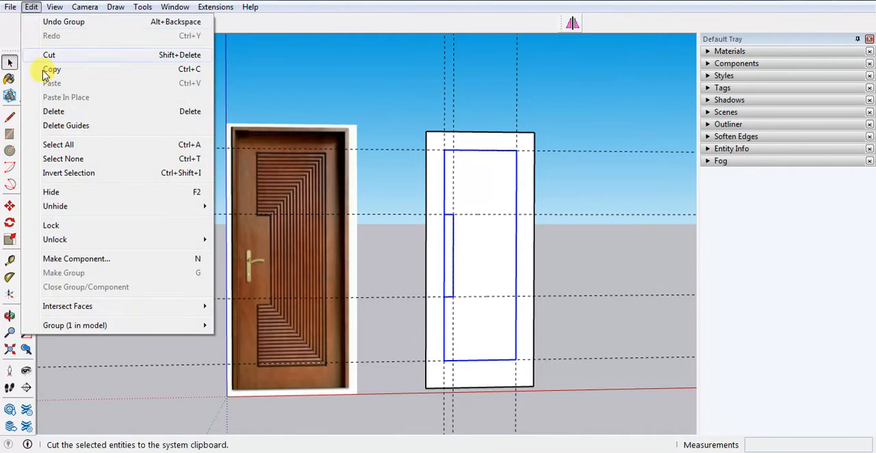
pyautogui.click(60, 125)
pyautogui.click(546, 267)
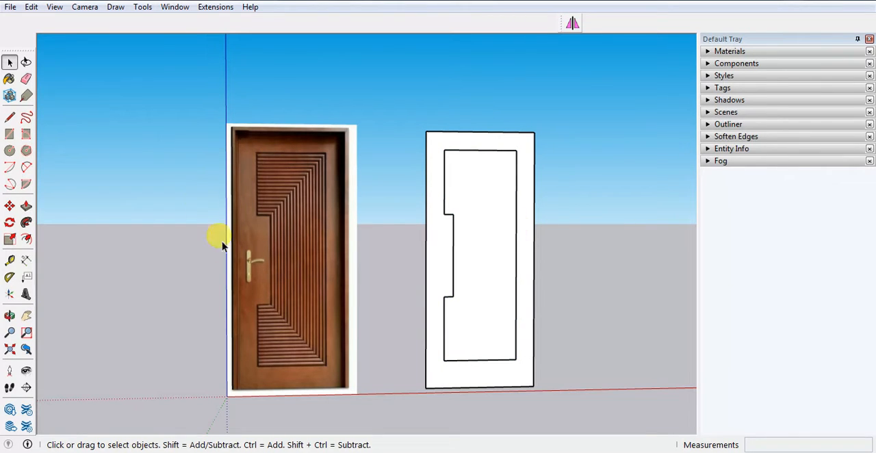
# Examine the groove pattern in the lower part of the reference door image, along the panel's left edge and mitred corner.
pyautogui.scroll(4, 283, 372)
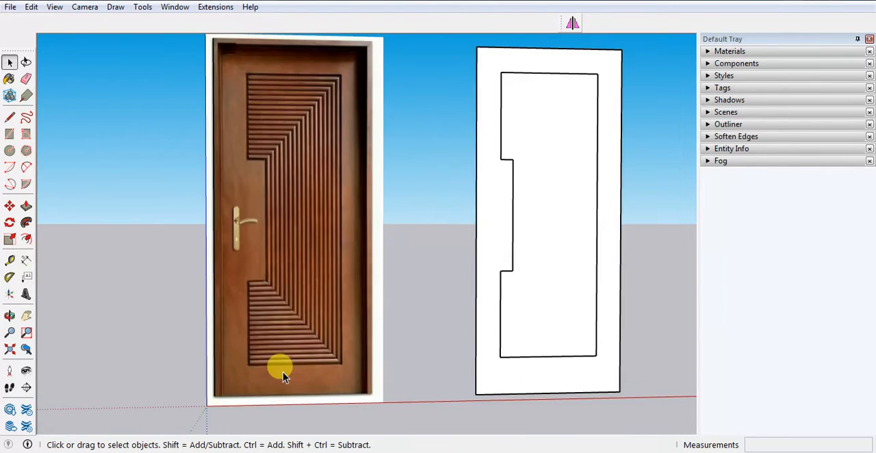
pyautogui.scroll(2, 250, 277)
pyautogui.scroll(2, 242, 276)
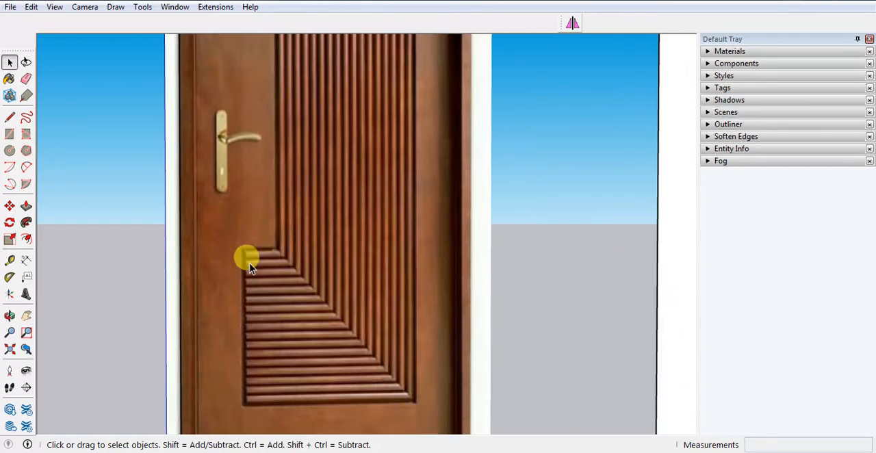
pyautogui.scroll(5, 248, 406)
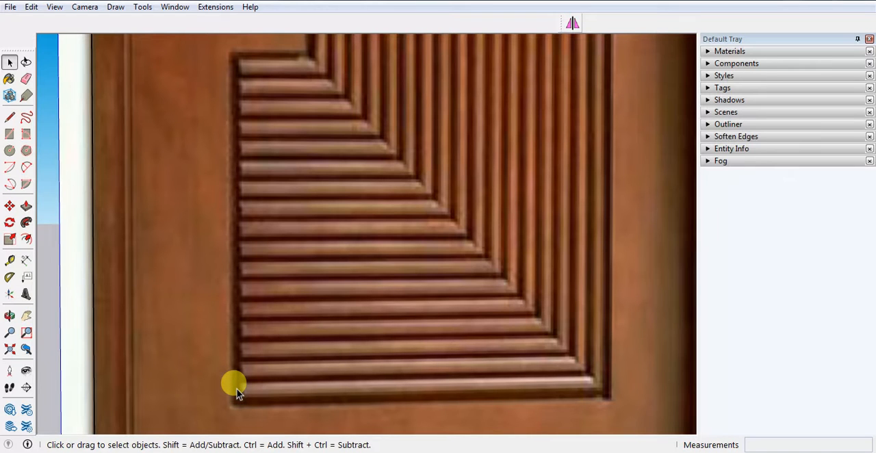
pyautogui.scroll(-5, 234, 389)
pyautogui.scroll(2, 247, 370)
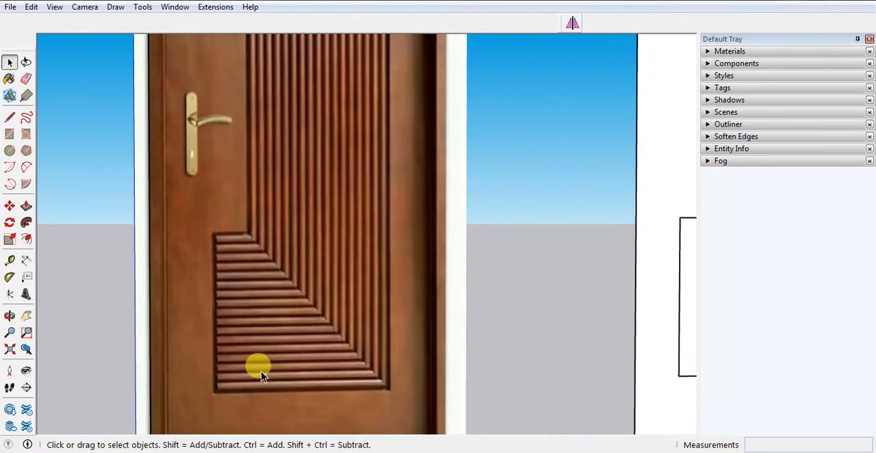
pyautogui.scroll(-4, 205, 375)
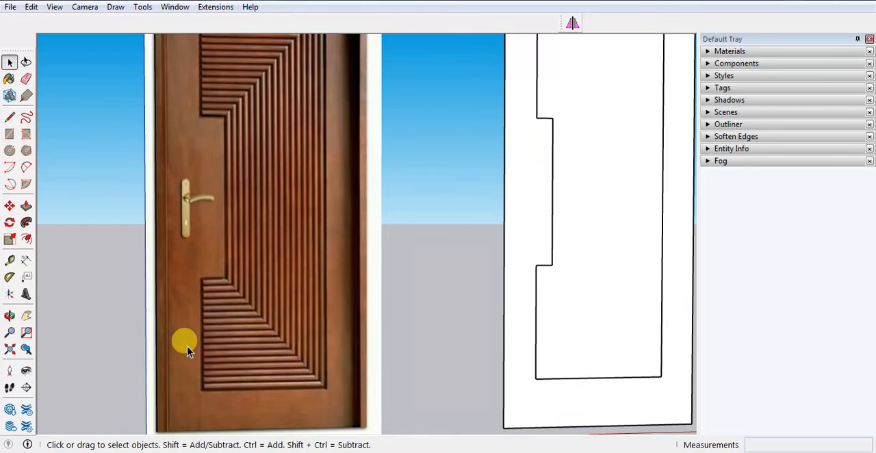
pyautogui.scroll(3, 199, 281)
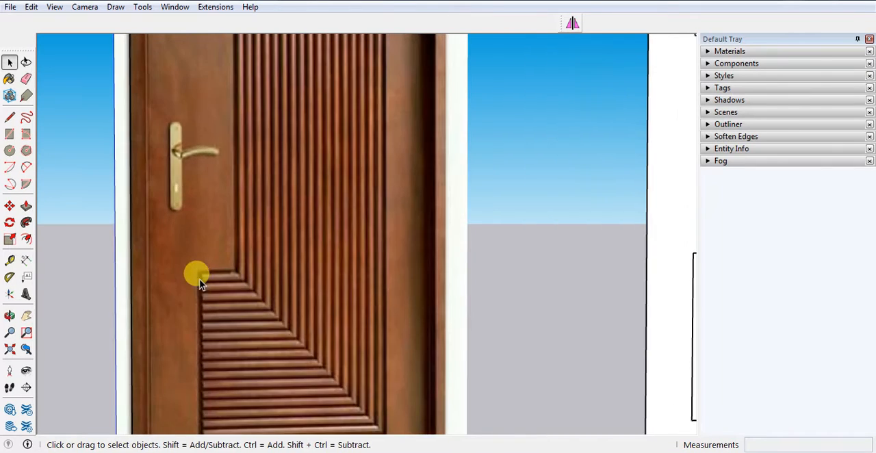
pyautogui.scroll(-3, 209, 315)
pyautogui.scroll(2, 211, 355)
pyautogui.scroll(-3, 206, 384)
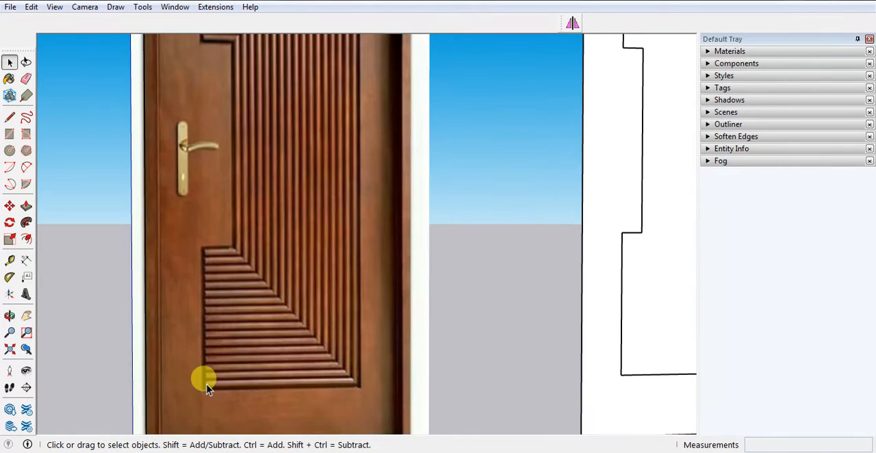
# Compare the reference door's groove layout with the panel outline, examining the horizontal grooves below the notch.
pyautogui.moveTo(203, 381)
pyautogui.mouseDown(button='middle')
pyautogui.moveTo(406, 289)
pyautogui.moveTo(419, 272)
pyautogui.moveTo(584, 248)
pyautogui.moveTo(424, 322)
pyautogui.mouseUp(button='middle')
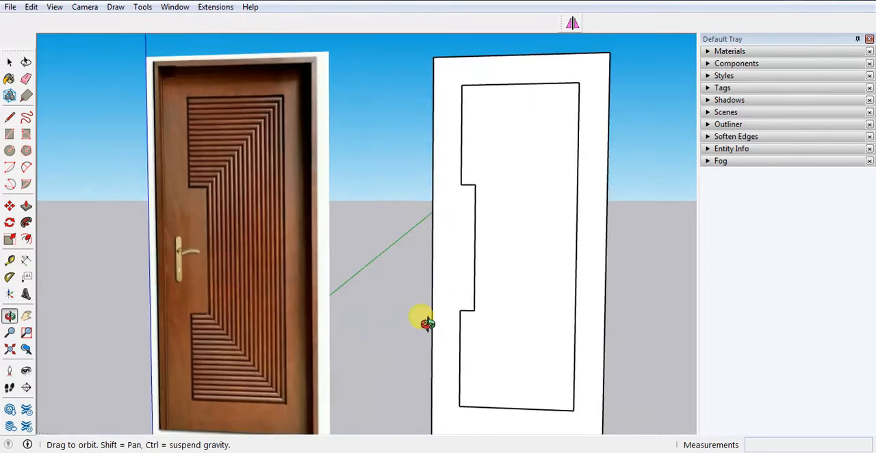
pyautogui.scroll(2, 491, 383)
pyautogui.scroll(2, 415, 401)
pyautogui.scroll(-2, 430, 315)
pyautogui.scroll(1, 165, 371)
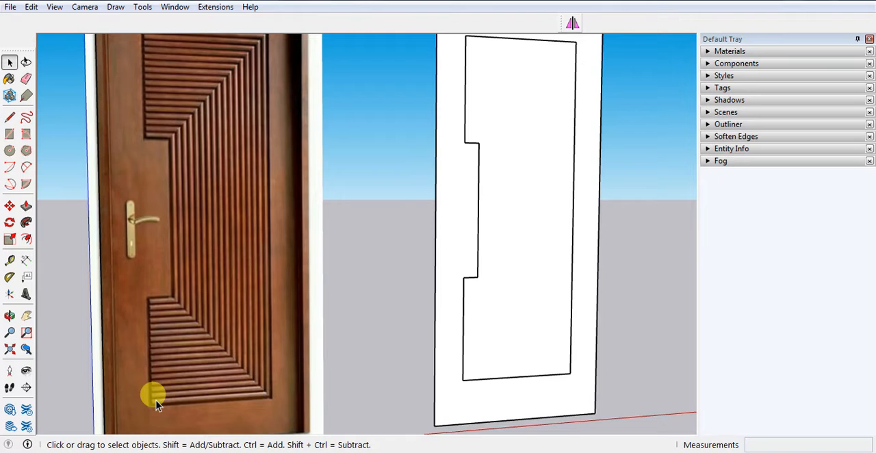
pyautogui.scroll(2, 156, 400)
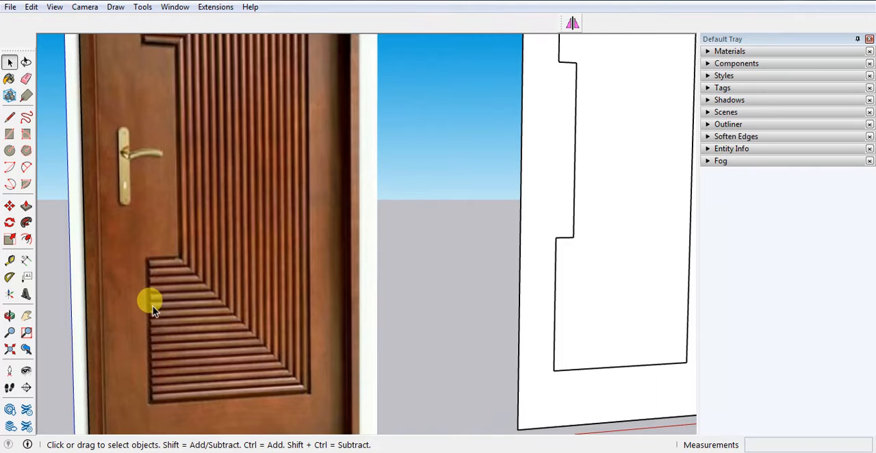
pyautogui.scroll(-5, 172, 328)
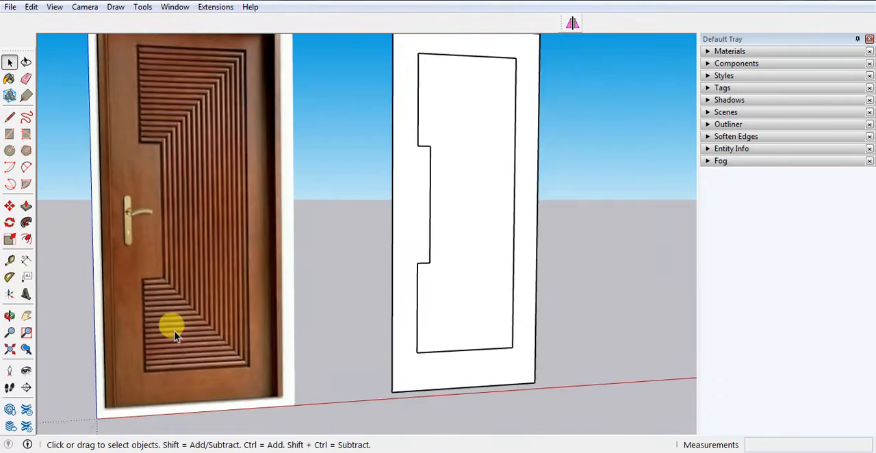
pyautogui.scroll(3, 314, 328)
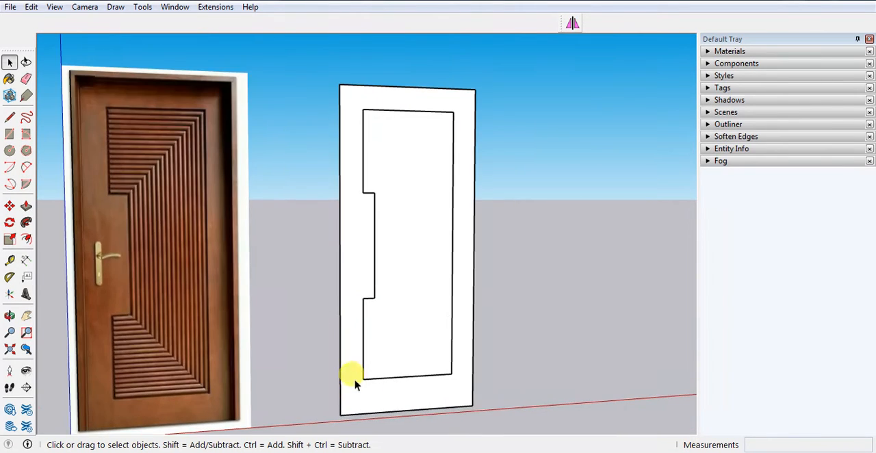
# Draw a line along the full bottom edge of the inner panel, over the grouped outline.
pyautogui.scroll(3, 312, 353)
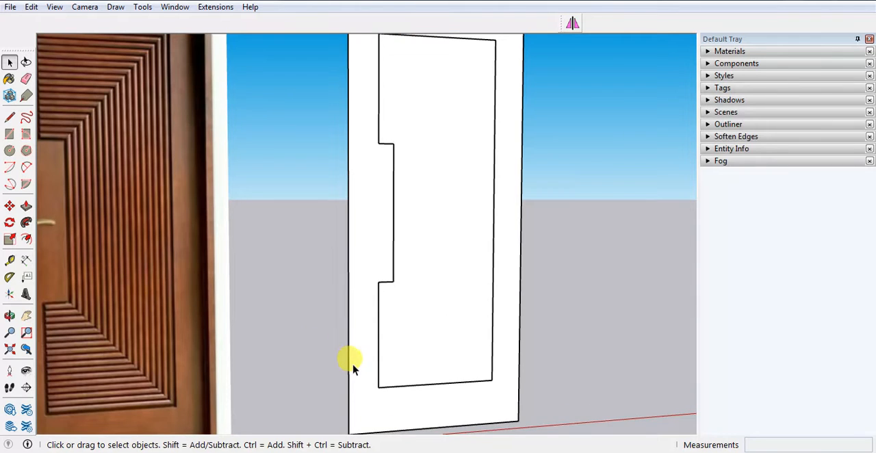
pyautogui.press('l')
pyautogui.click(379, 388)
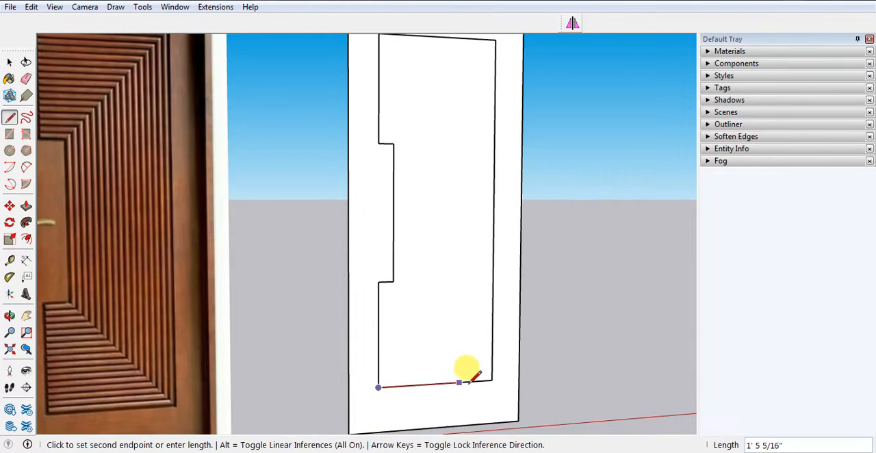
pyautogui.write('2')
pyautogui.press('Return')
pyautogui.press('space')
pyautogui.scroll(2, 403, 394)
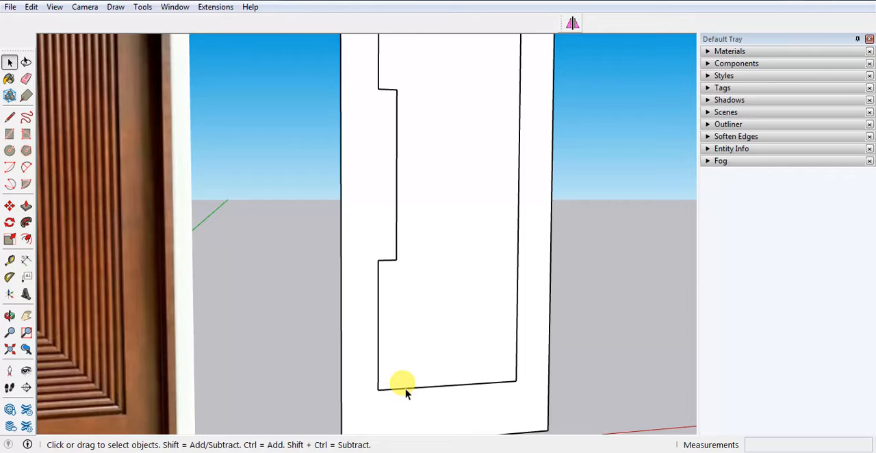
# Copy the bottom line up 1' 9" to the lower notch corner and divide the distance into 17 equal spaces.
pyautogui.press('m')
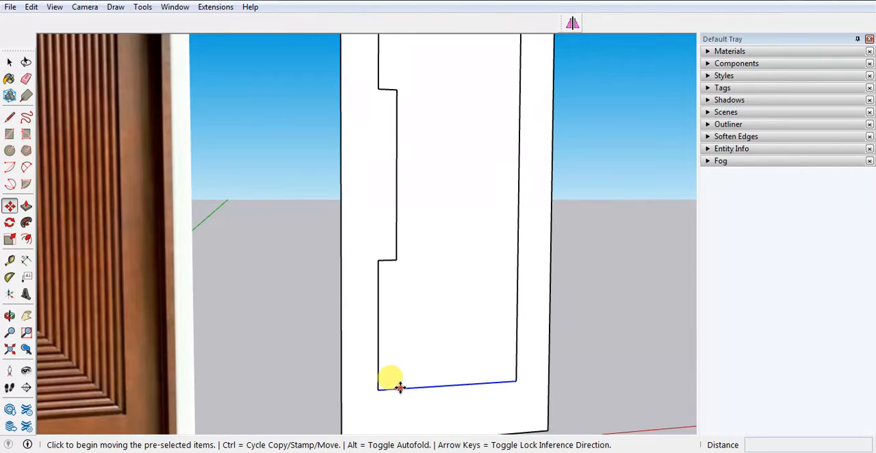
pyautogui.press('ctrl')
pyautogui.click(377, 390)
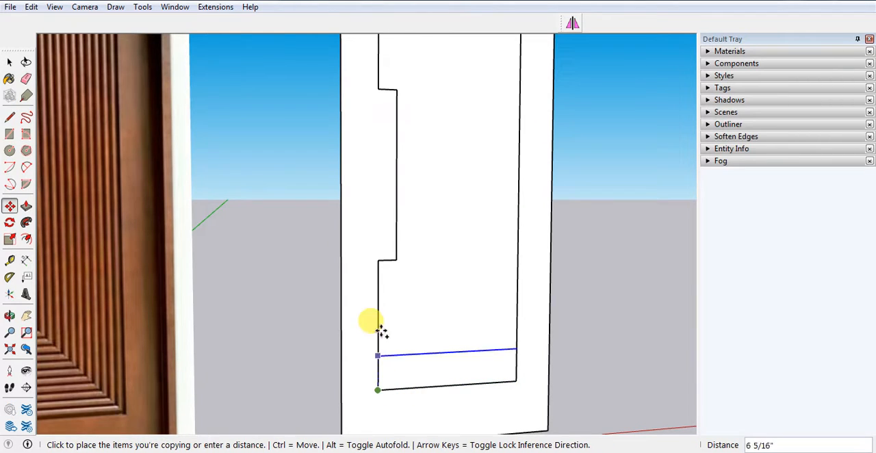
pyautogui.click(377, 259)
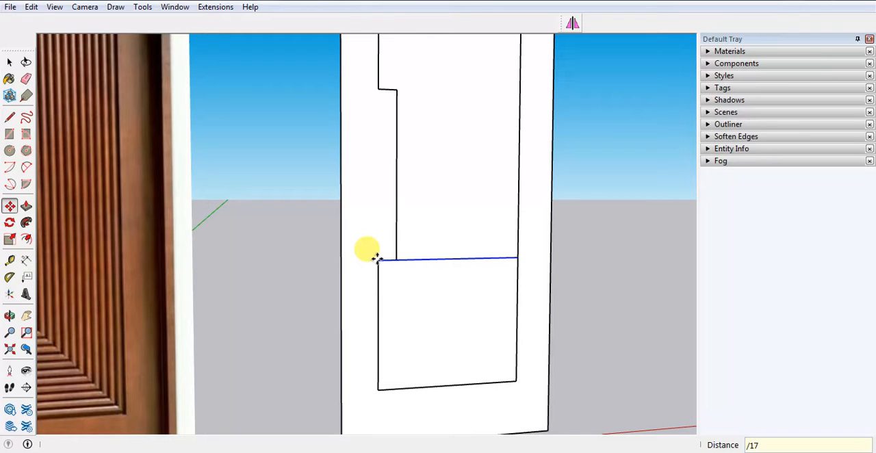
pyautogui.press('Return')
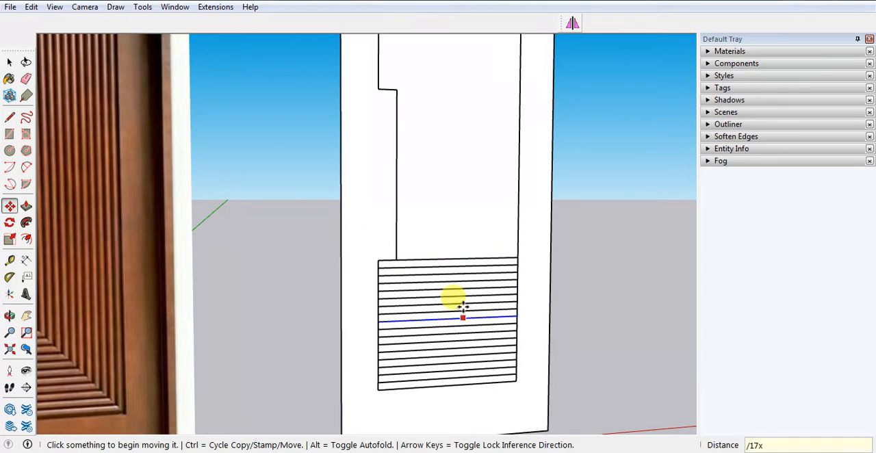
pyautogui.scroll(-6, 397, 356)
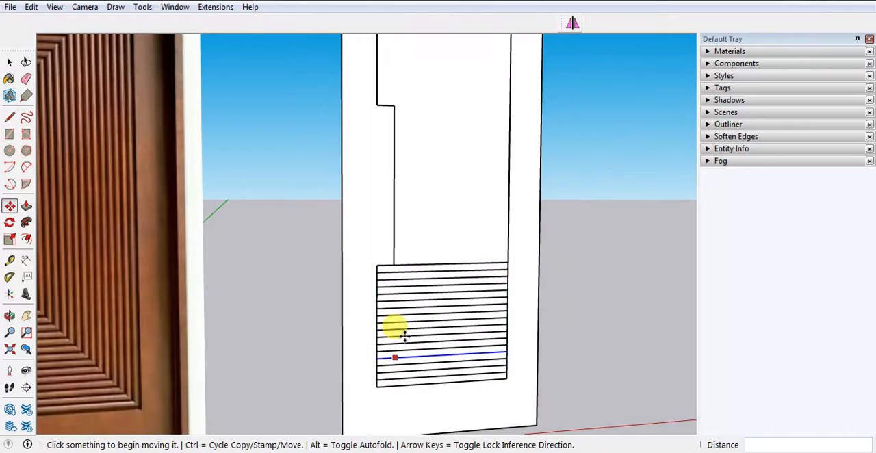
pyautogui.scroll(4, 404, 356)
pyautogui.press('space')
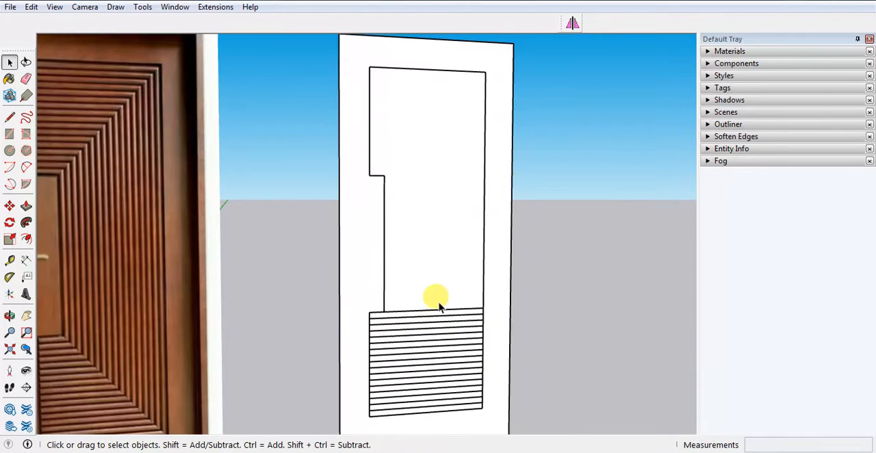
# Copy all the horizontal groove lines from the lower section 4' straight up into the panel's upper section.
pyautogui.moveTo(450, 296); pyautogui.dragTo(413, 396)
pyautogui.click(347, 298)
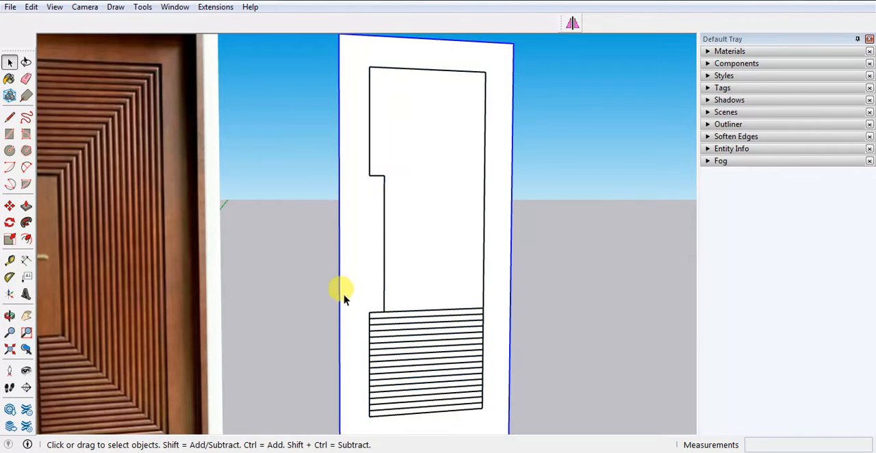
pyautogui.moveTo(345, 296); pyautogui.dragTo(483, 405)
pyautogui.moveTo(350, 297); pyautogui.dragTo(496, 428)
pyautogui.press('m')
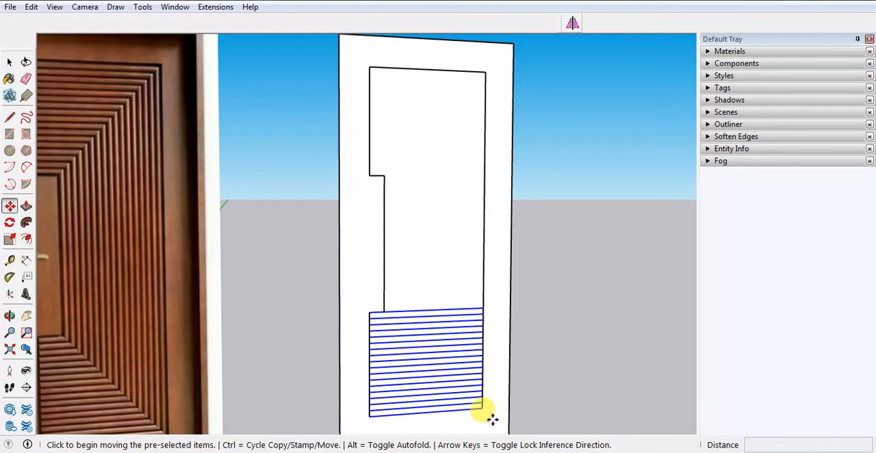
pyautogui.press('ctrl')
pyautogui.click(368, 312)
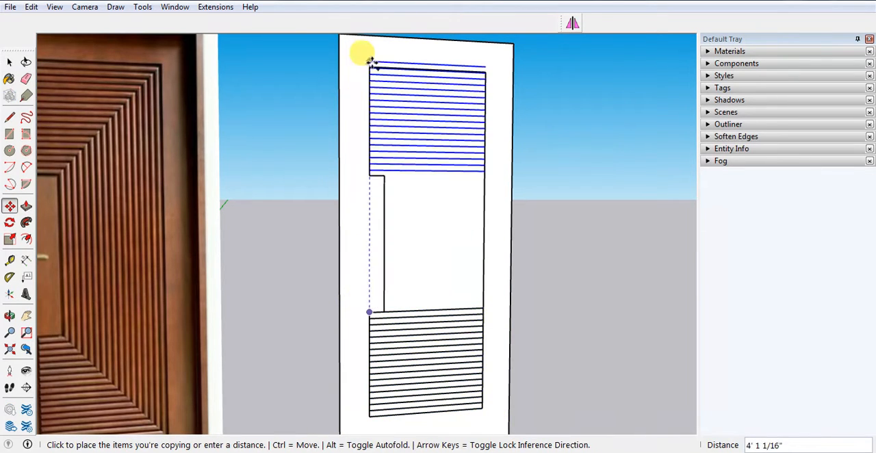
pyautogui.write("4'")
pyautogui.press('Return')
pyautogui.press('space')
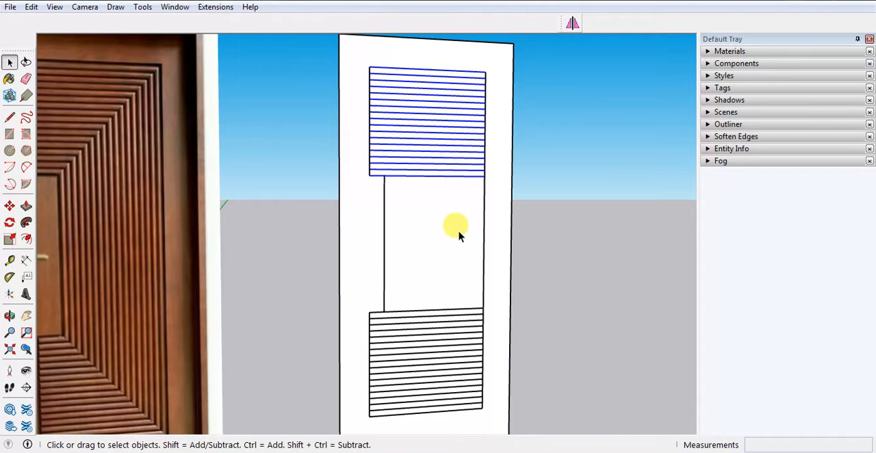
# Draw a vertical line along the panel's right edge between the upper and lower sets of horizontal lines.
pyautogui.press('l')
pyautogui.click(483, 176)
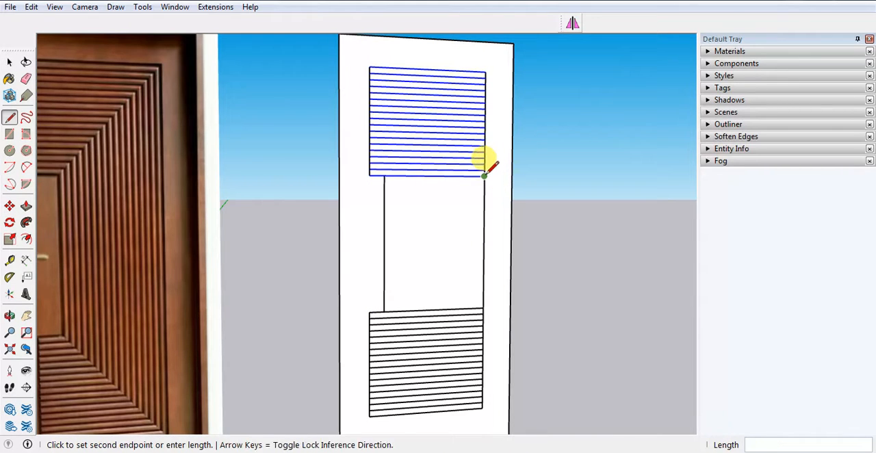
pyautogui.click(483, 307)
pyautogui.press('space')
# Copy the vertical line across to the notch's inner edge and divide the distance into 17 equal spaces.
pyautogui.click(484, 283)
pyautogui.press('m')
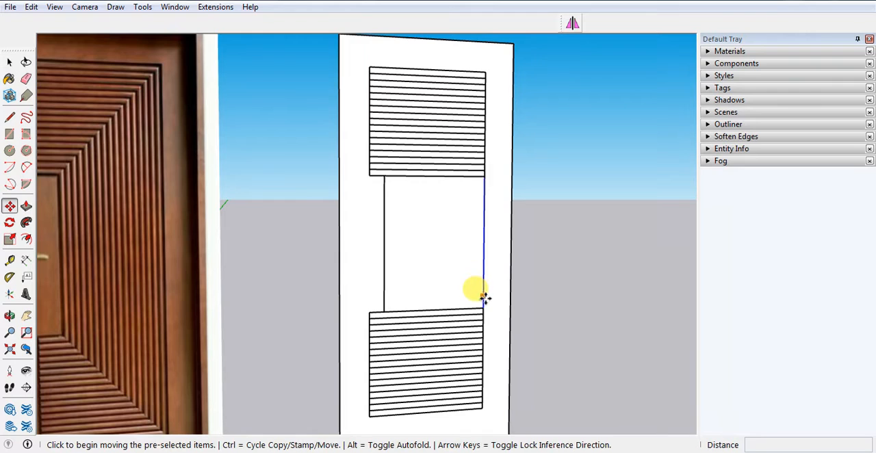
pyautogui.press('ctrl')
pyautogui.click(483, 307)
pyautogui.click(383, 307)
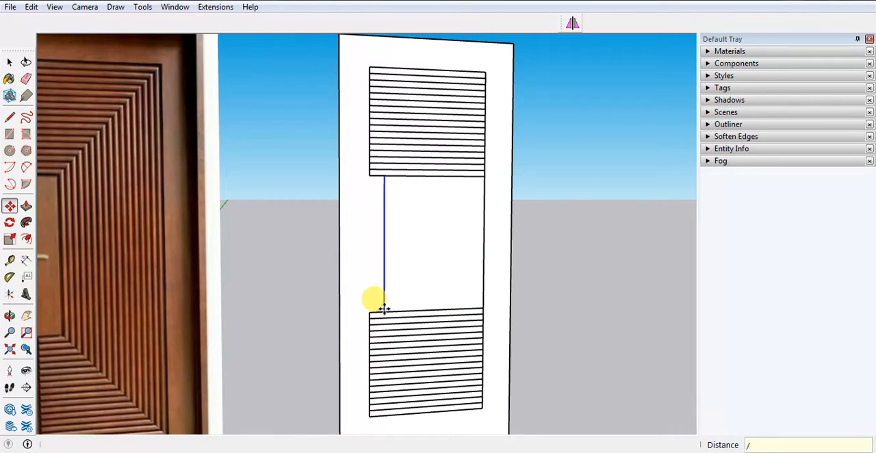
pyautogui.write('/17')
pyautogui.press('Return')
pyautogui.press('space')
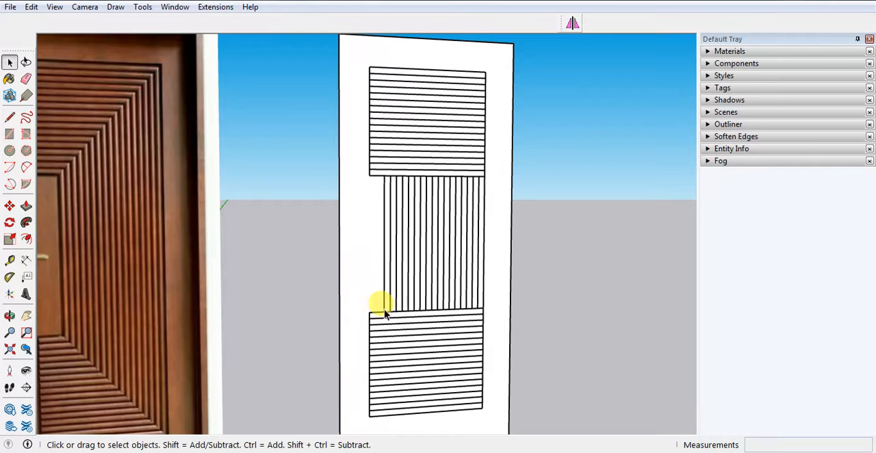
# Draw short lines along the notch's lower and upper horizontal edges, from the panel's outer corner to the first vertical line.
pyautogui.scroll(-2, 458, 349)
pyautogui.scroll(4, 452, 335)
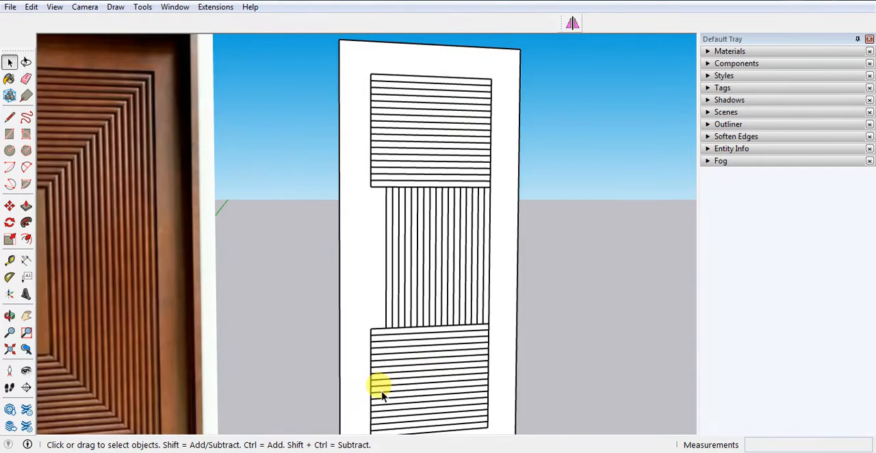
pyautogui.scroll(2, 397, 323)
pyautogui.press('l')
pyautogui.scroll(2, 401, 282)
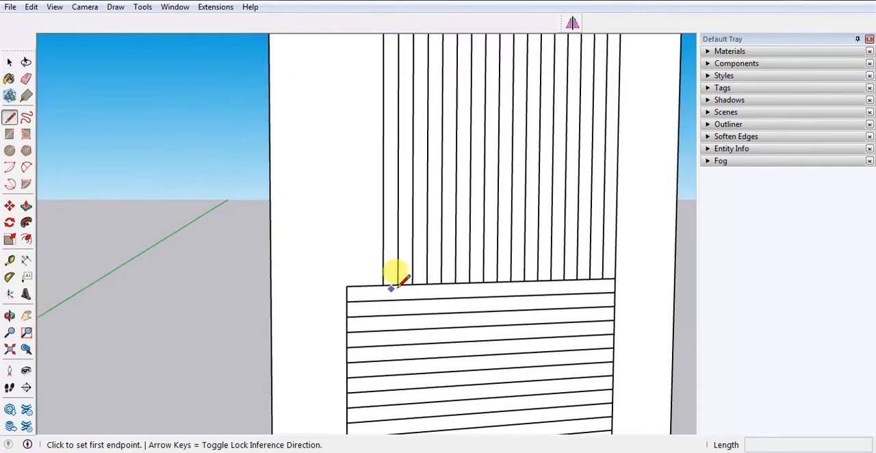
pyautogui.click(382, 284)
pyautogui.click(347, 287)
pyautogui.scroll(-2, 381, 366)
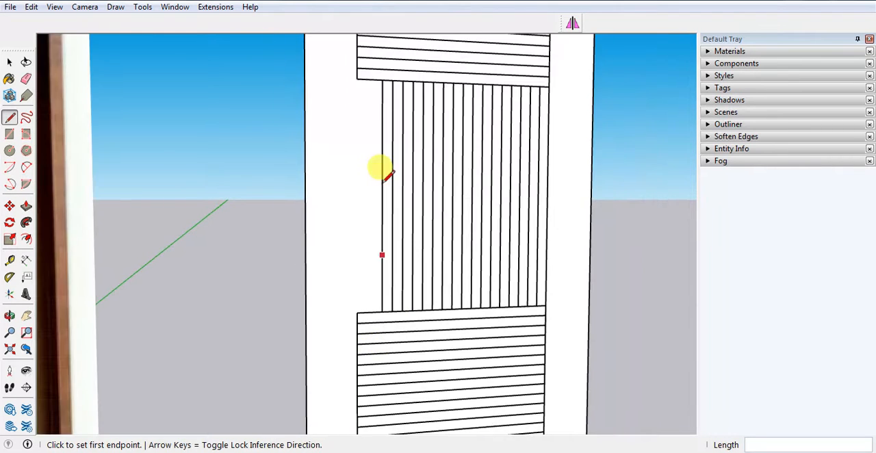
pyautogui.scroll(2, 380, 67)
pyautogui.click(350, 79)
pyautogui.click(383, 84)
pyautogui.scroll(-3, 370, 152)
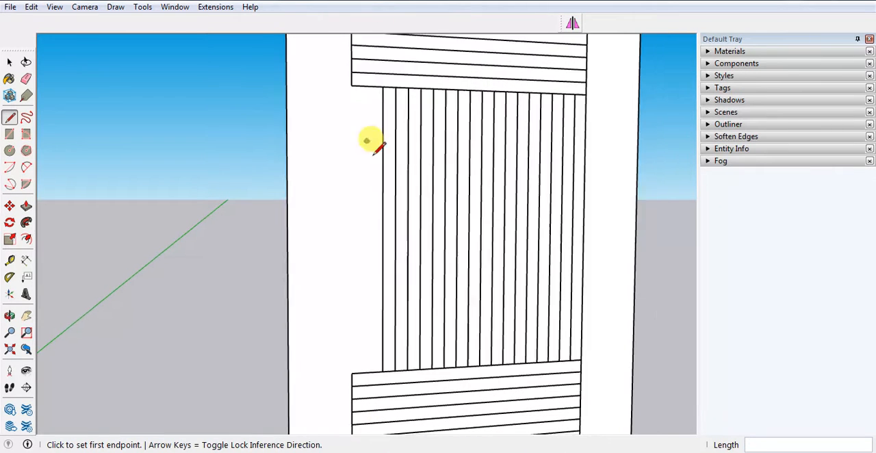
# Extend the second vertical line down to the second horizontal line and erase the segment closing the first groove's lower corner.
pyautogui.scroll(2, 379, 335)
pyautogui.click(396, 314)
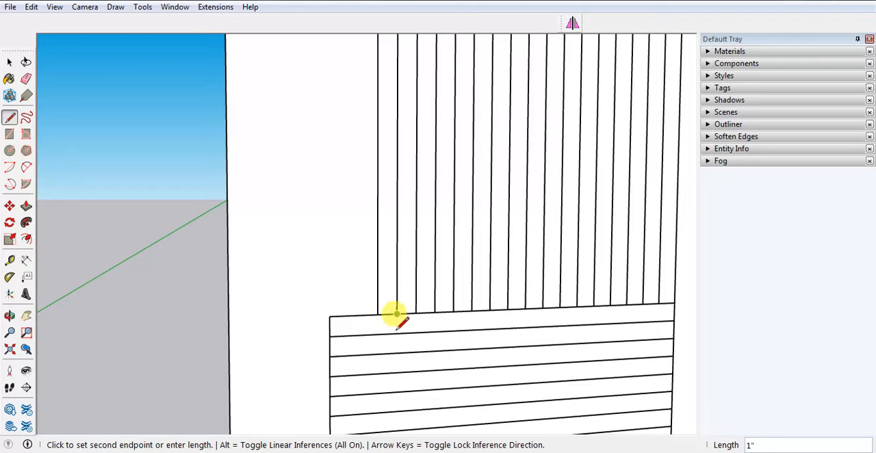
pyautogui.click(396, 332)
pyautogui.press('space')
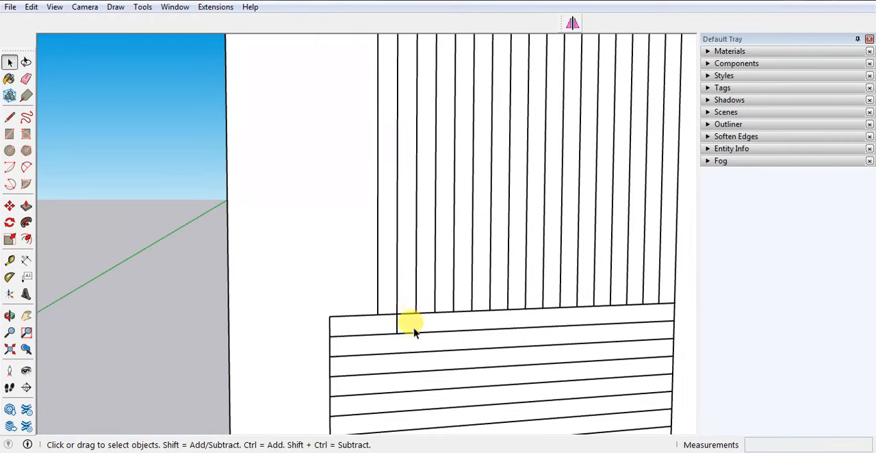
pyautogui.press('e')
pyautogui.click(387, 314)
pyautogui.scroll(-5, 382, 366)
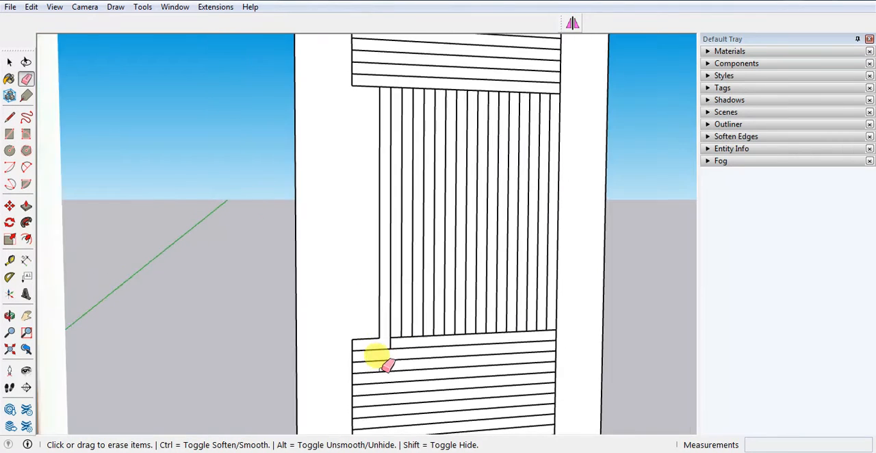
# Extend the second vertical line up to the next horizontal line and erase the segment closing the first groove's upper corner.
pyautogui.scroll(4, 385, 190)
pyautogui.press('l')
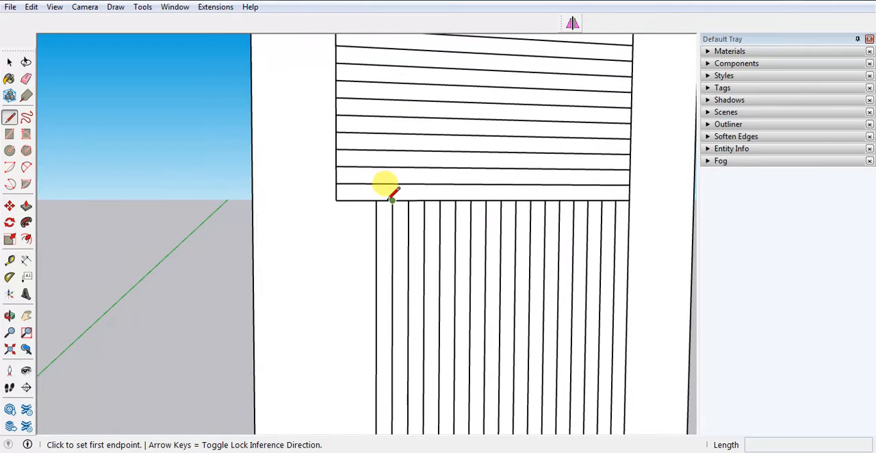
pyautogui.click(392, 201)
pyautogui.click(392, 184)
pyautogui.press('space')
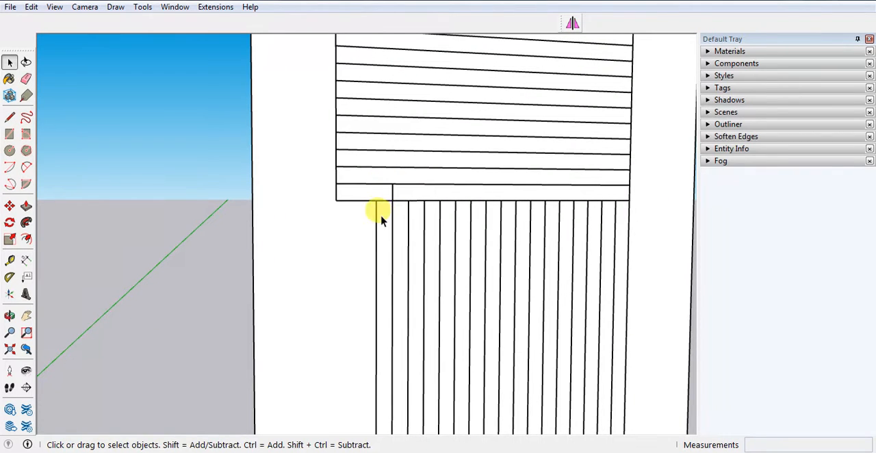
pyautogui.press('e')
pyautogui.click(384, 200)
pyautogui.press('space')
pyautogui.scroll(-4, 351, 183)
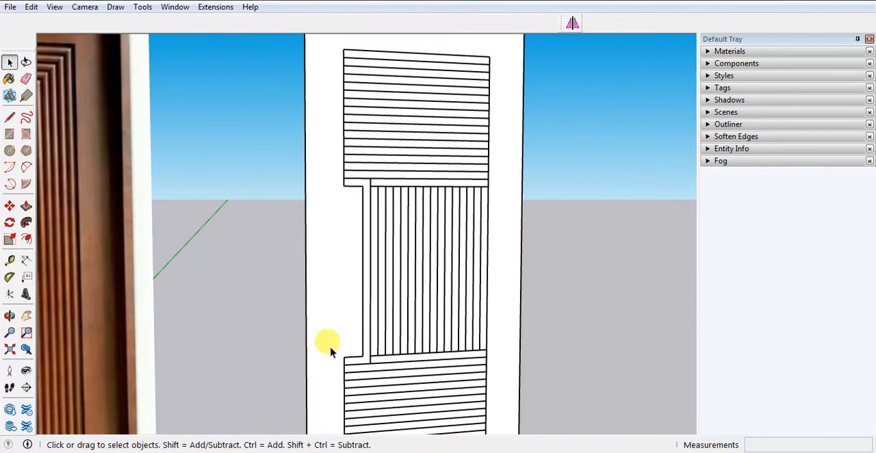
# Extend the third vertical line down to the third horizontal line at the notch's lower corner.
pyautogui.scroll(1, 374, 322)
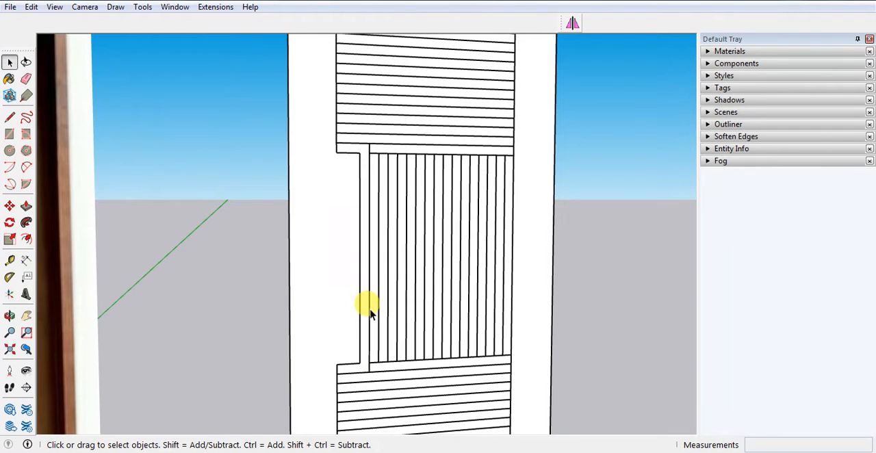
pyautogui.scroll(-2, 420, 283)
pyautogui.scroll(2, 375, 368)
pyautogui.press('l')
pyautogui.scroll(1, 369, 258)
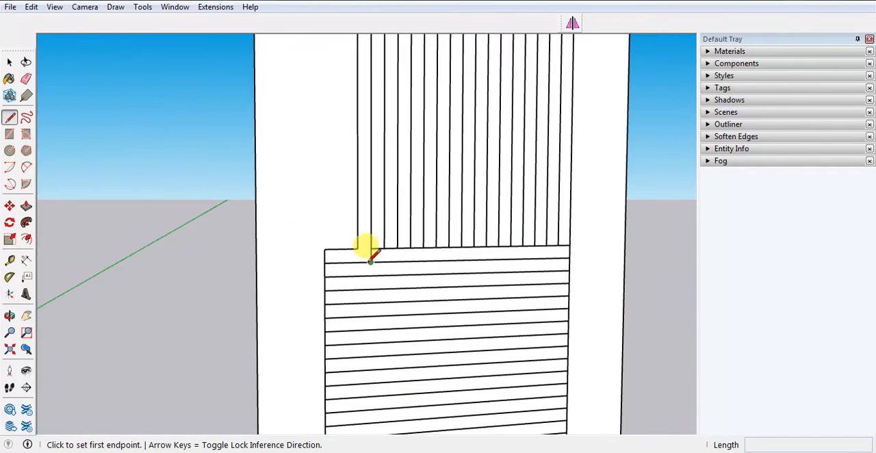
pyautogui.click(384, 274)
pyautogui.scroll(1, 386, 274)
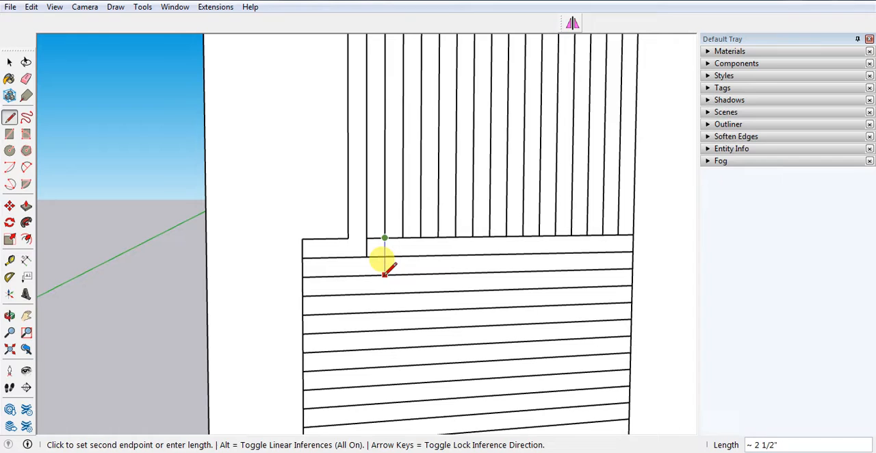
pyautogui.press('space')
# Extend the fourth and fifth vertical lines down, each ending one horizontal line lower than the line before.
pyautogui.press('l')
pyautogui.click(402, 239)
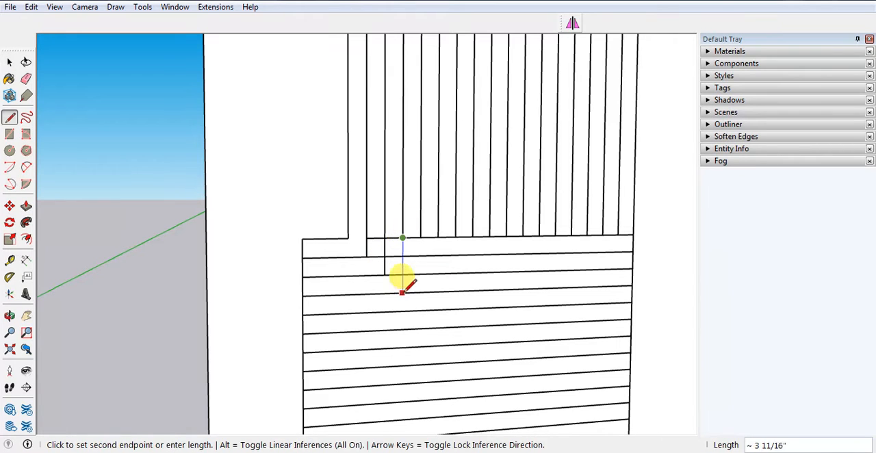
pyautogui.click(402, 292)
pyautogui.press('space')
pyautogui.press('l')
pyautogui.click(420, 236)
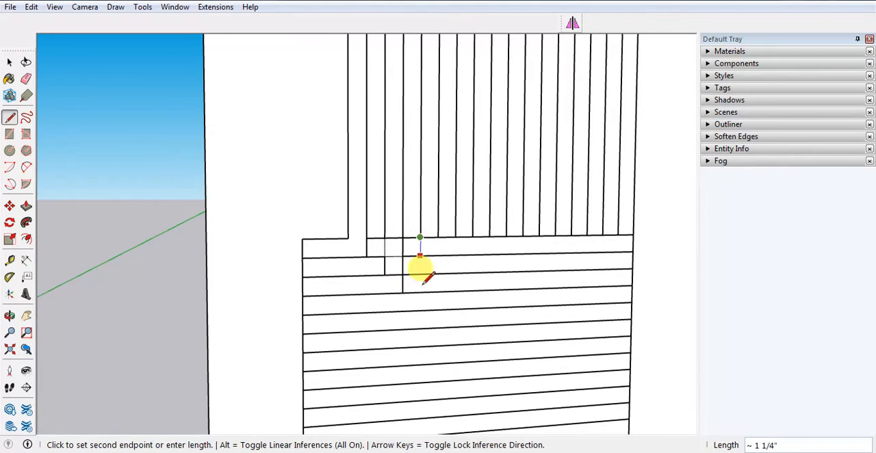
pyautogui.click(420, 293)
pyautogui.press('space')
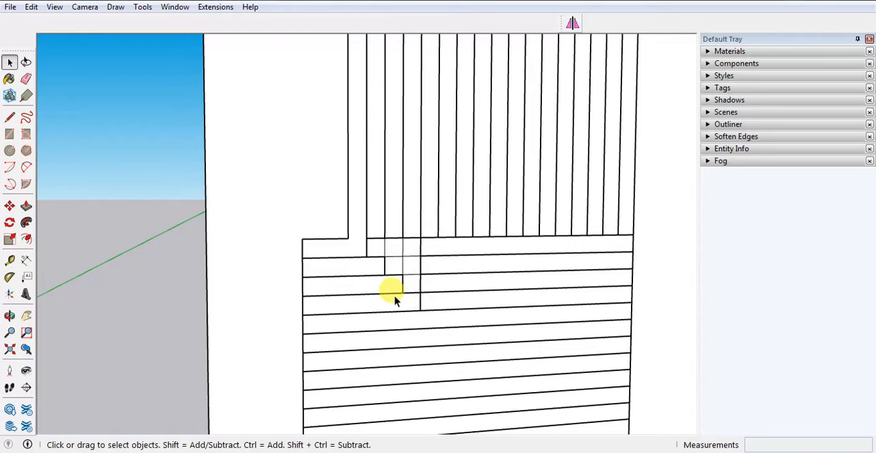
# Erase the horizontal segments crossing between the second and fifth vertical lines at the notch's lower corner.
pyautogui.press('e')
pyautogui.scroll(2, 383, 280)
pyautogui.moveTo(373, 255)
pyautogui.mouseDown()
pyautogui.moveTo(399, 216)
pyautogui.moveTo(401, 283)
pyautogui.moveTo(425, 221)
pyautogui.moveTo(422, 301)
pyautogui.moveTo(423, 282)
pyautogui.mouseUp()
pyautogui.scroll(-2, 352, 270)
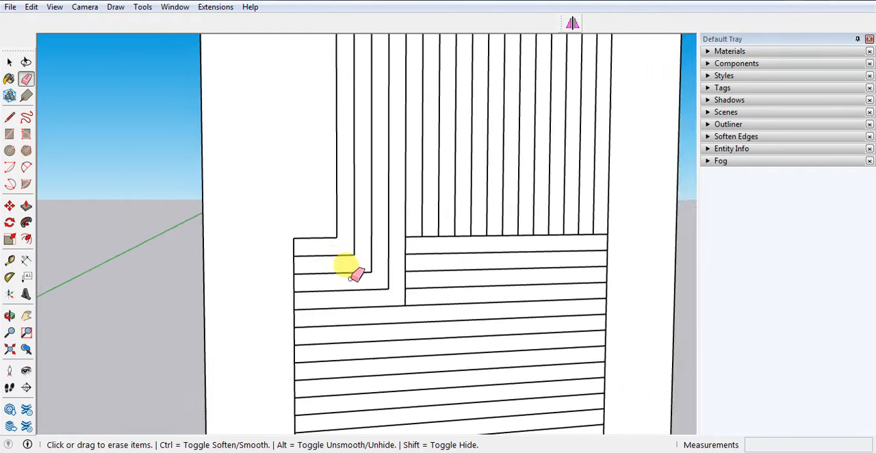
# Extend the sixth and seventh vertical lines down into the lower grooves, each ending one horizontal line lower than the one before.
pyautogui.scroll(1, 406, 285)
pyautogui.press('l')
pyautogui.click(426, 214)
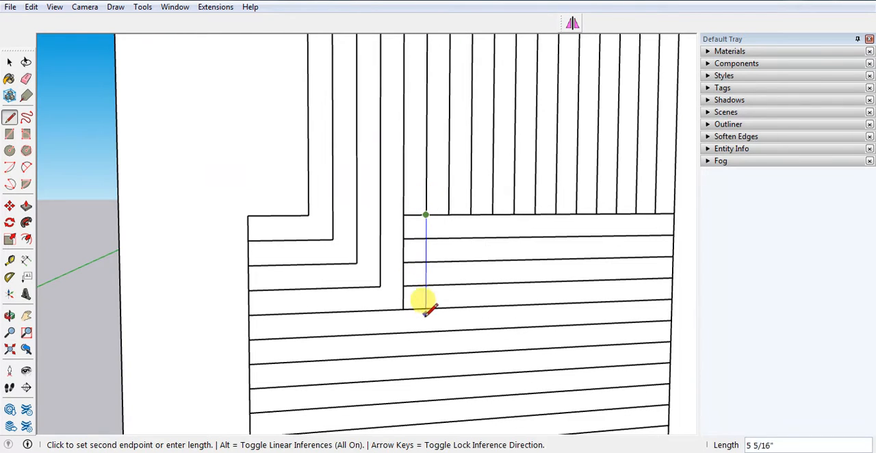
pyautogui.click(426, 330)
pyautogui.press('space')
pyautogui.press('l')
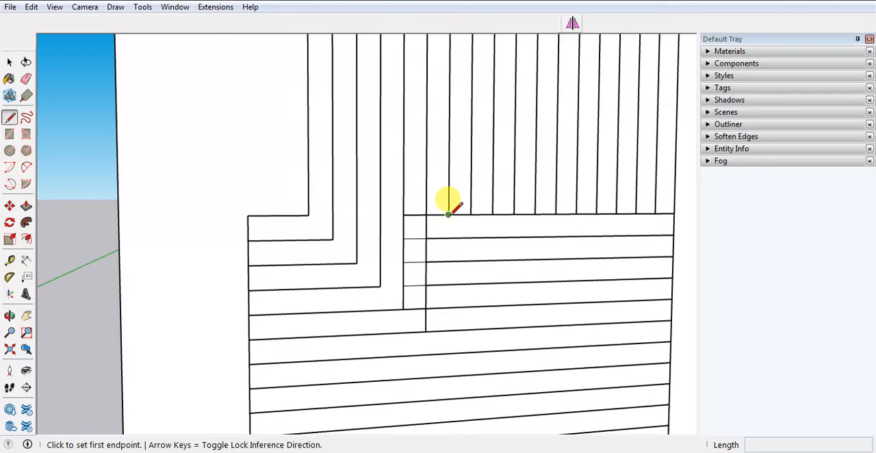
pyautogui.click(448, 214)
pyautogui.click(447, 353)
pyautogui.press('space')
# Extend the eighth and ninth vertical lines down, continuing the one-groove steps of the lower corner.
pyautogui.press('l')
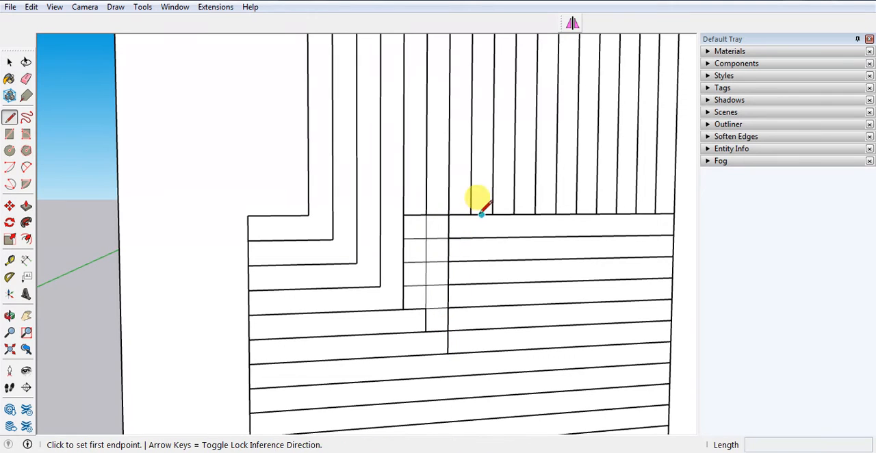
pyautogui.click(470, 214)
pyautogui.click(470, 375)
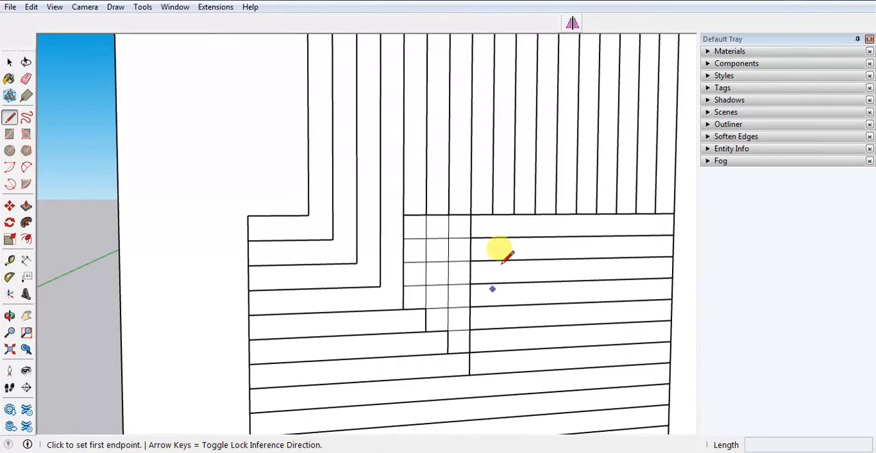
pyautogui.click(492, 214)
pyautogui.click(490, 396)
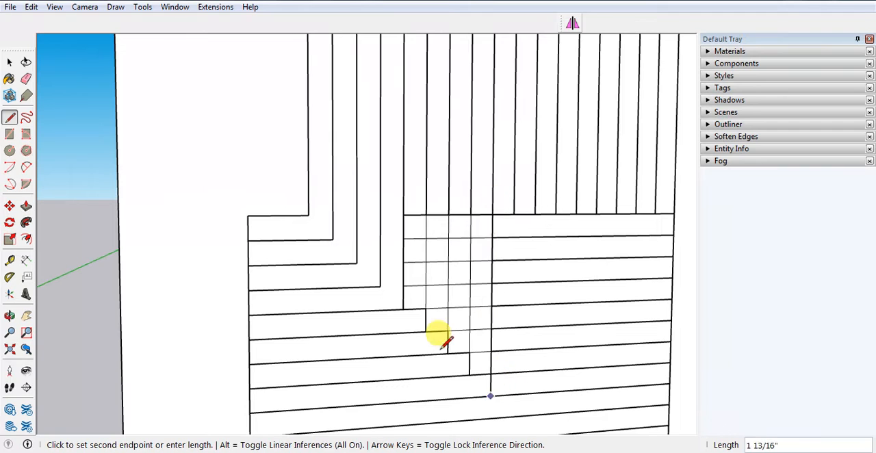
pyautogui.press('space')
pyautogui.scroll(-3, 283, 235)
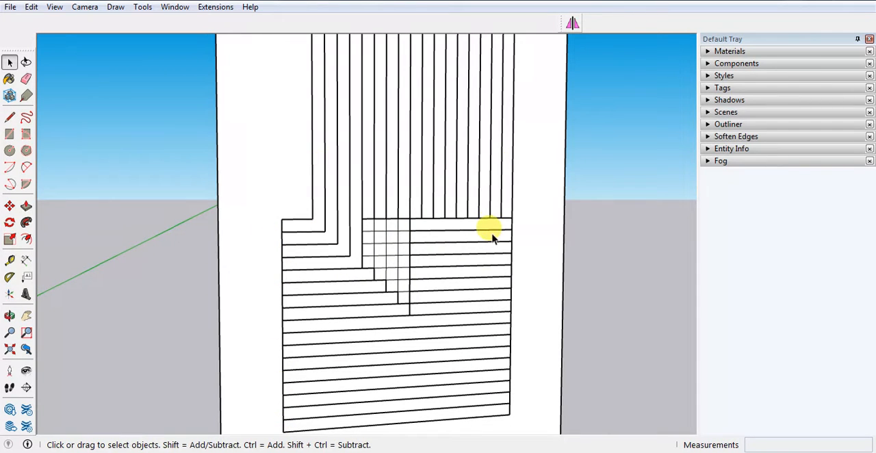
# Extend the three vertical lines nearest the panel's inner edge down, starting at the lowest inner horizontal line and ending each one line higher.
pyautogui.press('l')
pyautogui.click(498, 404)
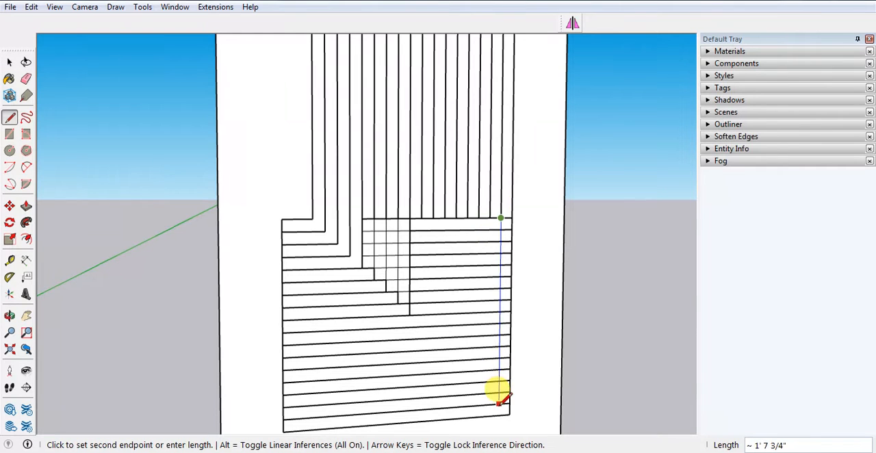
pyautogui.press('Escape')
pyautogui.press('space')
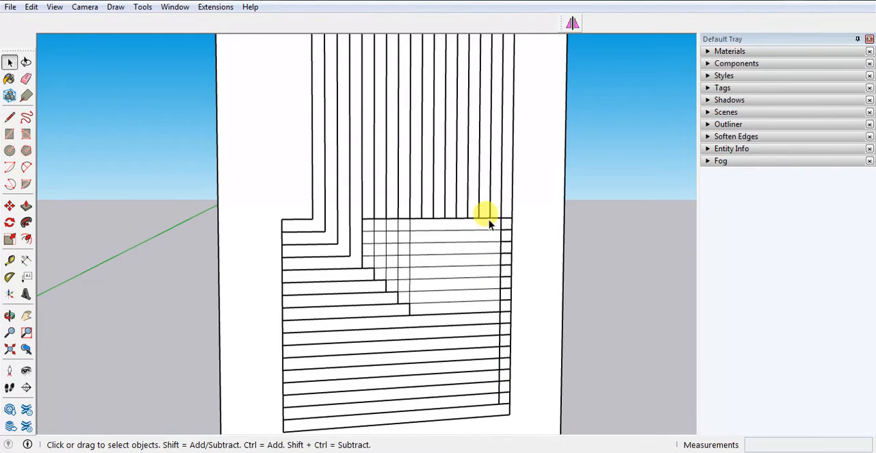
pyautogui.press('l')
pyautogui.click(489, 217)
pyautogui.click(489, 389)
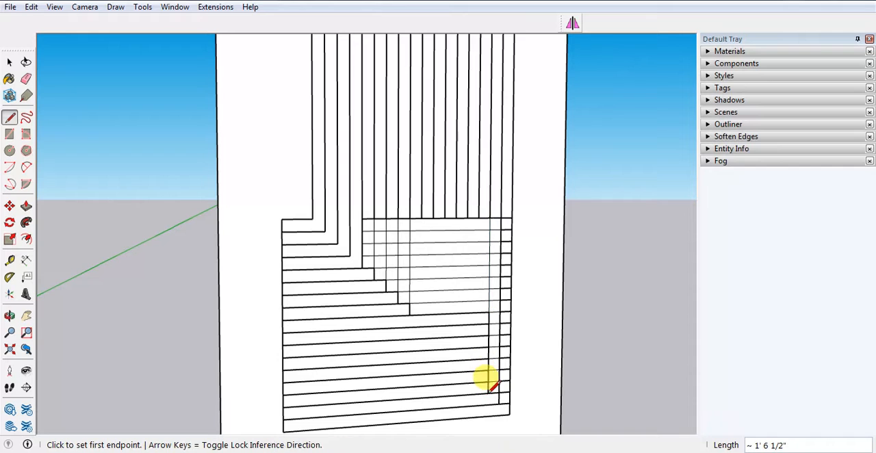
pyautogui.click(479, 217)
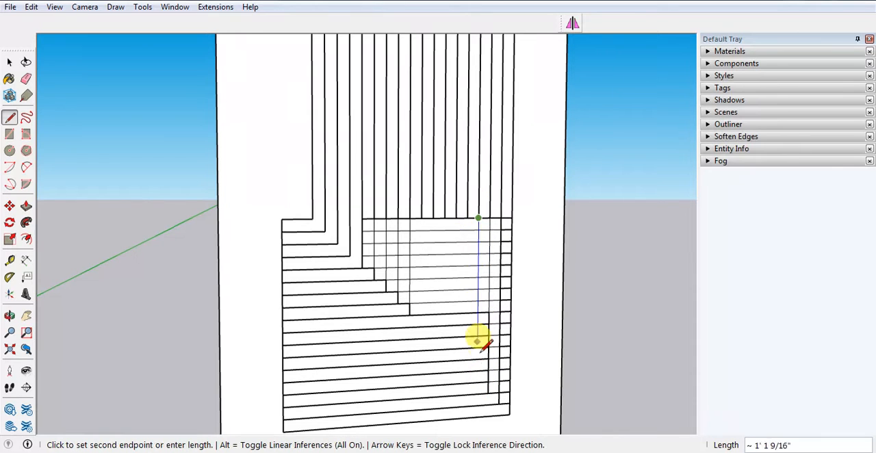
pyautogui.click(477, 381)
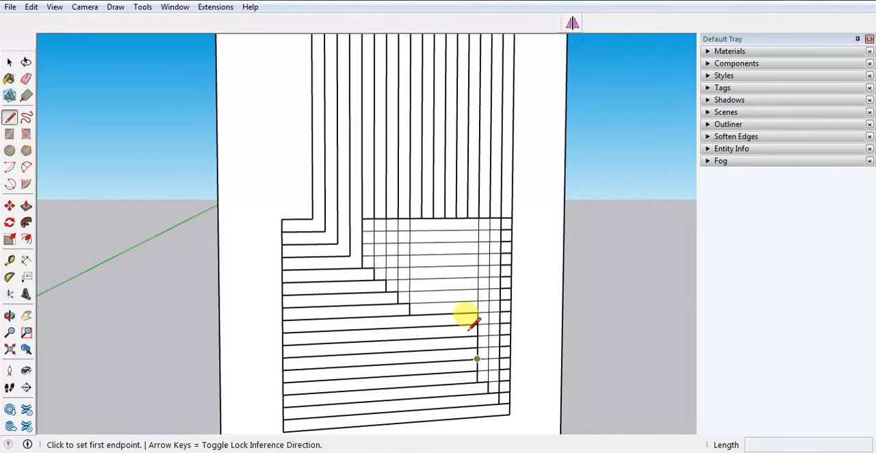
# Extend the next three vertical lines toward the notch down, each ending one horizontal line higher than its neighbour.
pyautogui.click(467, 218)
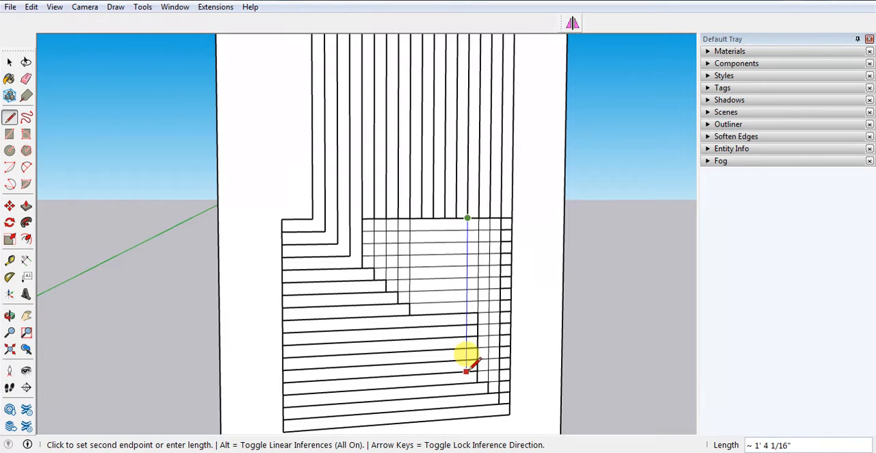
pyautogui.click(466, 371)
pyautogui.click(455, 217)
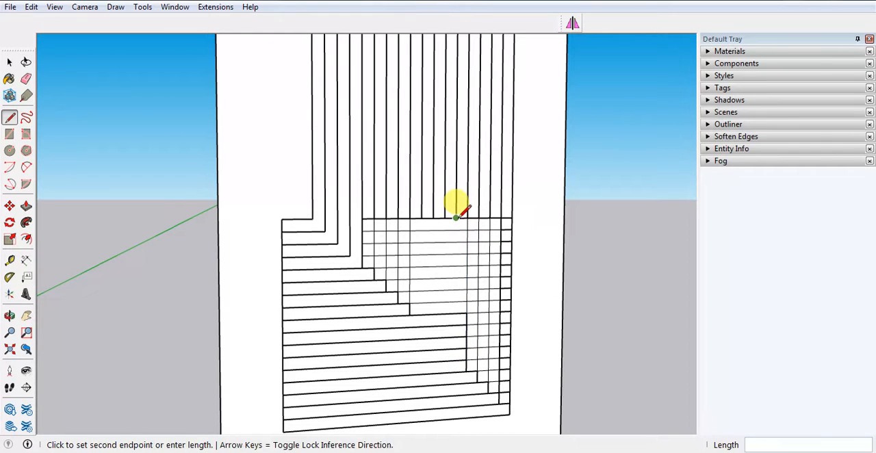
pyautogui.click(455, 360)
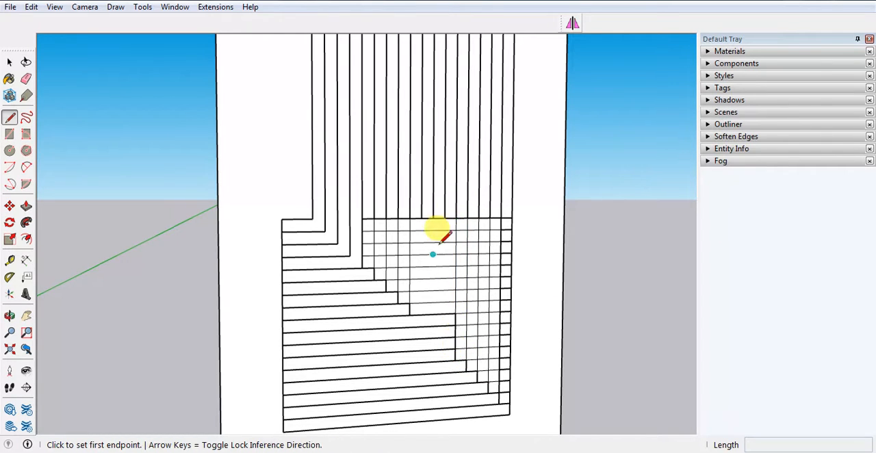
pyautogui.click(444, 217)
pyautogui.click(454, 348)
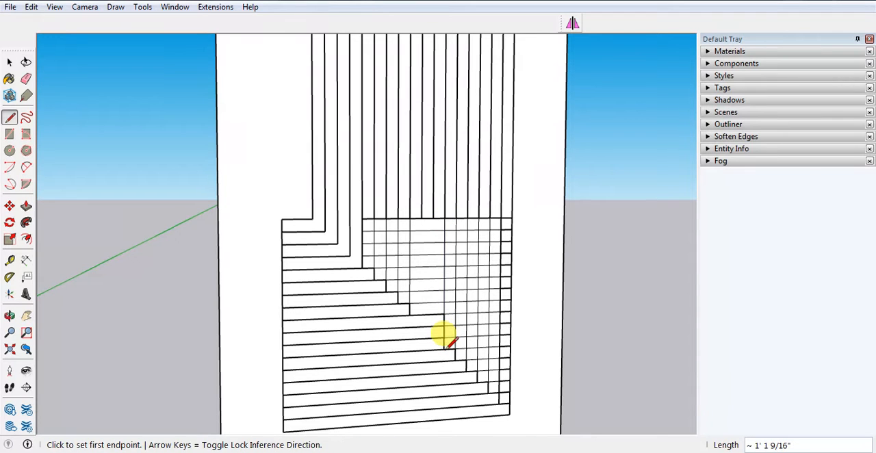
# Extend the last two unextended vertical lines, in the middle of the panel, down into the lower horizontal grooves.
pyautogui.click(433, 219)
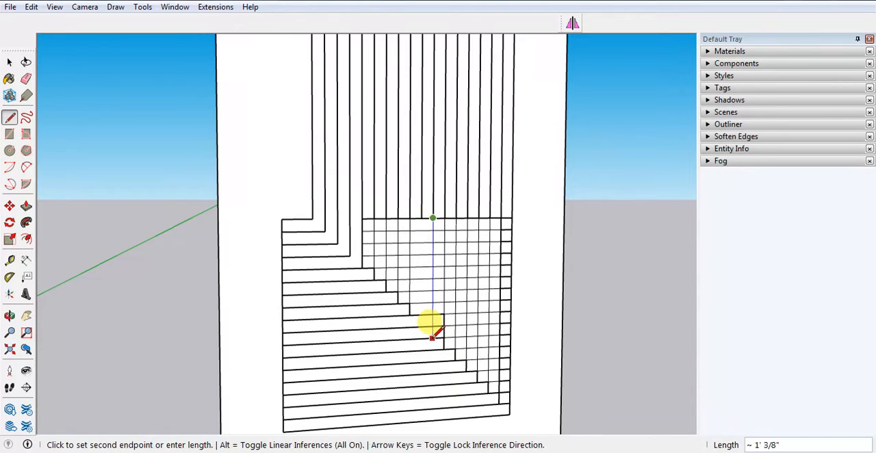
pyautogui.scroll(2, 433, 339)
pyautogui.click(431, 337)
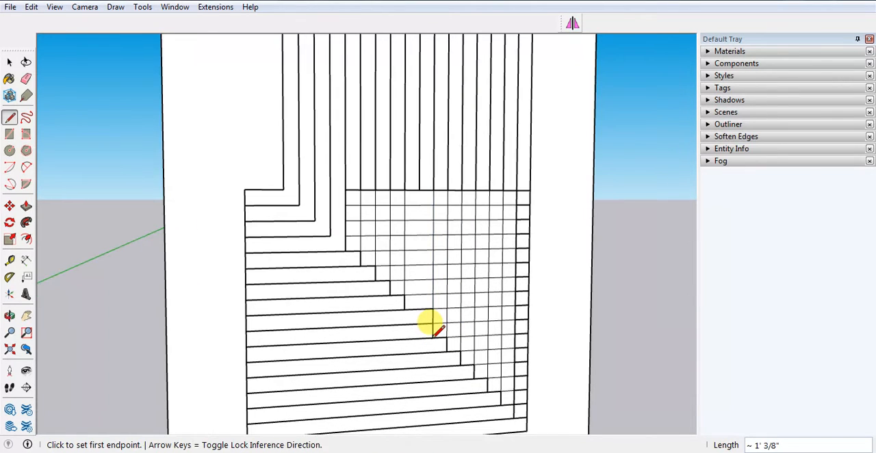
pyautogui.click(419, 189)
pyautogui.click(416, 293)
pyautogui.press('space')
# Erase the horizontal segments between the last vertical line and the panel's inner edge, leaving the lowest ones.
pyautogui.moveTo(417, 293)
pyautogui.mouseDown(button='middle')
pyautogui.moveTo(422, 238)
pyautogui.moveTo(500, 382)
pyautogui.mouseUp(button='middle')
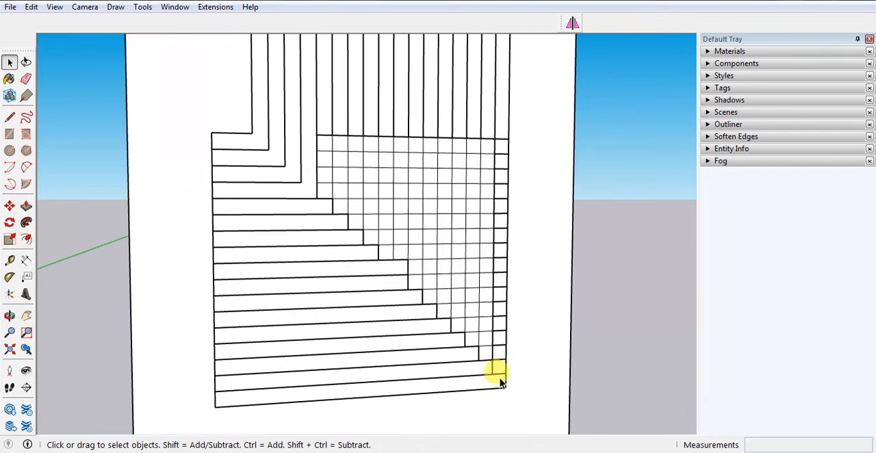
pyautogui.press('e')
pyautogui.scroll(2, 491, 130)
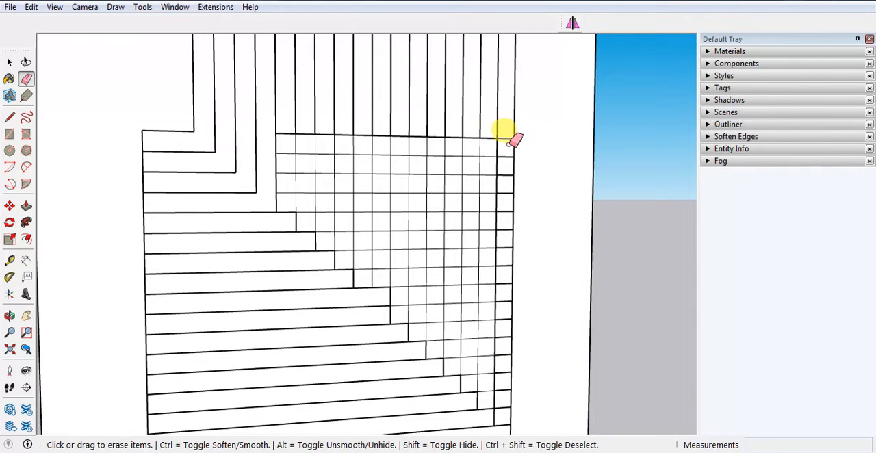
pyautogui.moveTo(507, 171); pyautogui.dragTo(507, 206)
pyautogui.moveTo(507, 235); pyautogui.dragTo(507, 375)
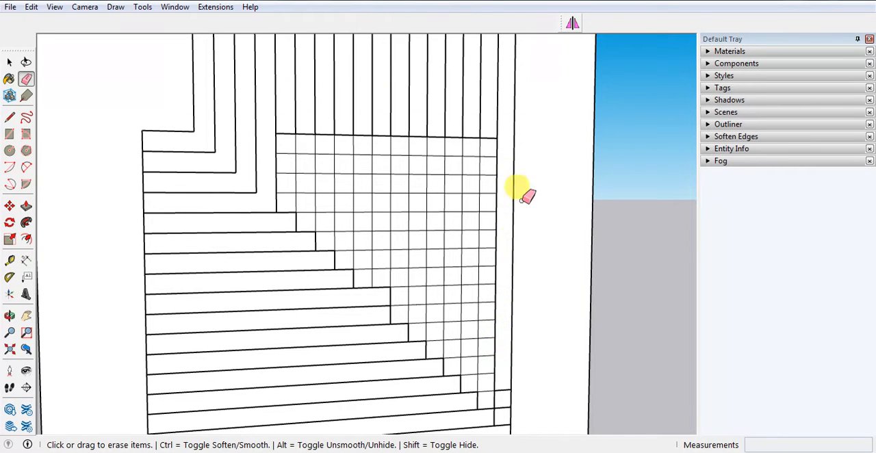
# Erase the leftover segments in the innermost groove and the lower horizontal segments crossing between the eleventh and seventeenth vertical lines.
pyautogui.scroll(3, 512, 342)
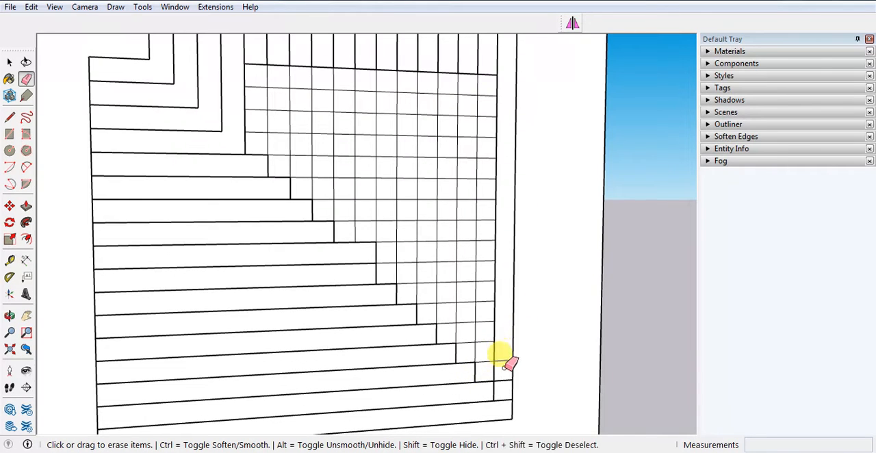
pyautogui.moveTo(498, 389)
pyautogui.mouseDown()
pyautogui.moveTo(484, 398)
pyautogui.moveTo(486, 308)
pyautogui.moveTo(471, 366)
pyautogui.moveTo(467, 244)
pyautogui.mouseUp()
pyautogui.moveTo(442, 350); pyautogui.dragTo(449, 220)
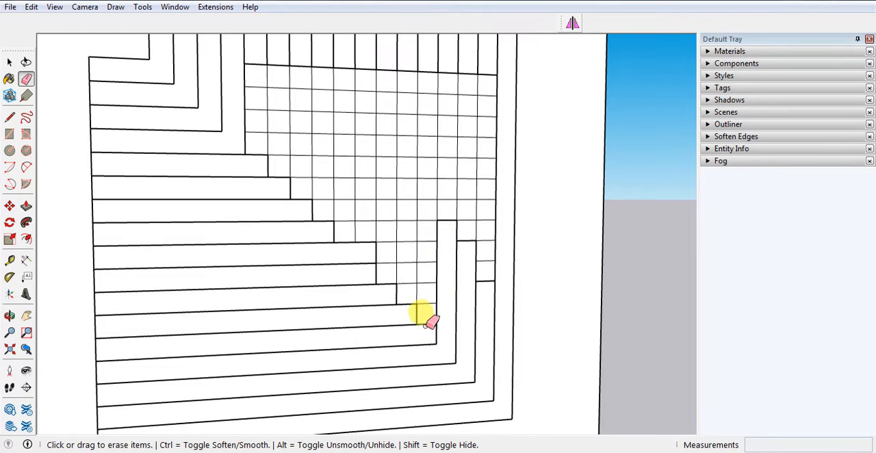
pyautogui.moveTo(430, 322); pyautogui.dragTo(423, 211)
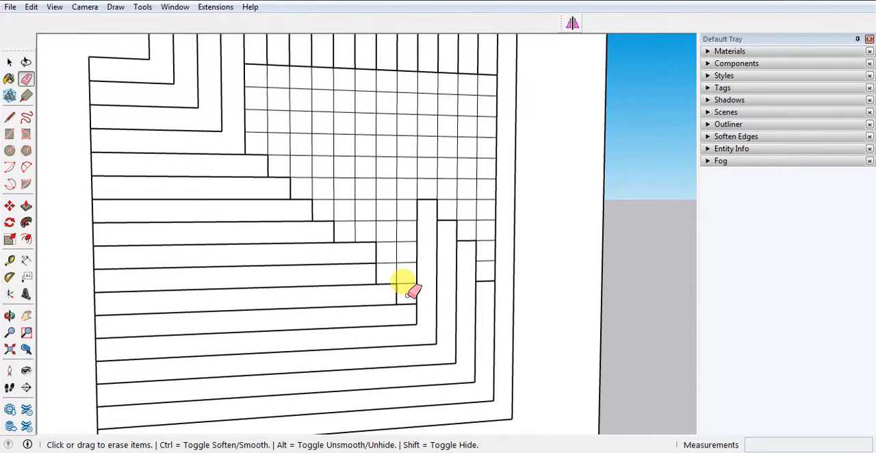
pyautogui.moveTo(406, 306); pyautogui.dragTo(404, 179)
pyautogui.moveTo(386, 290); pyautogui.dragTo(387, 180)
# Extend the tenth vertical line one groove further down to complete its stepped corner.
pyautogui.scroll(2, 406, 264)
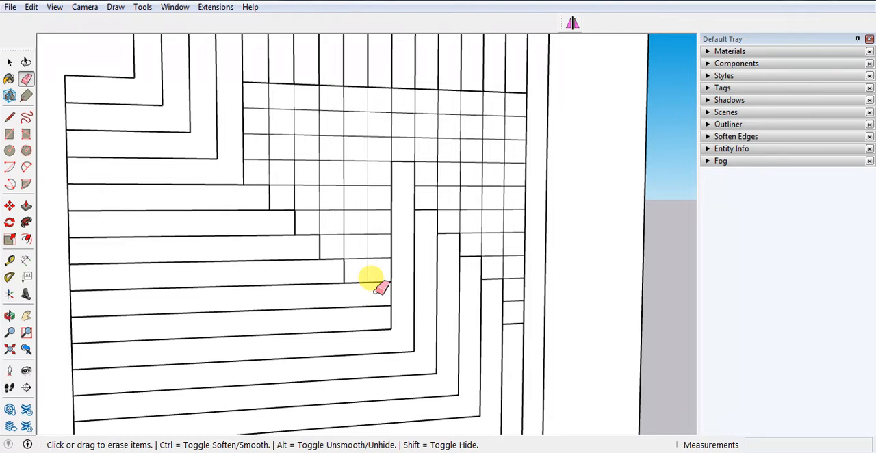
pyautogui.press('l')
pyautogui.click(367, 282)
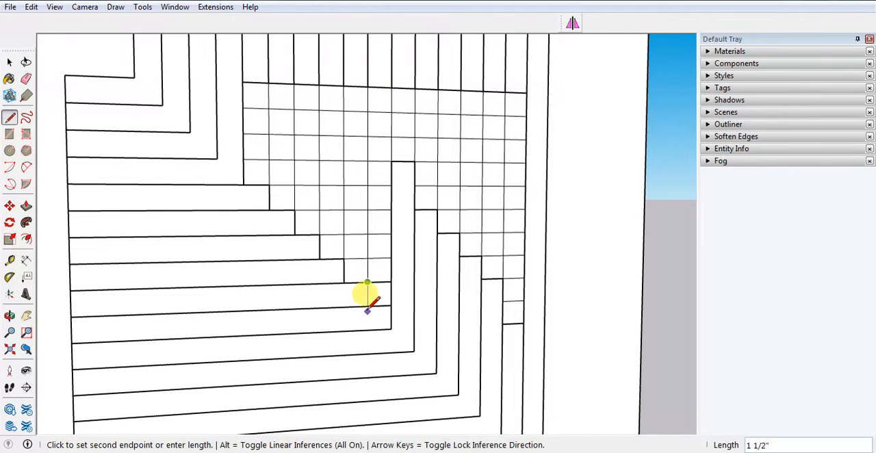
pyautogui.click(367, 306)
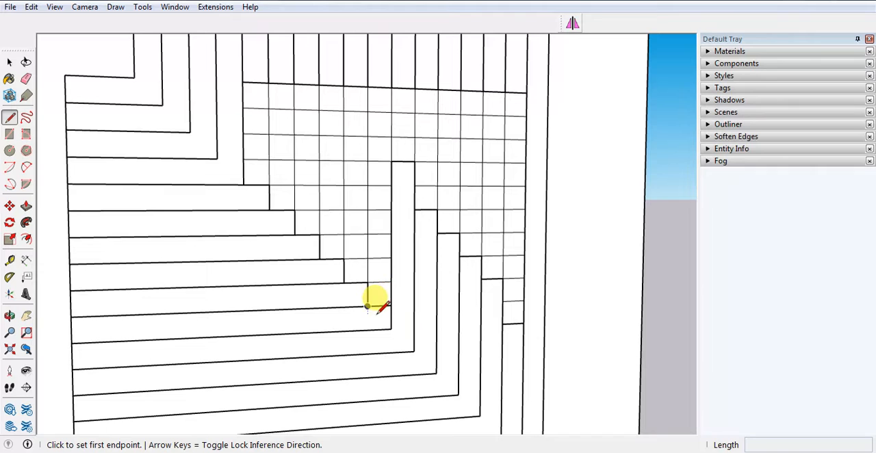
# Erase the leftover horizontal segments crossing the grooves between the fifth and eleventh vertical lines, keeping the stepped corners.
pyautogui.press('e')
pyautogui.moveTo(373, 307); pyautogui.dragTo(374, 166)
pyautogui.moveTo(360, 281)
pyautogui.mouseDown()
pyautogui.moveTo(350, 215)
pyautogui.moveTo(353, 68)
pyautogui.mouseUp()
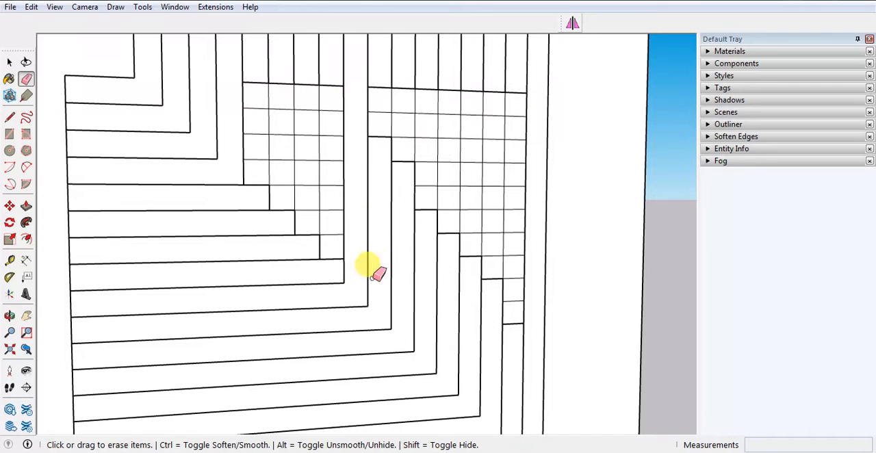
pyautogui.moveTo(260, 73); pyautogui.dragTo(258, 184)
pyautogui.moveTo(285, 80)
pyautogui.mouseDown()
pyautogui.moveTo(281, 212)
pyautogui.moveTo(313, 188)
pyautogui.moveTo(309, 75)
pyautogui.moveTo(331, 103)
pyautogui.moveTo(332, 270)
pyautogui.mouseUp()
pyautogui.moveTo(381, 82); pyautogui.dragTo(381, 140)
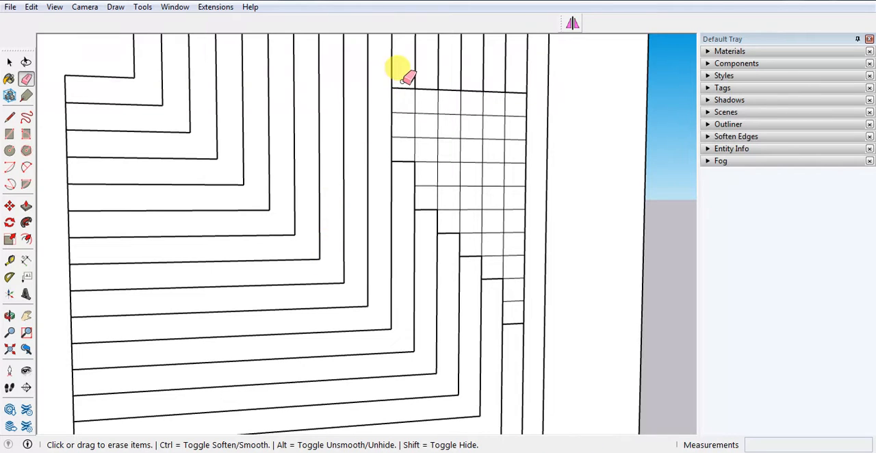
# Erase the remaining horizontal segments between the eleventh and seventeenth vertical lines so each groove turns at a single corner.
pyautogui.moveTo(404, 82); pyautogui.dragTo(405, 171)
pyautogui.moveTo(427, 83)
pyautogui.mouseDown()
pyautogui.moveTo(426, 226)
pyautogui.moveTo(453, 131)
pyautogui.moveTo(450, 226)
pyautogui.mouseUp()
pyautogui.moveTo(477, 84); pyautogui.dragTo(470, 263)
pyautogui.moveTo(498, 108); pyautogui.dragTo(485, 295)
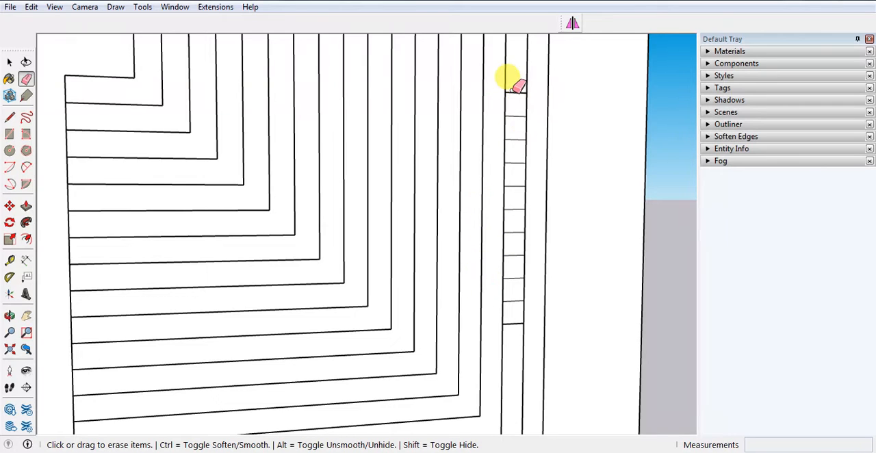
pyautogui.moveTo(518, 86)
pyautogui.mouseDown()
pyautogui.moveTo(524, 178)
pyautogui.moveTo(503, 316)
pyautogui.mouseUp()
pyautogui.scroll(-1, 503, 313)
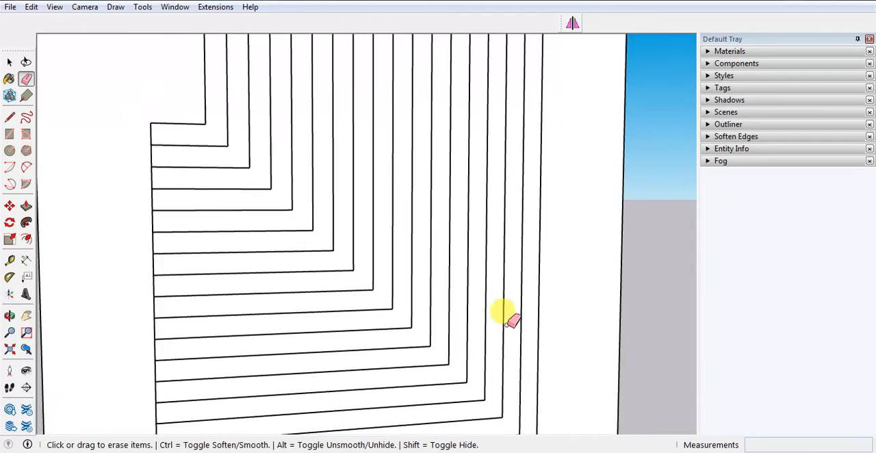
# Select the full-width horizontal groove lines in the panel's upper section and delete them.
pyautogui.scroll(-5, 503, 313)
pyautogui.scroll(1, 397, 367)
pyautogui.press('space')
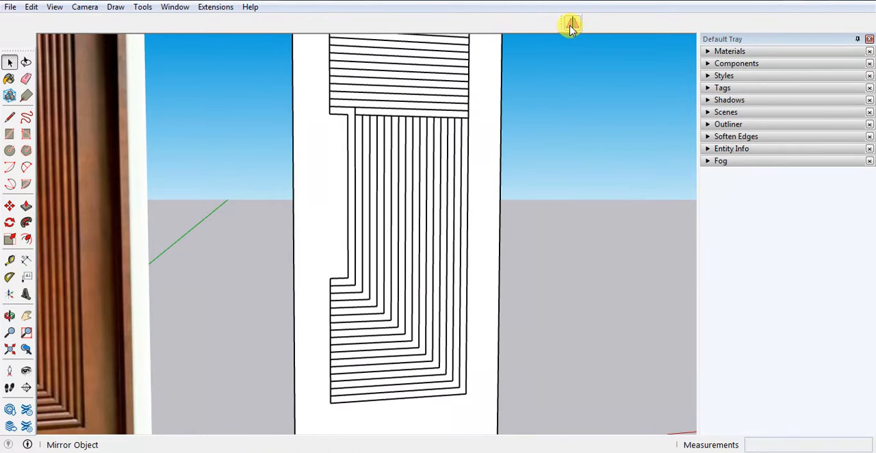
pyautogui.scroll(-2, 488, 258)
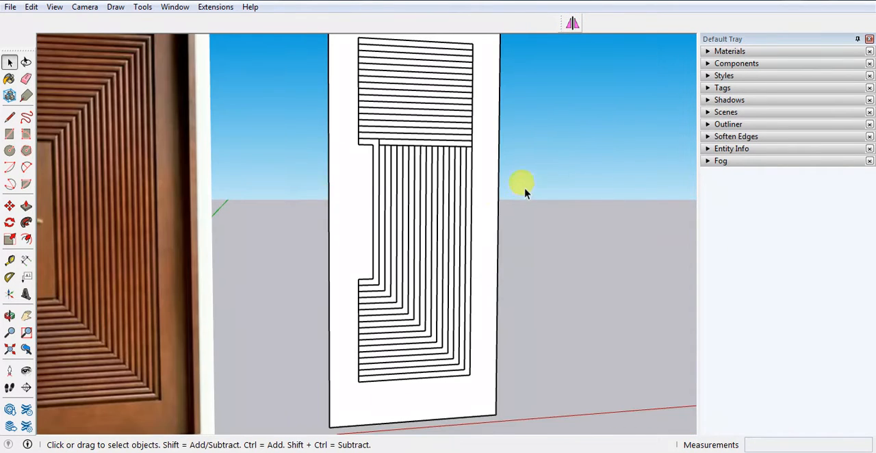
pyautogui.scroll(-3, 407, 313)
pyautogui.scroll(4, 388, 160)
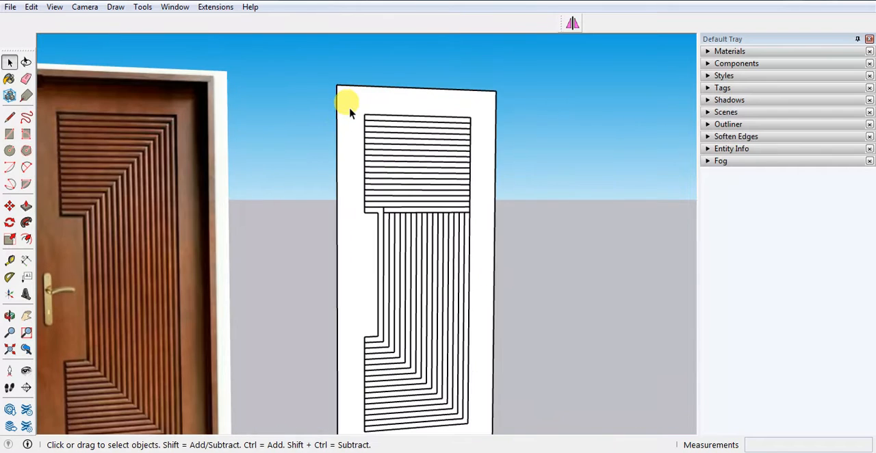
pyautogui.moveTo(349, 101); pyautogui.dragTo(488, 225)
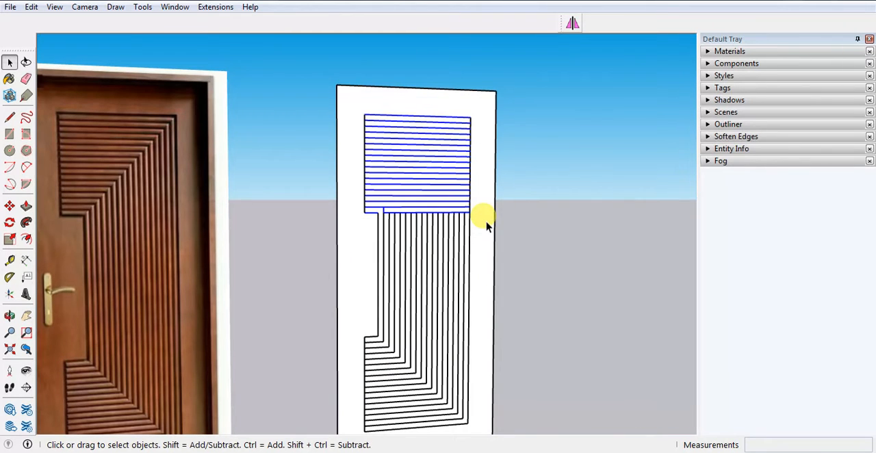
pyautogui.press('Delete')
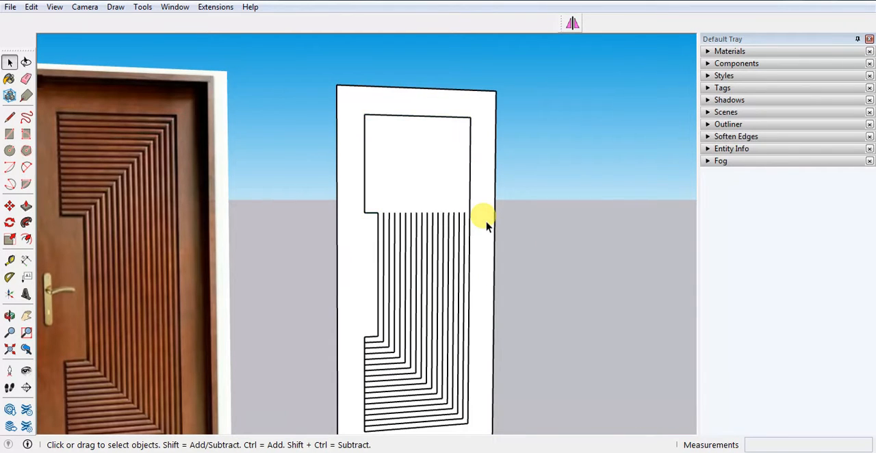
# Mirror a copy of the lower grooves into the panel's upper section about the midpoint of the notch's vertical edge.
pyautogui.scroll(-4, 465, 348)
pyautogui.scroll(5, 426, 383)
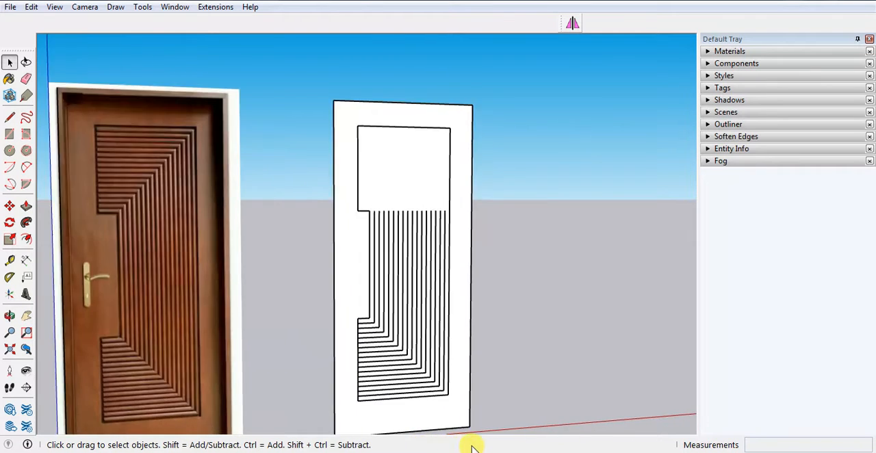
pyautogui.scroll(-3, 334, 198)
pyautogui.scroll(3, 342, 172)
pyautogui.moveTo(337, 168)
pyautogui.mouseDown()
pyautogui.moveTo(444, 344)
pyautogui.moveTo(468, 405)
pyautogui.mouseUp()
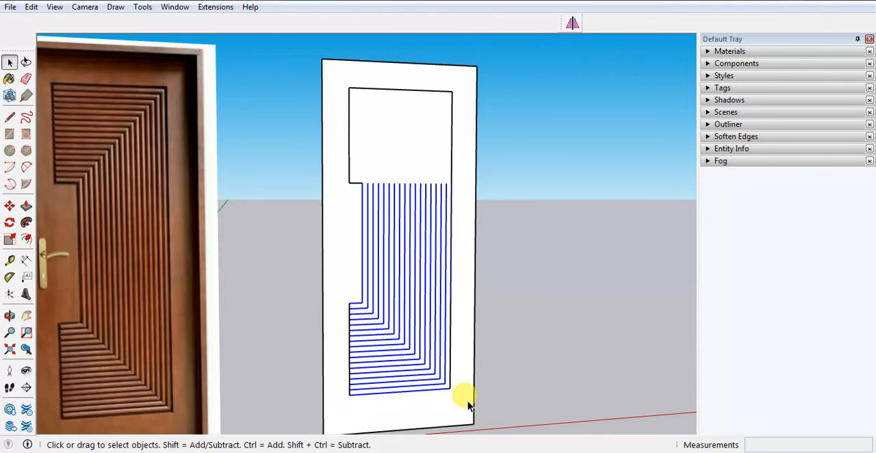
pyautogui.click(572, 23)
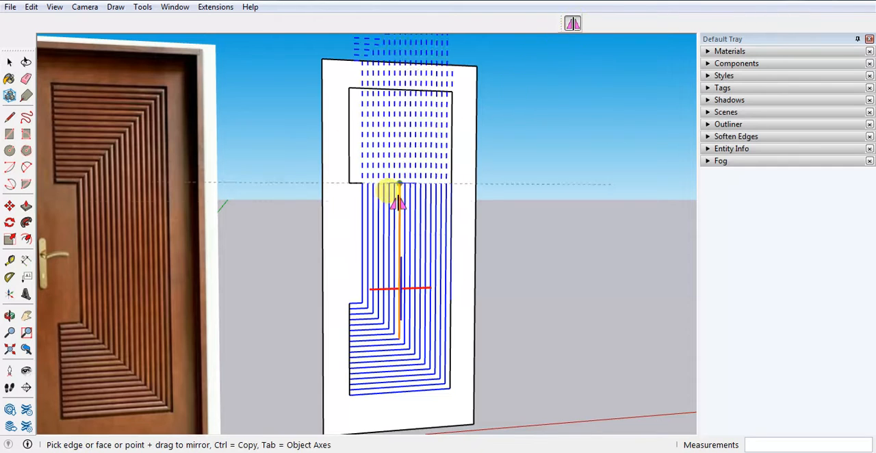
pyautogui.click(364, 244)
pyautogui.press('space')
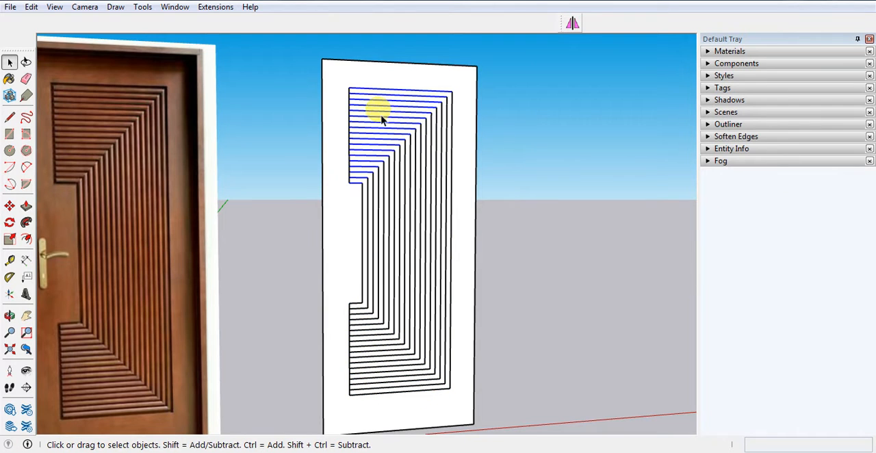
pyautogui.click(613, 244)
# Compare the completed groove pattern with the reference door image, checking the stepped corners and the notch.
pyautogui.moveTo(613, 244); pyautogui.dragTo(532, 191, button='middle')
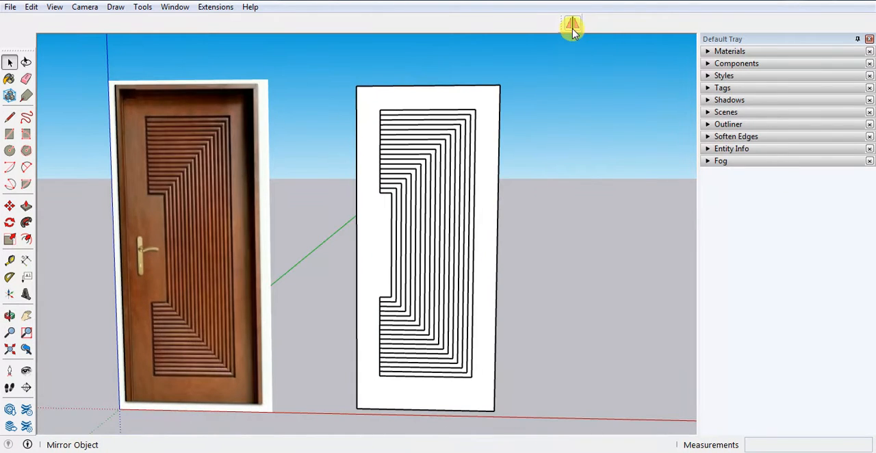
pyautogui.click(219, 14)
pyautogui.click(562, 158)
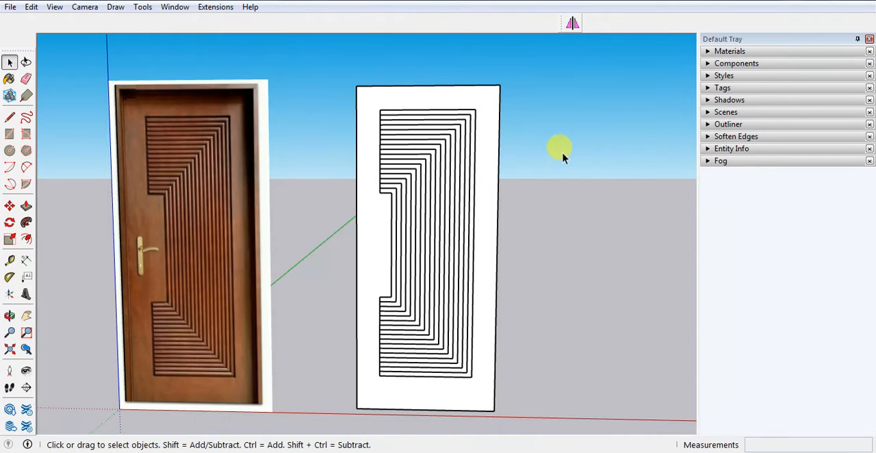
pyautogui.moveTo(408, 294); pyautogui.dragTo(448, 297, button='middle')
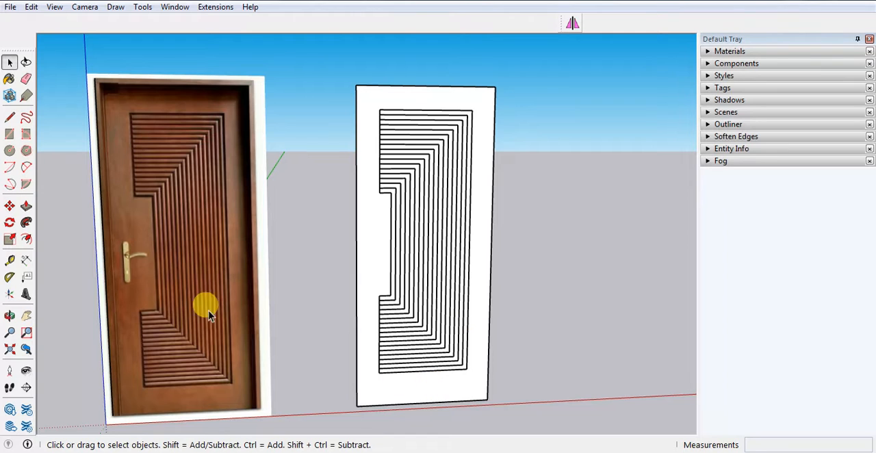
pyautogui.scroll(5, 141, 360)
pyautogui.scroll(-2, 144, 277)
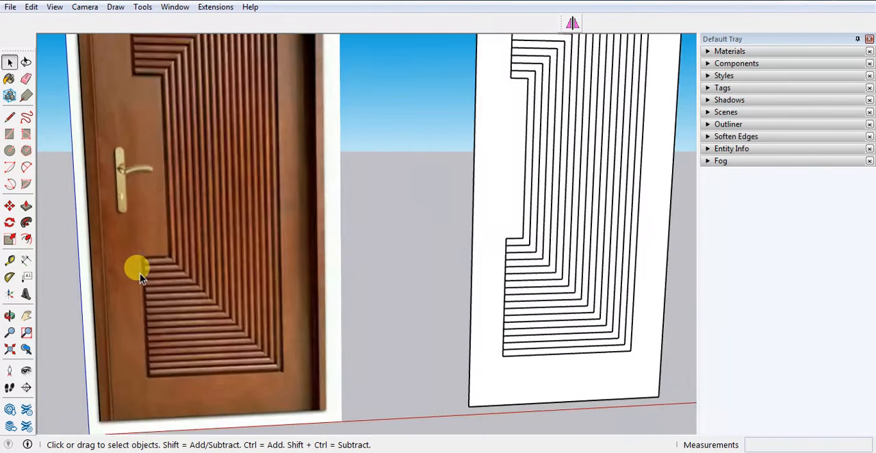
pyautogui.scroll(-3, 140, 273)
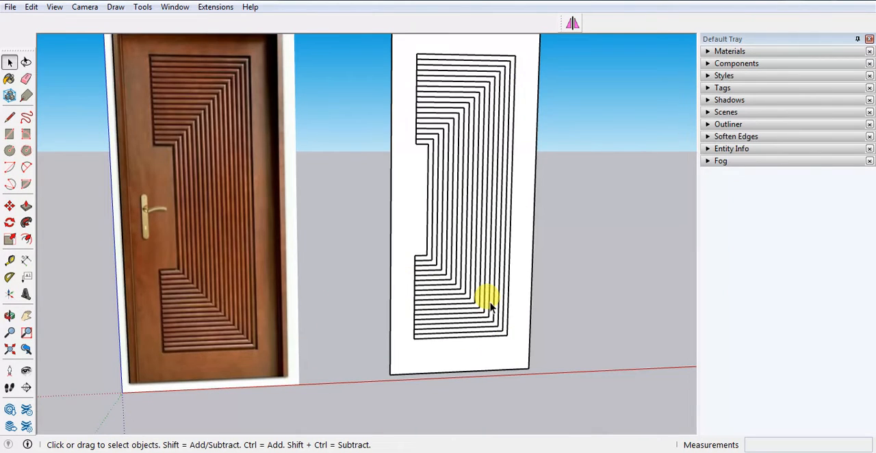
# Place a guide parallel to the panel's lower notched vertical edge, offset 0.5" outward along the green axis.
pyautogui.moveTo(441, 266); pyautogui.dragTo(381, 257, button='middle')
pyautogui.scroll(4, 411, 270)
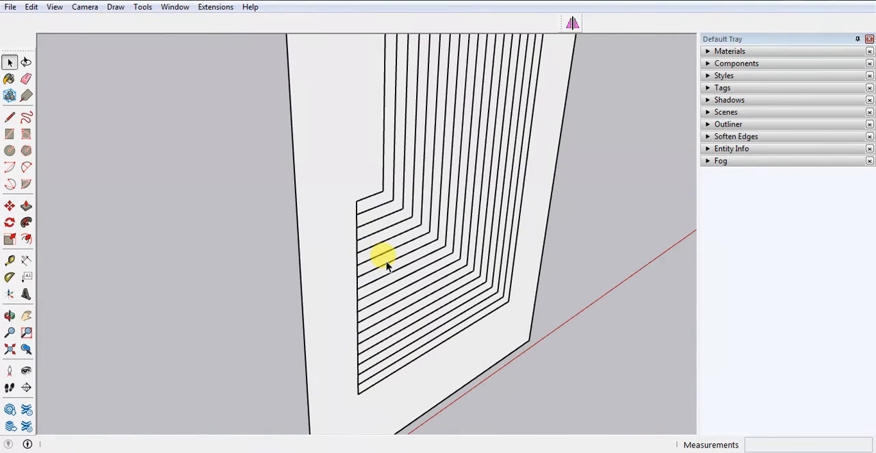
pyautogui.press('space')
pyautogui.press('t')
pyautogui.scroll(3, 356, 259)
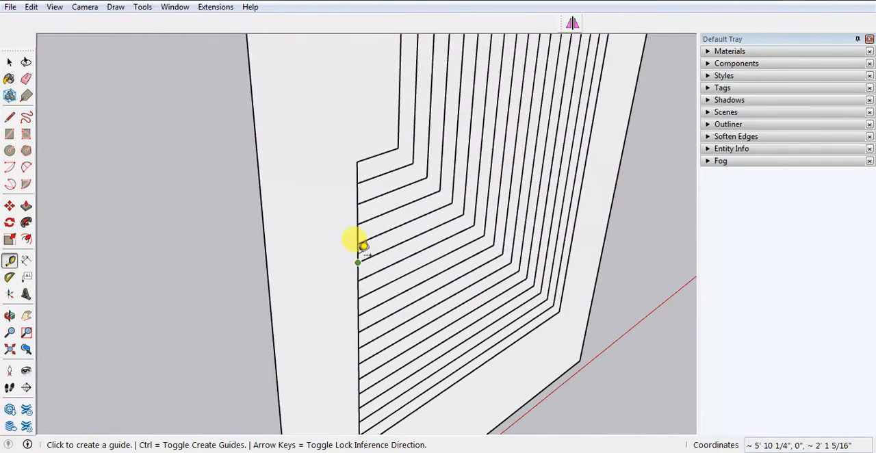
pyautogui.click(356, 252)
pyautogui.scroll(-5, 382, 215)
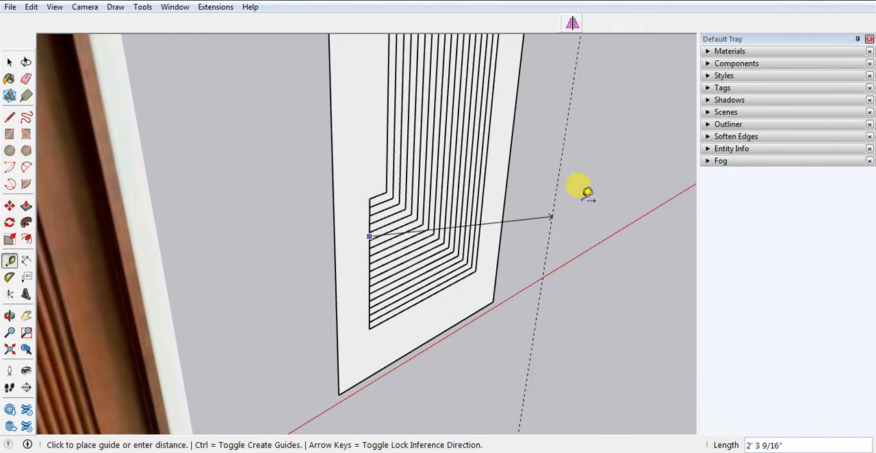
pyautogui.scroll(-5, 424, 343)
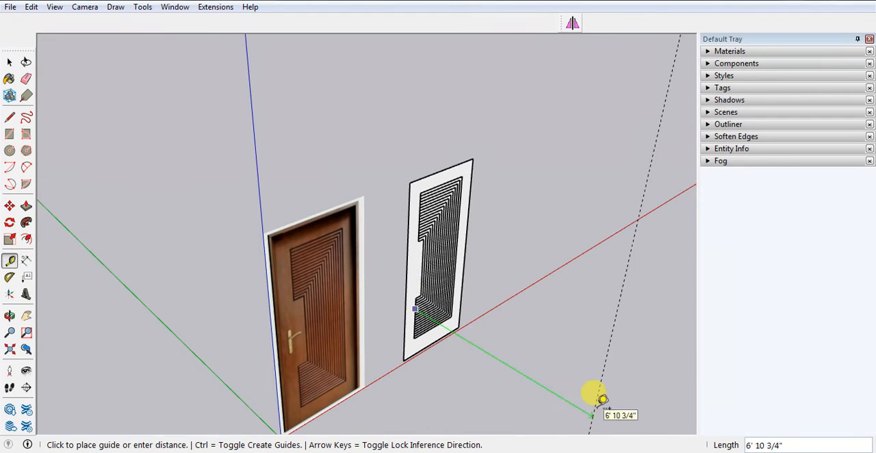
pyautogui.scroll(6, 391, 309)
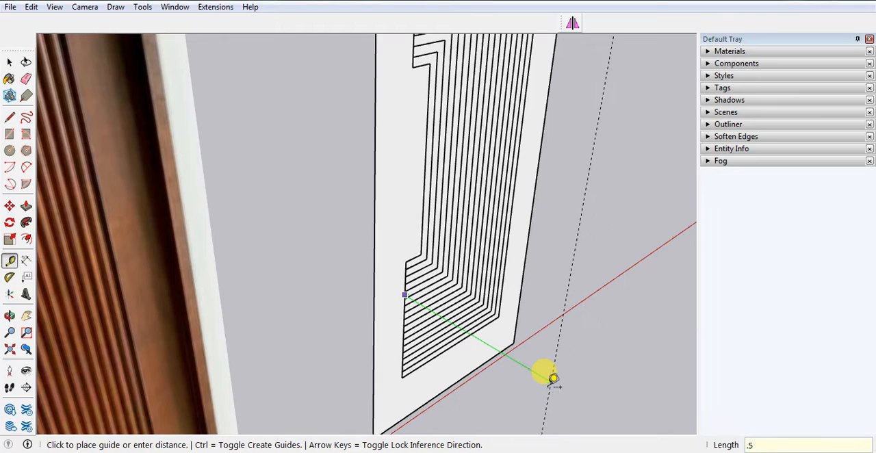
pyautogui.press('Return')
# Draw a 0.5" line along the green axis from the top corner of the lower groove section.
pyautogui.scroll(4, 328, 215)
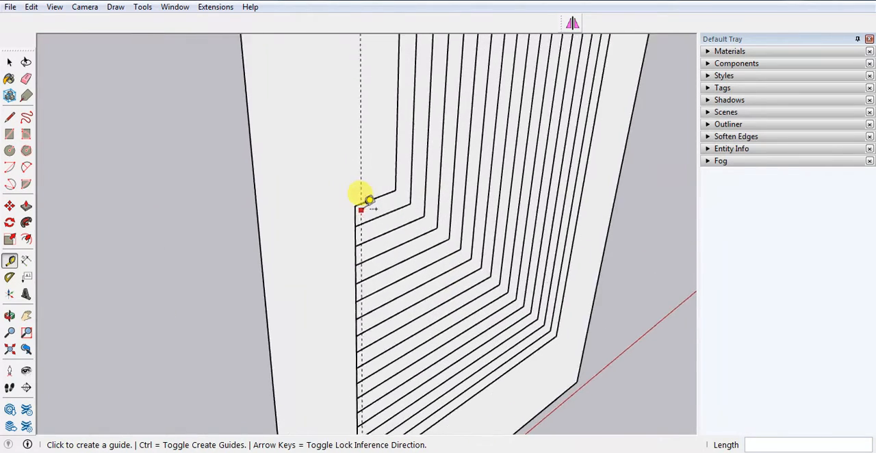
pyautogui.moveTo(342, 205); pyautogui.dragTo(434, 194, button='middle')
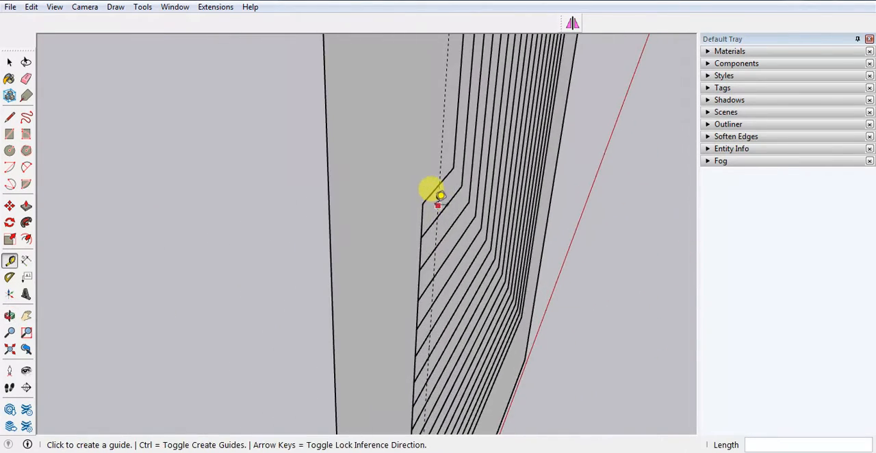
pyautogui.scroll(2, 434, 195)
pyautogui.click(419, 200)
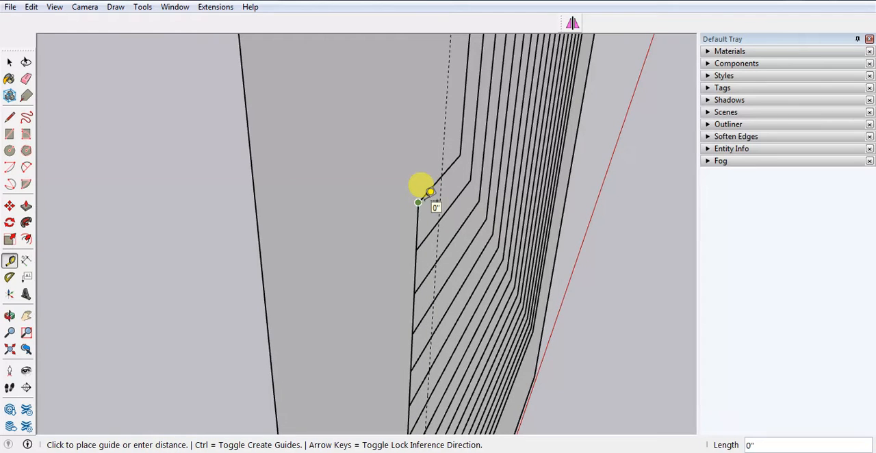
pyautogui.press('l')
pyautogui.click(417, 202)
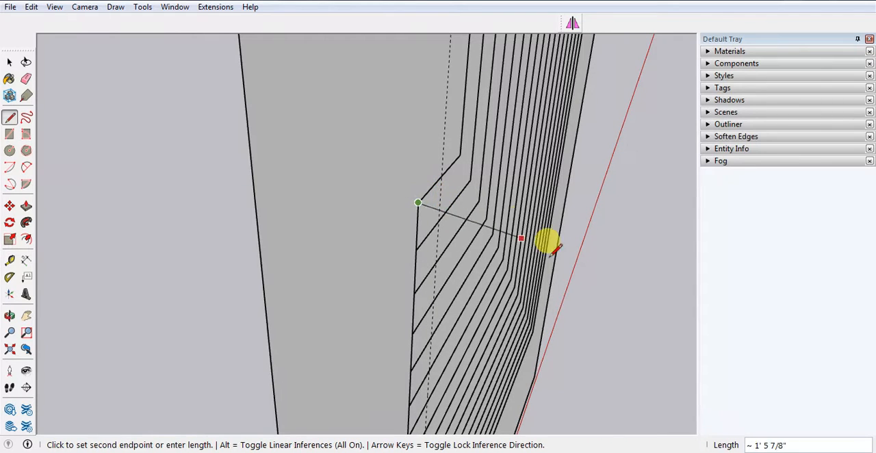
pyautogui.write('.5')
pyautogui.press('Return')
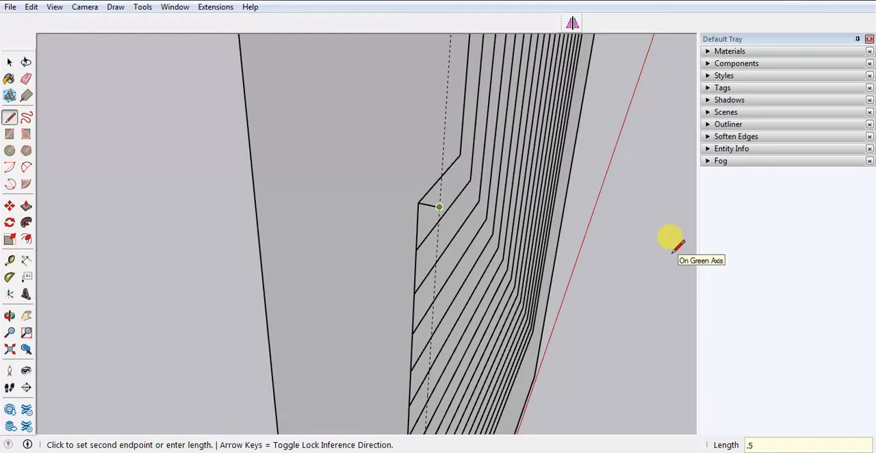
pyautogui.press('space')
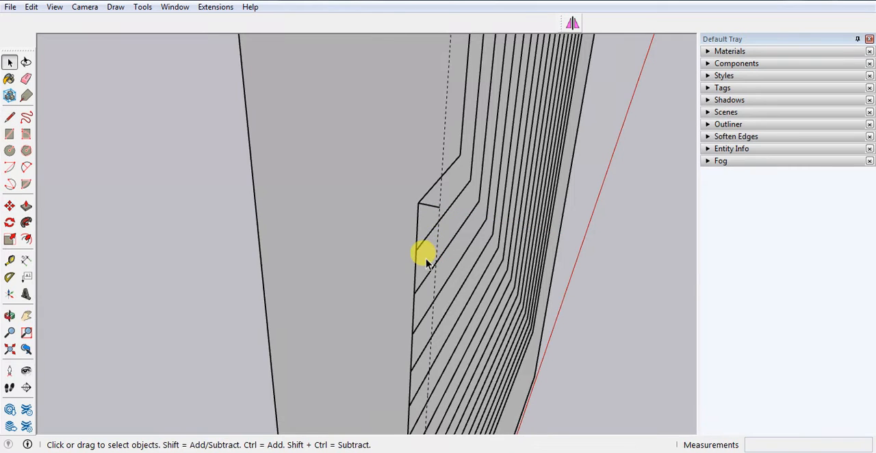
# Draw a second 0.5" line outward from the next groove endpoint and join both outer ends to close a small rectangle.
pyautogui.press('l')
pyautogui.click(415, 250)
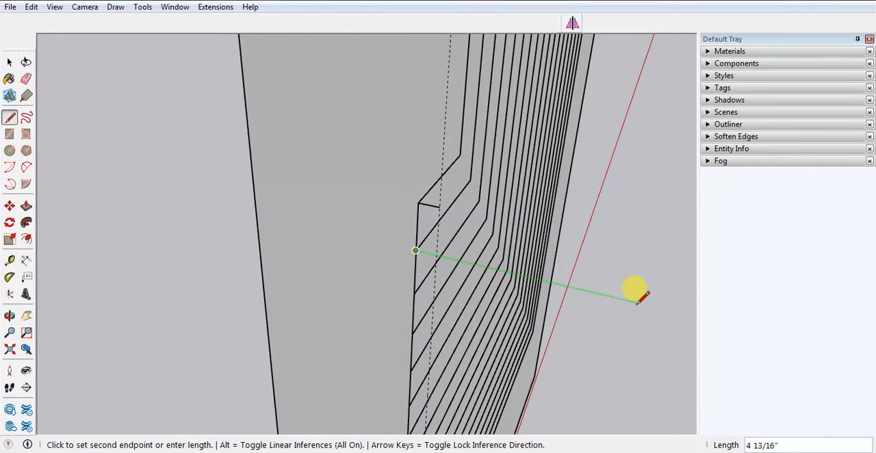
pyautogui.write('.5')
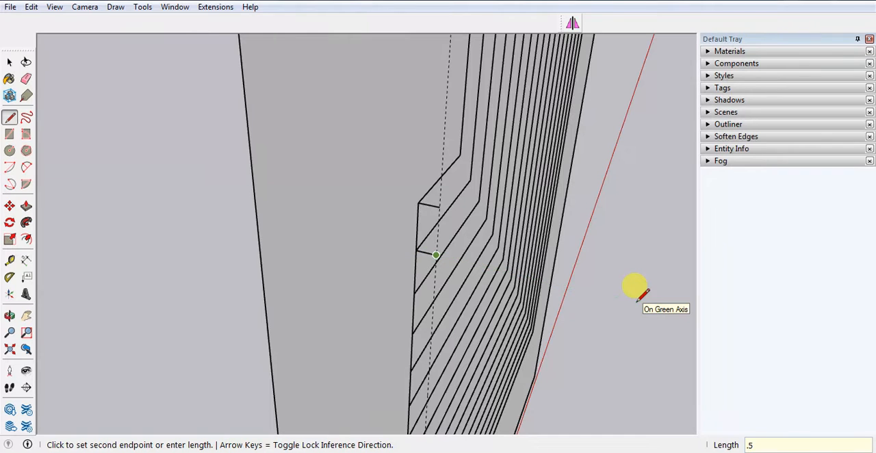
pyautogui.press('Return')
pyautogui.click(439, 207)
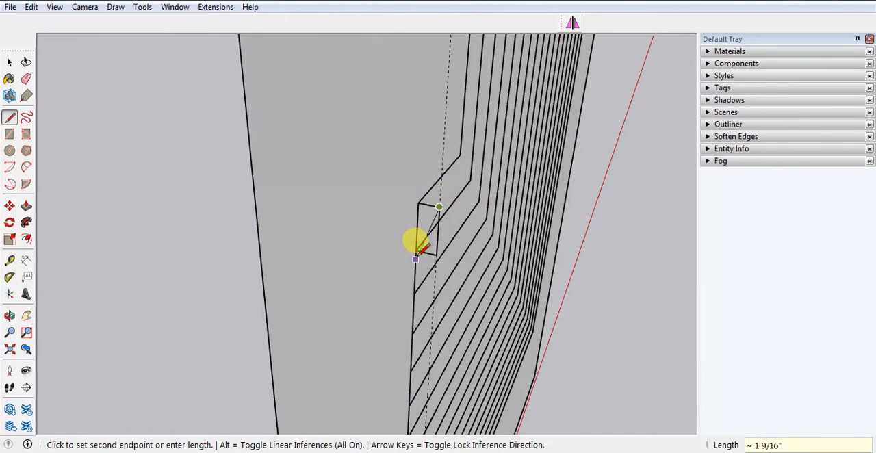
pyautogui.scroll(2, 416, 254)
pyautogui.press('space')
pyautogui.scroll(1, 415, 220)
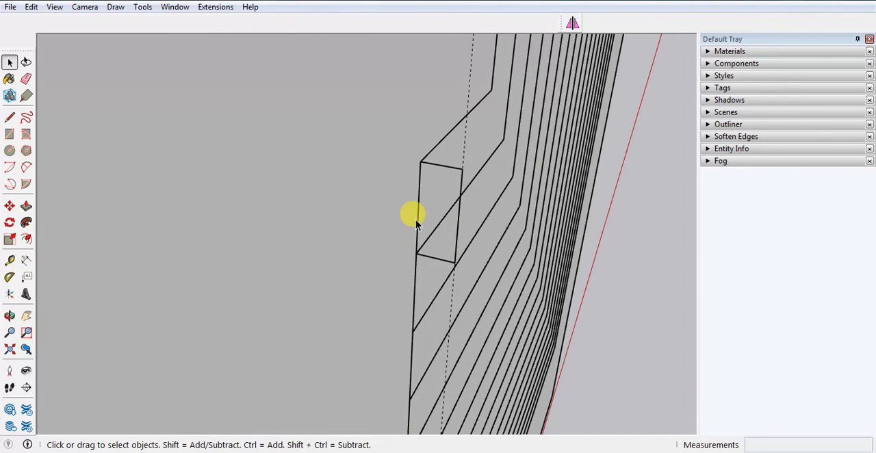
# Draw tangent arcs across the two outer corners of the small rectangle to form a rounded profile at the lower notch.
pyautogui.press('a')
pyautogui.scroll(3, 420, 156)
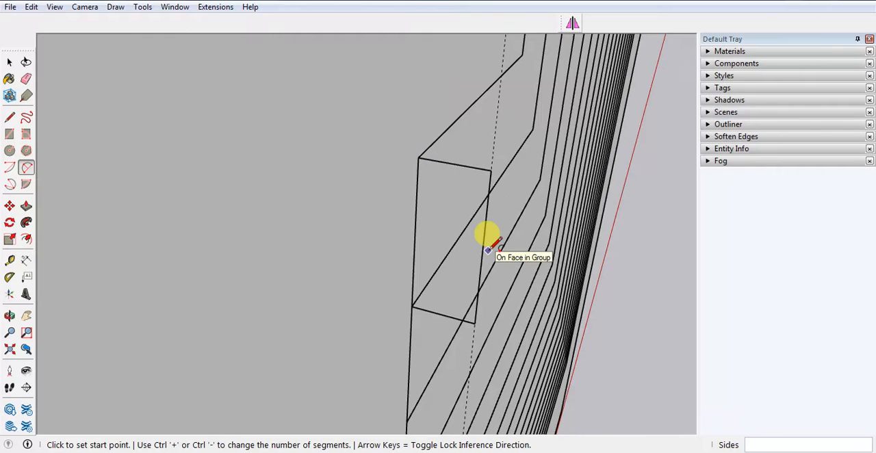
pyautogui.click(417, 157)
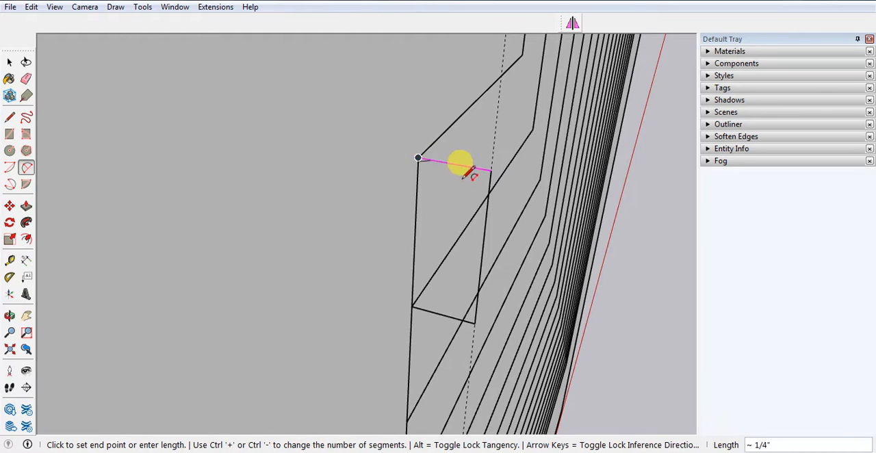
pyautogui.click(484, 234)
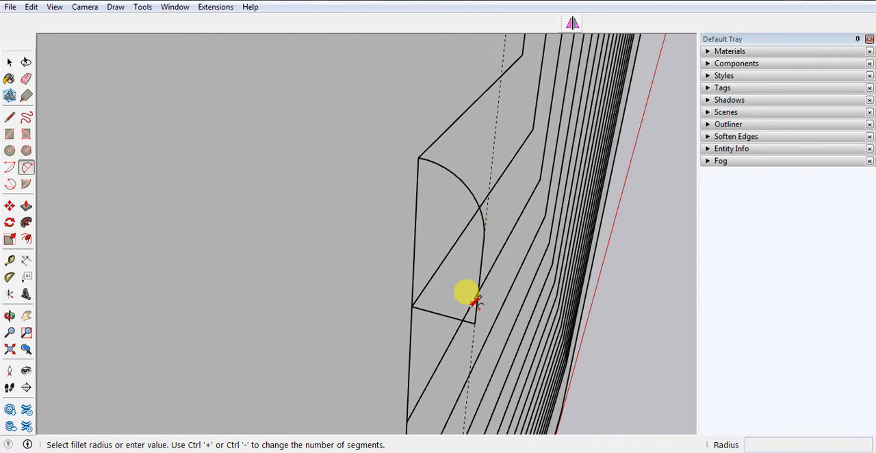
pyautogui.click(410, 305)
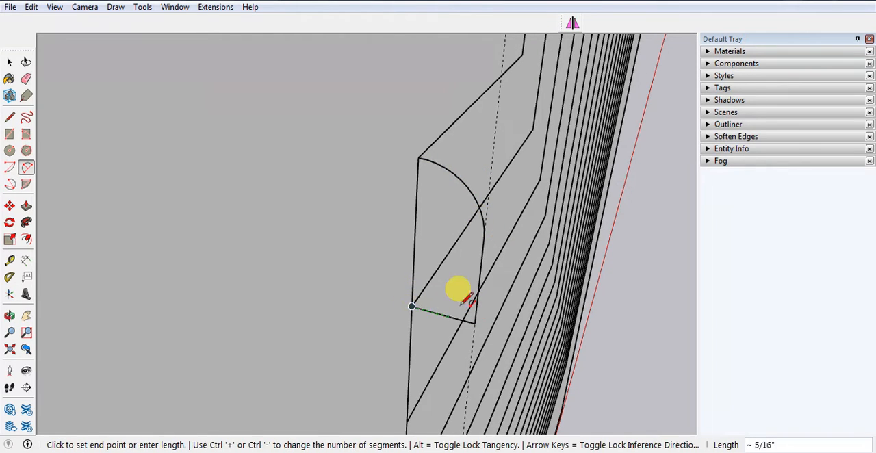
pyautogui.click(481, 268)
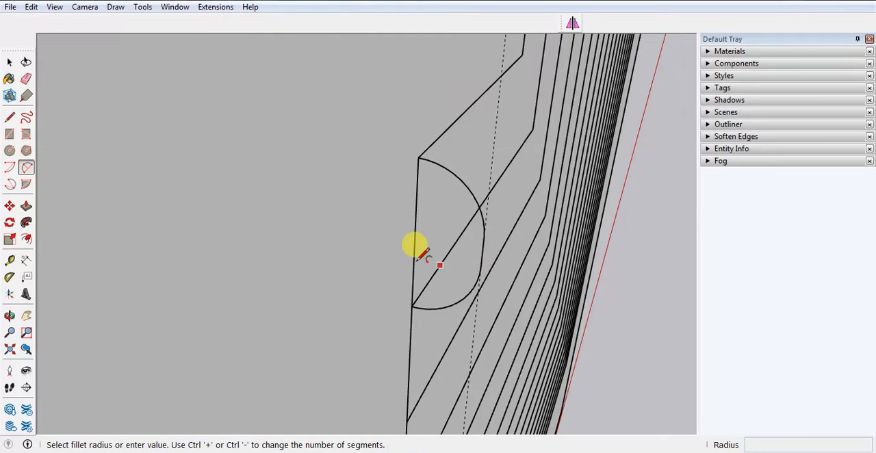
pyautogui.moveTo(423, 253)
pyautogui.mouseDown(button='middle')
pyautogui.moveTo(486, 261)
pyautogui.moveTo(621, 225)
pyautogui.moveTo(463, 235)
pyautogui.mouseUp(button='middle')
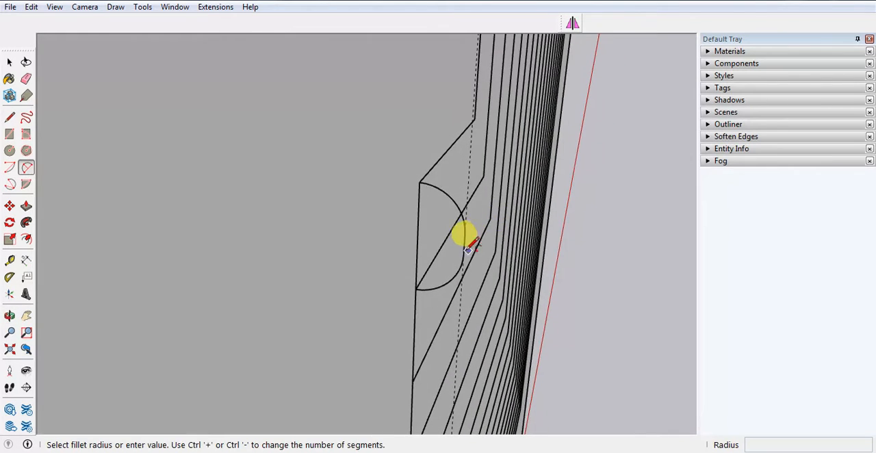
# Close the rounded profile with a line along its straight side and make the resulting face and edges a group.
pyautogui.press('l')
pyautogui.click(419, 181)
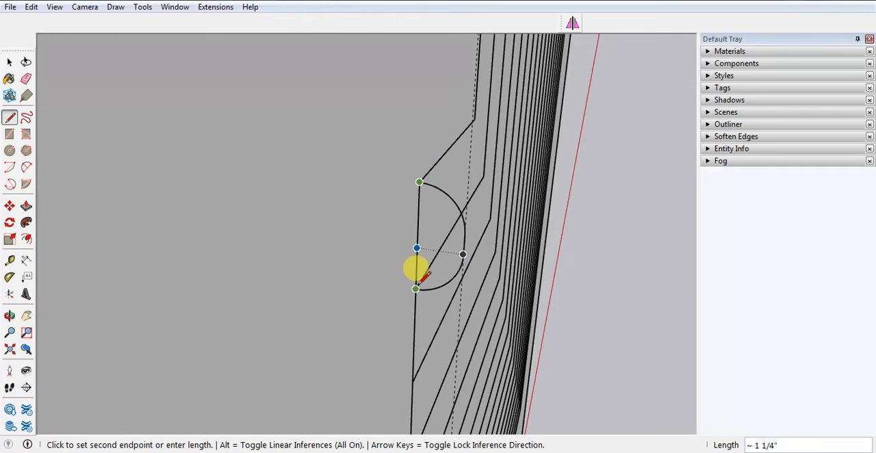
pyautogui.click(416, 288)
pyautogui.press('space')
pyautogui.moveTo(462, 235); pyautogui.dragTo(450, 184, button='middle')
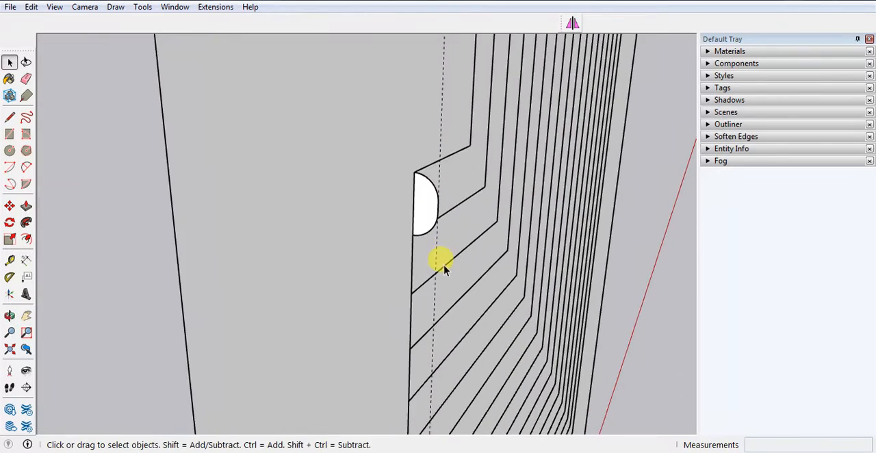
pyautogui.rightClick(420, 211)
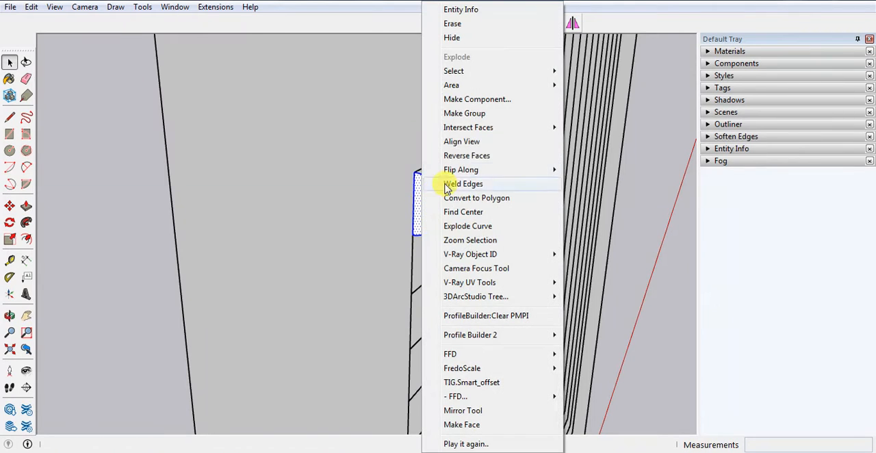
pyautogui.click(467, 114)
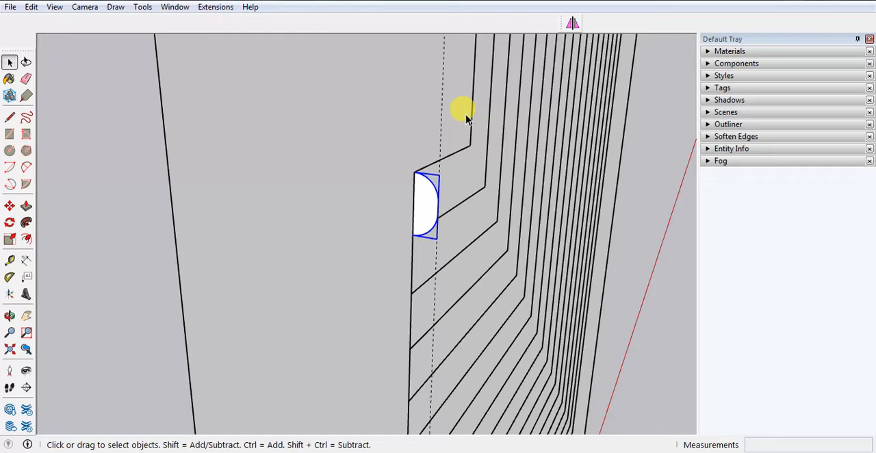
# Copy the profile group from its top corner down to the next groove endpoint and array it 17x along the lower notched edge.
pyautogui.scroll(-2, 375, 244)
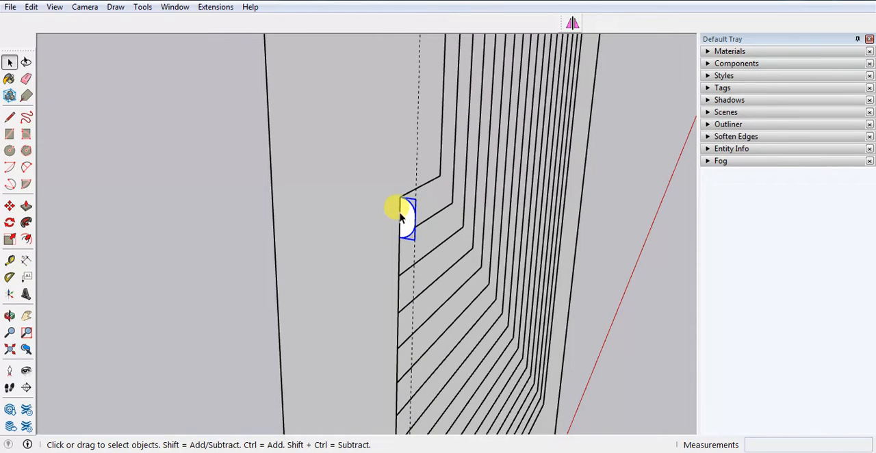
pyautogui.press('m')
pyautogui.scroll(1, 398, 211)
pyautogui.press('ctrl')
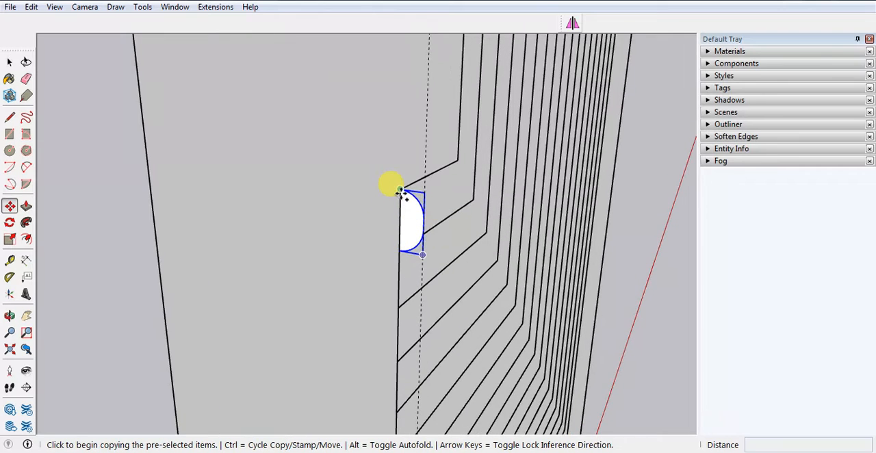
pyautogui.click(401, 188)
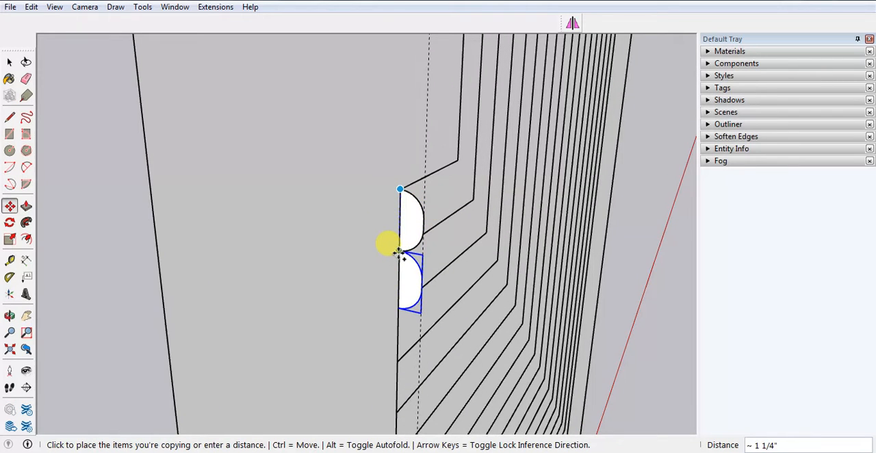
pyautogui.click(398, 252)
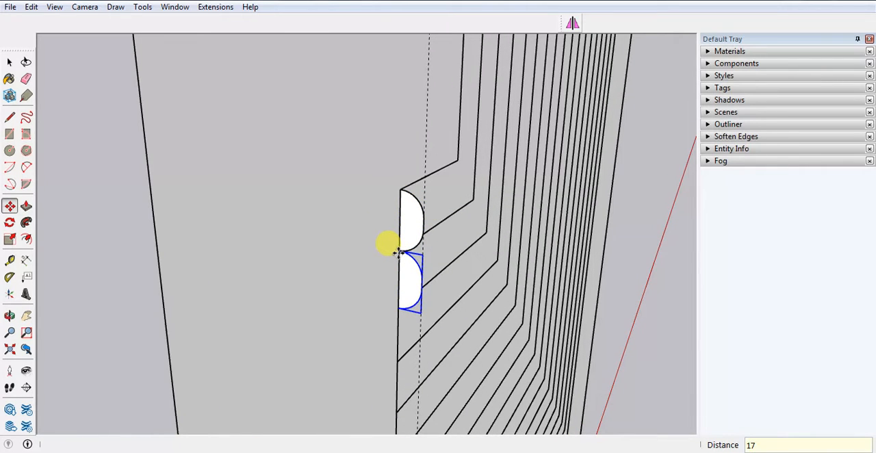
pyautogui.write('17x')
pyautogui.press('Return')
pyautogui.scroll(-5, 392, 236)
pyautogui.press('space')
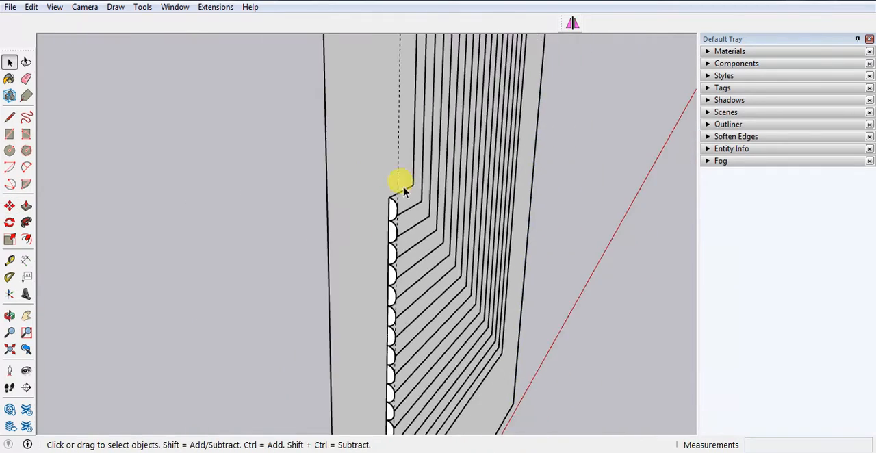
# Delete the surplus profile copy that extends beyond the lowest groove line.
pyautogui.scroll(8, 457, 303)
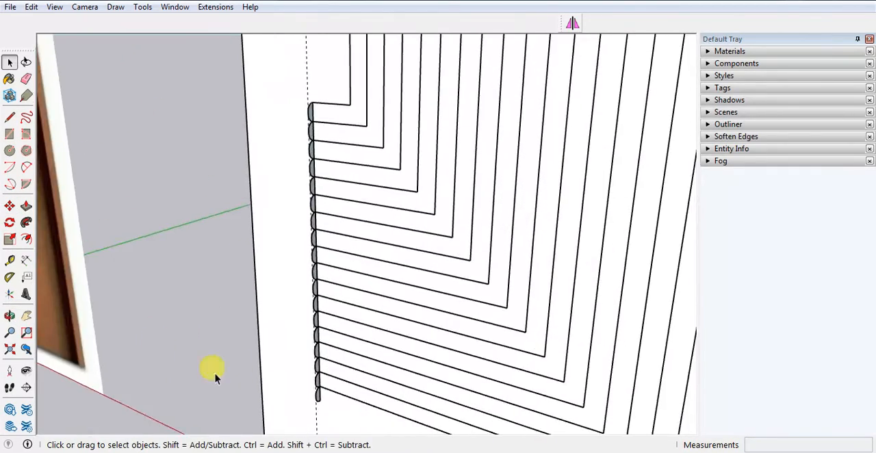
pyautogui.scroll(3, 301, 393)
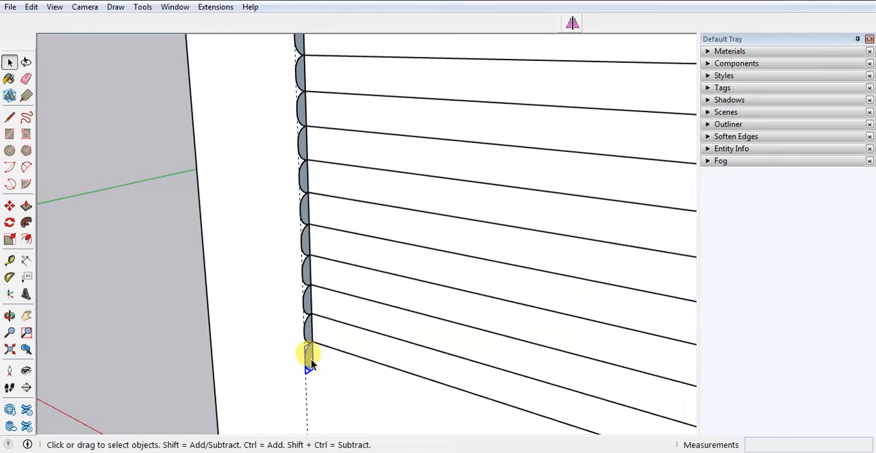
pyautogui.scroll(-3, 308, 359)
pyautogui.moveTo(307, 353); pyautogui.dragTo(584, 307, button='middle')
pyautogui.scroll(2, 422, 332)
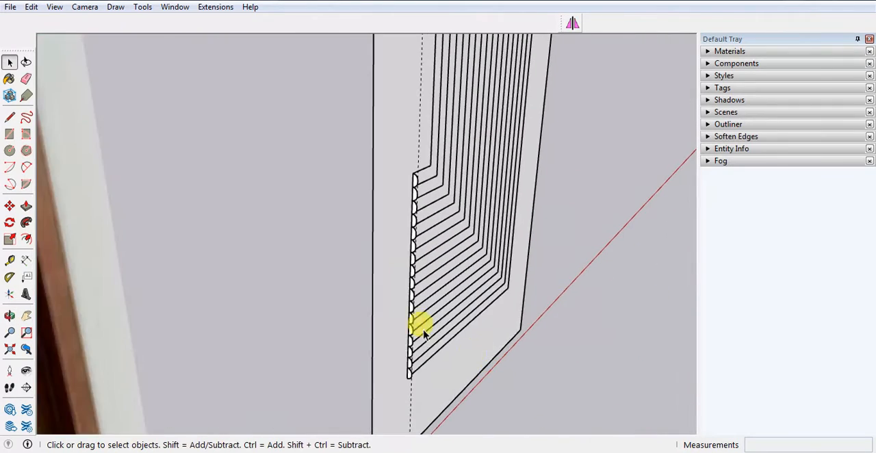
# Delete the dashed vertical guide that runs along the profile copies.
pyautogui.scroll(2, 419, 246)
pyautogui.scroll(-5, 417, 375)
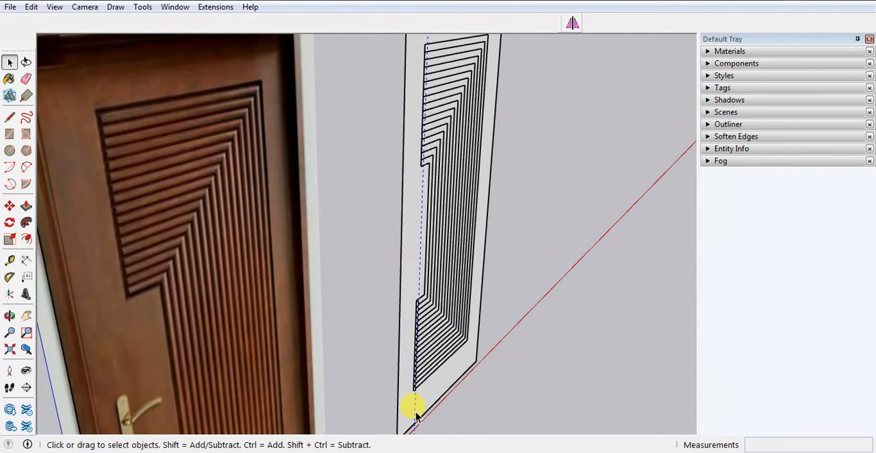
pyautogui.scroll(-3, 416, 415)
pyautogui.moveTo(416, 415)
pyautogui.mouseDown(button='middle')
pyautogui.moveTo(446, 332)
pyautogui.moveTo(397, 367)
pyautogui.mouseUp(button='middle')
pyautogui.scroll(6, 395, 359)
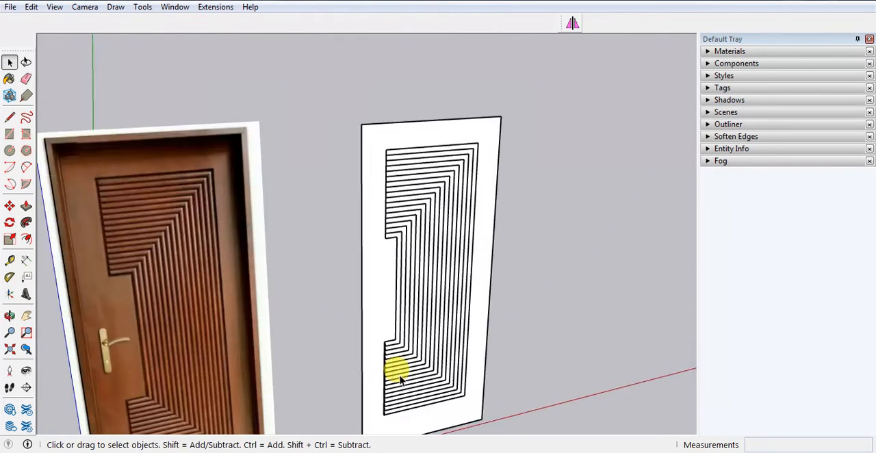
# Examine the panel group and the separate groove edges around the lower and upper notch corners, selecting them to check how they connect.
pyautogui.scroll(3, 386, 338)
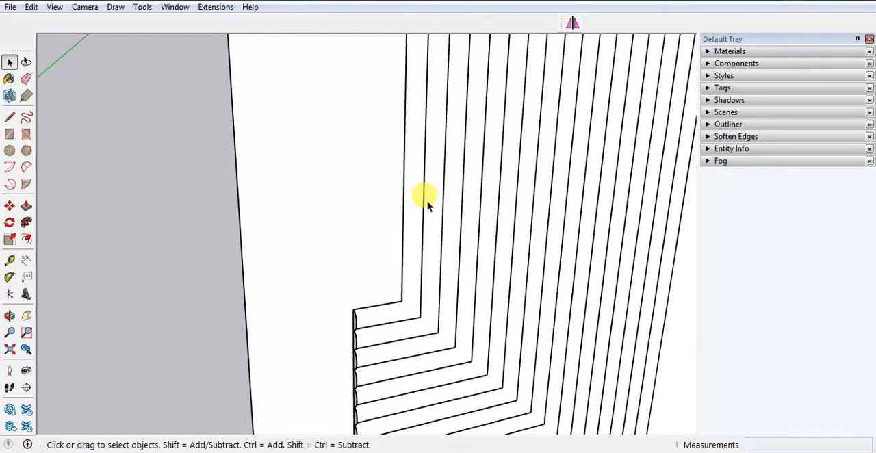
pyautogui.click(391, 321)
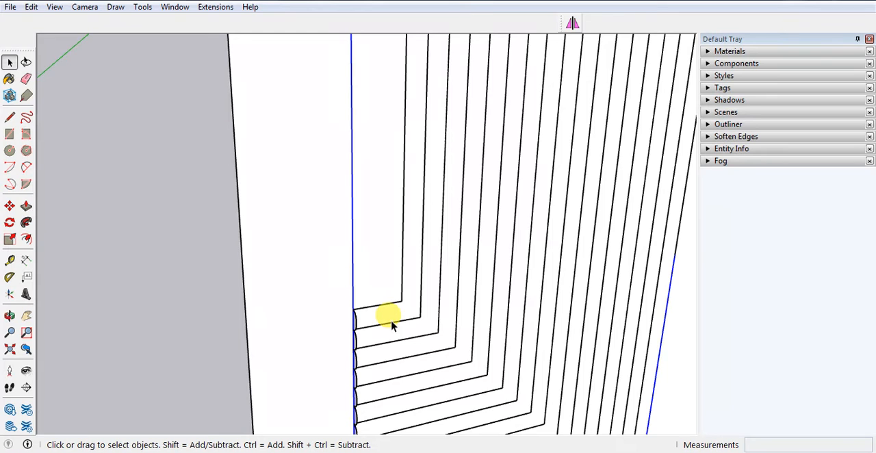
pyautogui.scroll(-3, 322, 312)
pyautogui.moveTo(303, 318); pyautogui.dragTo(314, 288, button='middle')
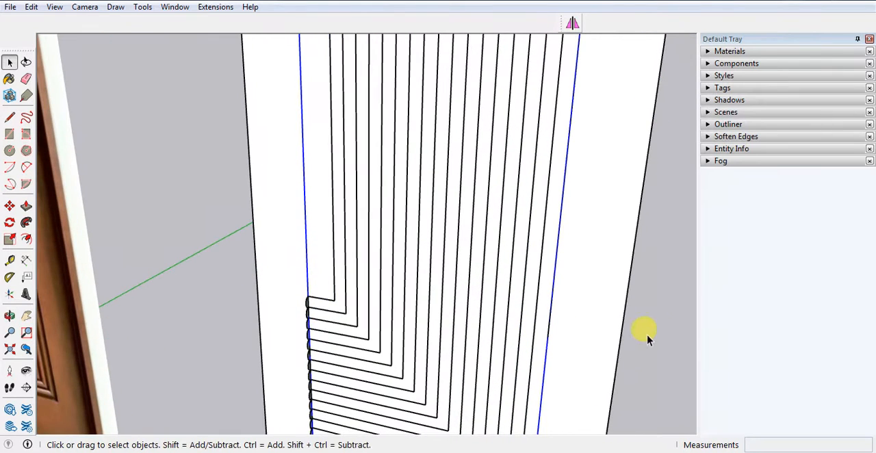
pyautogui.click(648, 339)
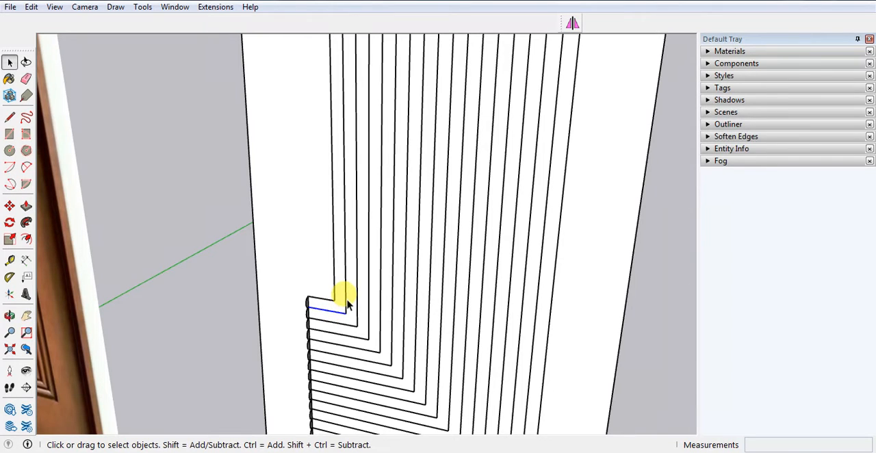
pyautogui.scroll(2, 336, 304)
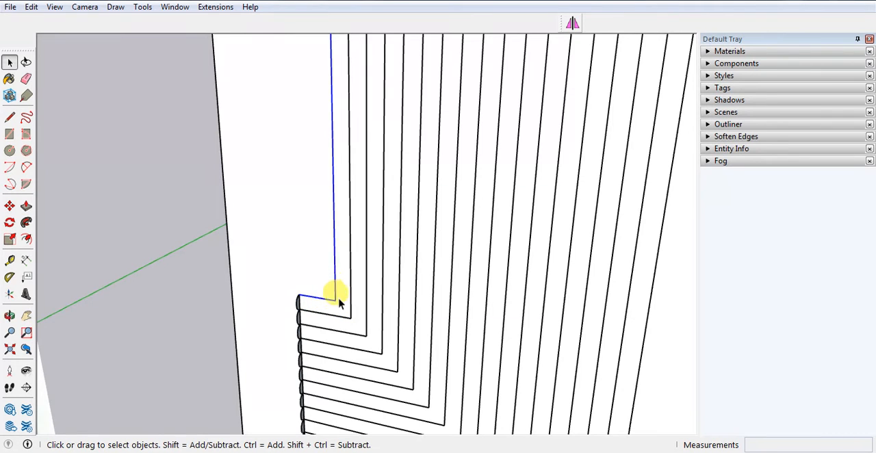
pyautogui.scroll(-5, 336, 304)
pyautogui.scroll(5, 329, 215)
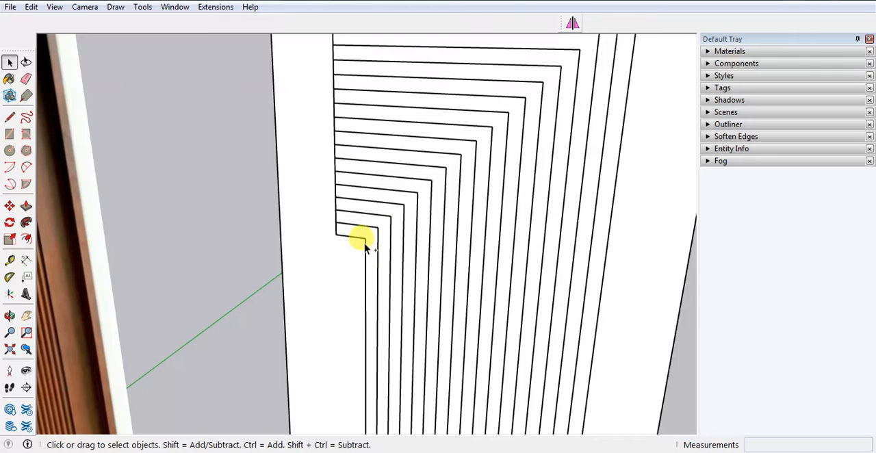
pyautogui.scroll(-3, 363, 239)
pyautogui.moveTo(349, 243); pyautogui.dragTo(419, 192, button='middle')
pyautogui.scroll(-2, 408, 232)
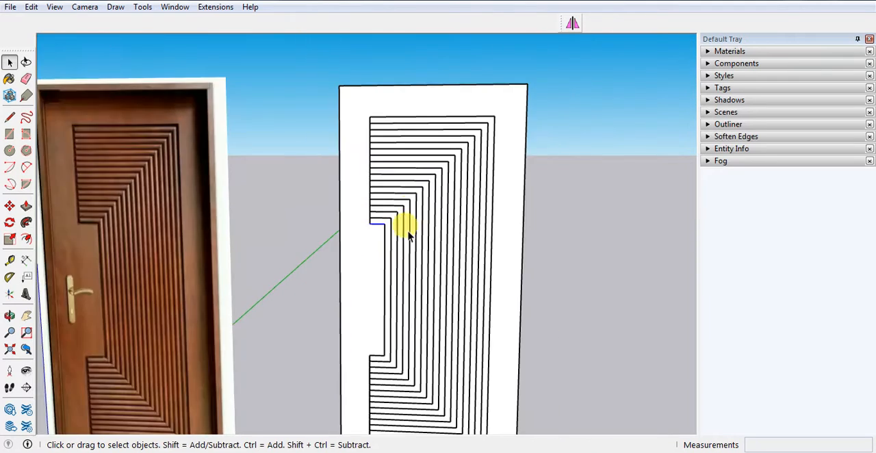
# Hide the plain door slab surrounding the grooved panel.
pyautogui.scroll(3, 384, 290)
pyautogui.moveTo(381, 293); pyautogui.dragTo(408, 201, button='middle')
pyautogui.click(301, 209)
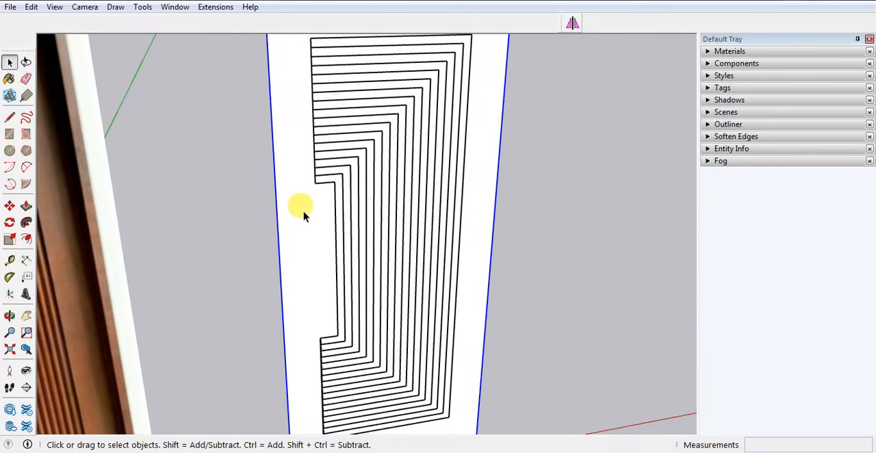
pyautogui.rightClick(304, 214)
pyautogui.click(334, 41)
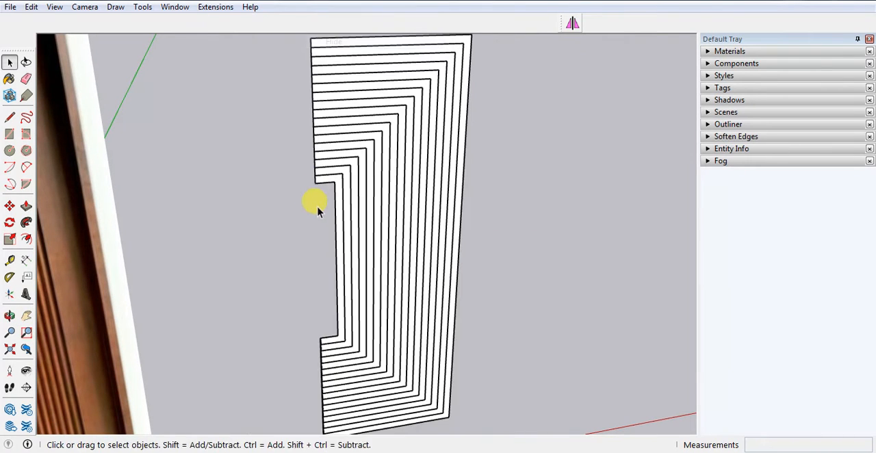
# Hide the notched panel group from the back so that the groove lines and profiles remain.
pyautogui.moveTo(313, 201); pyautogui.dragTo(411, 141, button='middle')
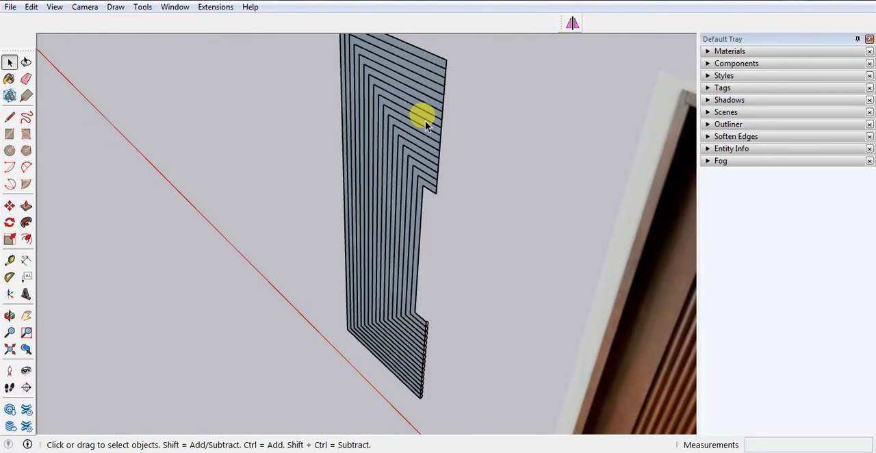
pyautogui.scroll(2, 421, 117)
pyautogui.click(420, 118)
pyautogui.rightClick(417, 115)
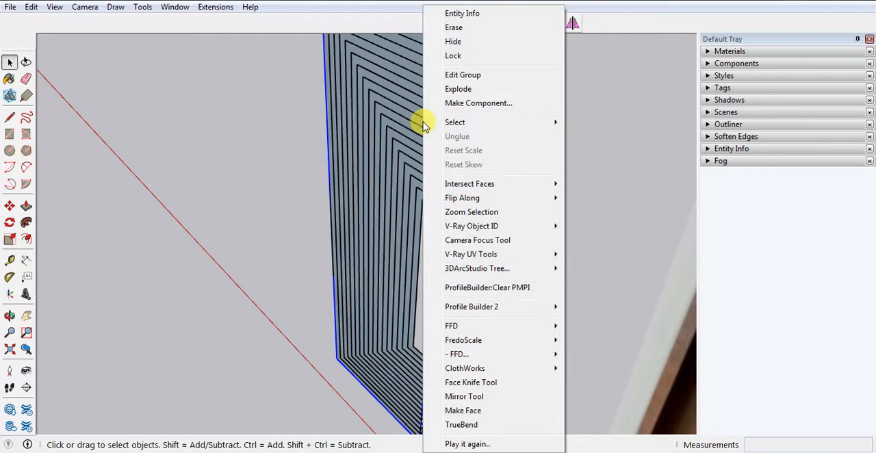
pyautogui.click(463, 43)
# Draw vertical lines closing the outermost groove path up to its upper outer corner and down to its lower outer corner.
pyautogui.moveTo(475, 182); pyautogui.dragTo(307, 189, button='middle')
pyautogui.scroll(1, 355, 226)
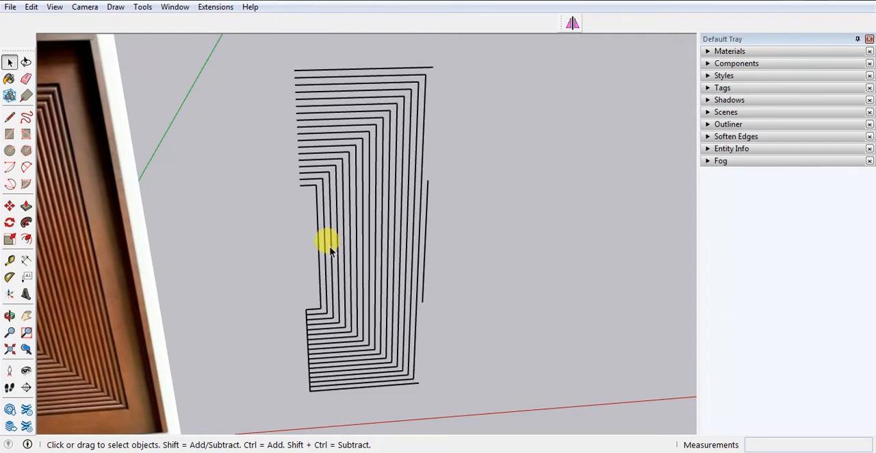
pyautogui.press('l')
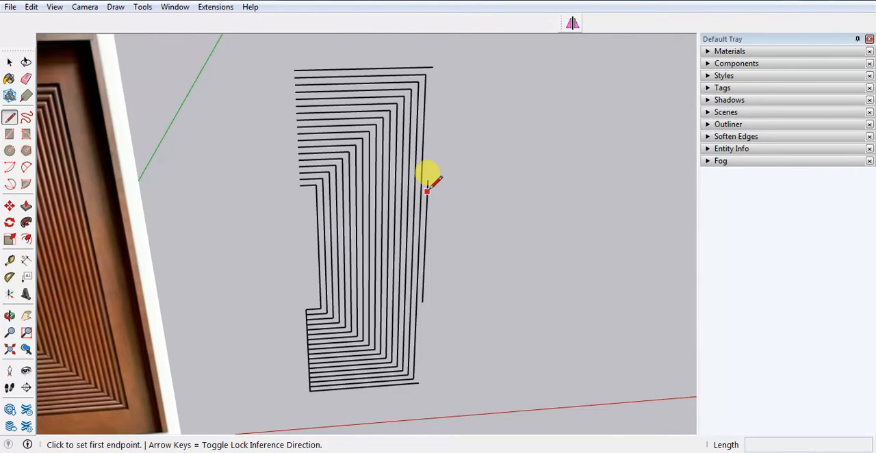
pyautogui.click(427, 180)
pyautogui.click(432, 67)
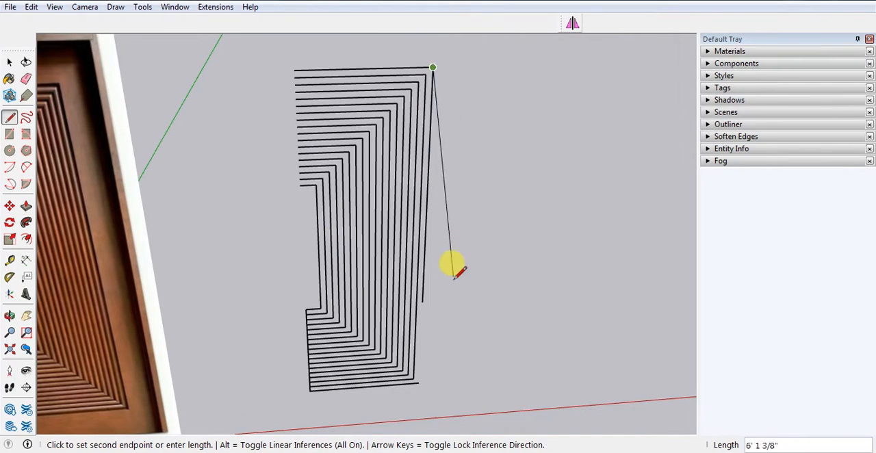
pyautogui.press('space')
pyautogui.press('l')
pyautogui.click(422, 301)
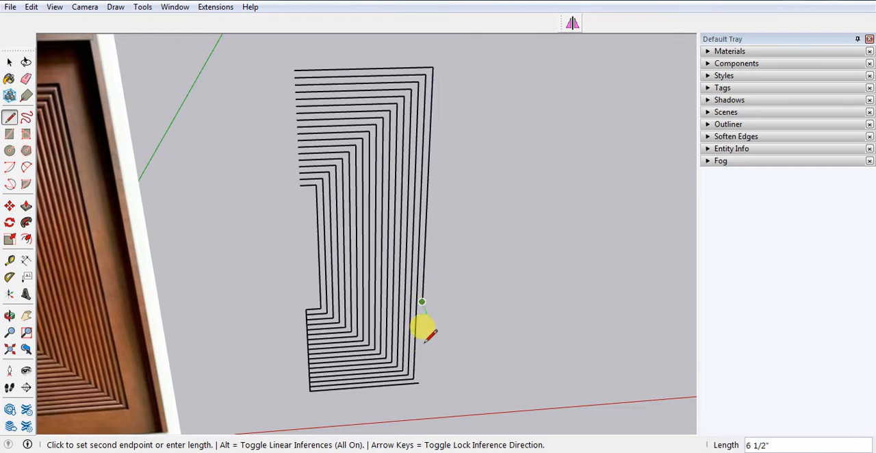
pyautogui.click(418, 382)
pyautogui.press('space')
pyautogui.scroll(1, 331, 386)
pyautogui.click(316, 387)
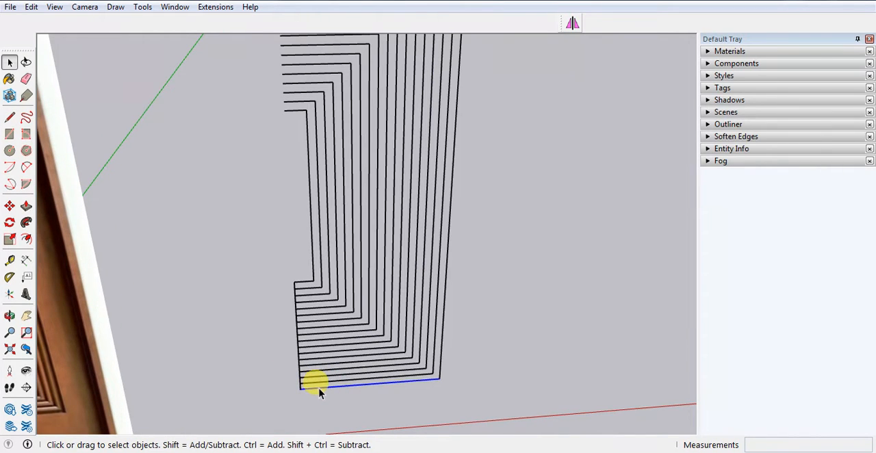
pyautogui.keyDown('shift'); pyautogui.click(441, 360); pyautogui.keyUp('shift')
pyautogui.moveTo(438, 393); pyautogui.dragTo(435, 296, button='middle')
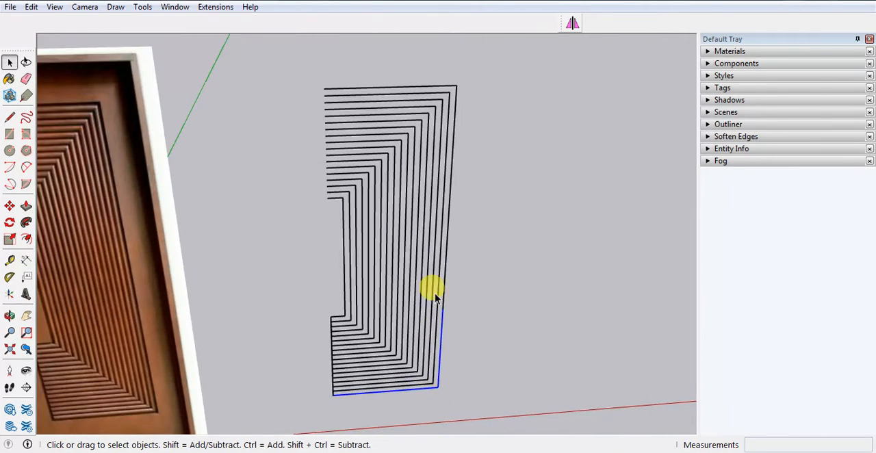
pyautogui.keyDown('shift'); pyautogui.click(443, 287); pyautogui.keyUp('shift')
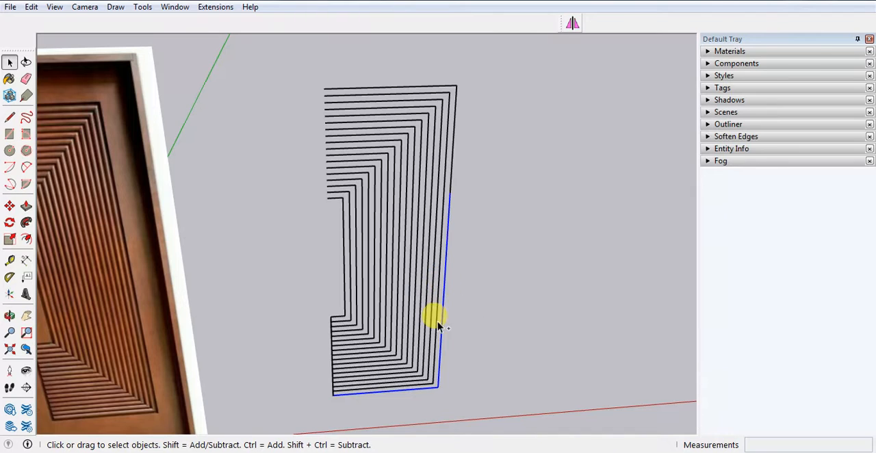
pyautogui.keyDown('shift'); pyautogui.click(452, 165); pyautogui.keyUp('shift')
pyautogui.keyDown('shift'); pyautogui.click(438, 87); pyautogui.keyUp('shift')
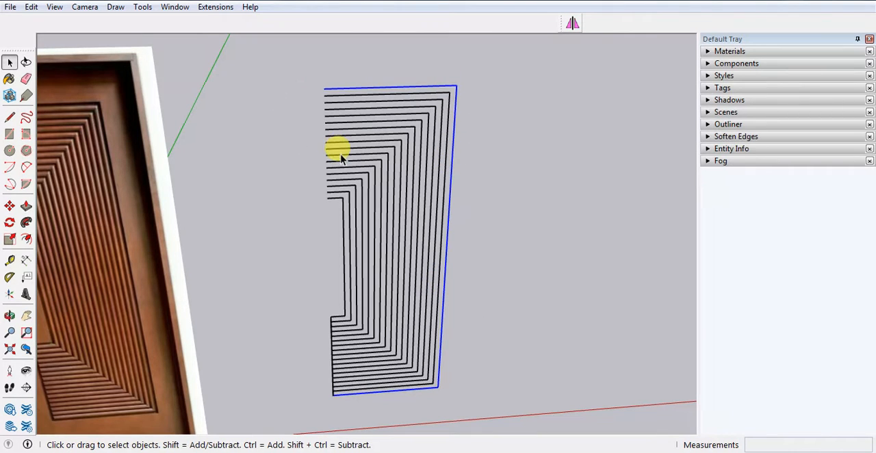
pyautogui.moveTo(308, 329); pyautogui.dragTo(359, 330, button='middle')
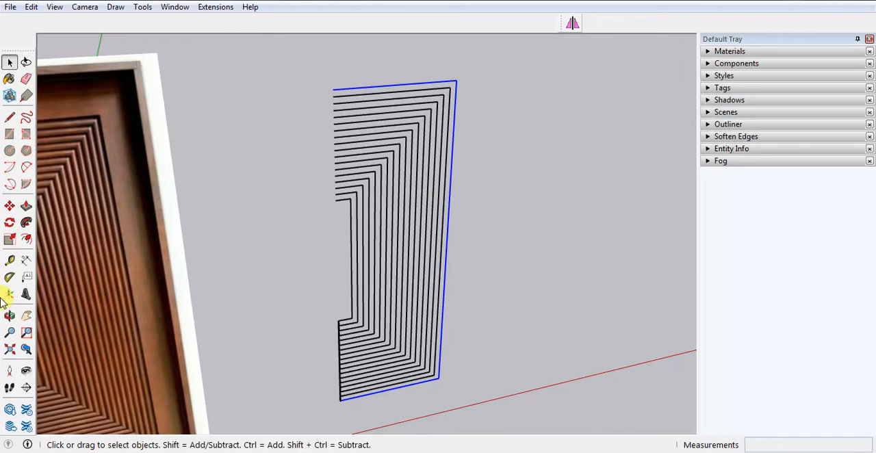
pyautogui.click(26, 224)
pyautogui.scroll(2, 340, 411)
pyautogui.scroll(5, 341, 412)
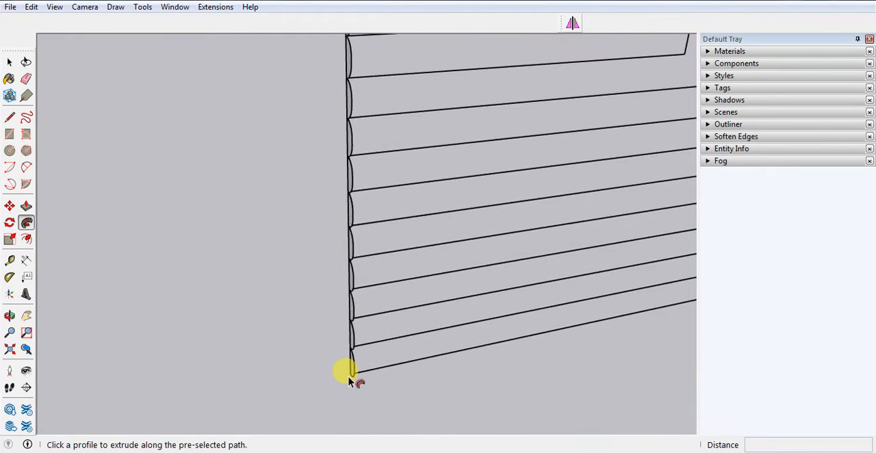
pyautogui.press('space')
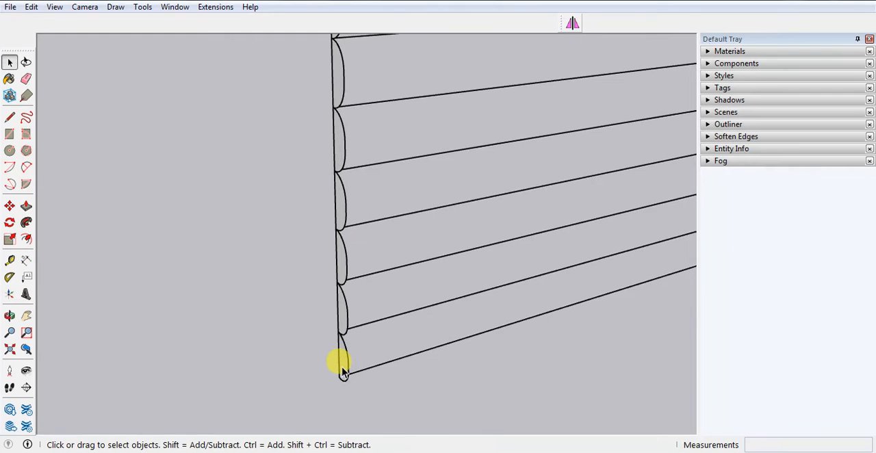
# Explode the lowest profile group and sweep its face along all edges of the outermost groove path with Follow Me.
pyautogui.rightClick(344, 371)
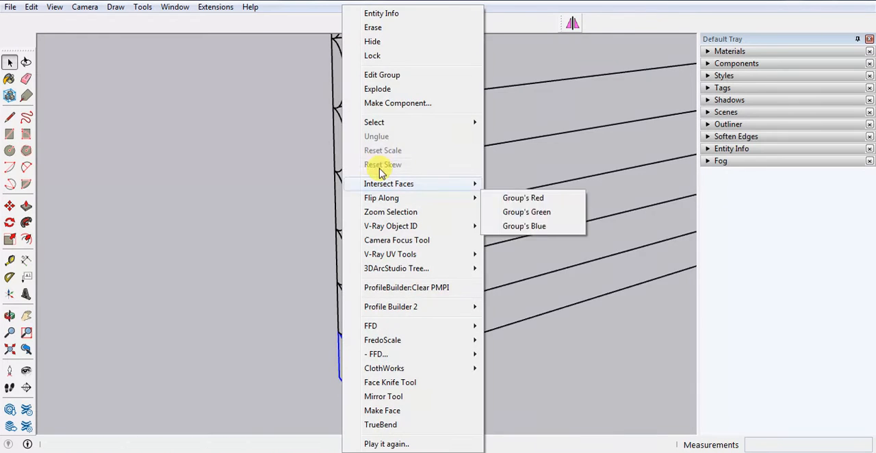
pyautogui.click(380, 90)
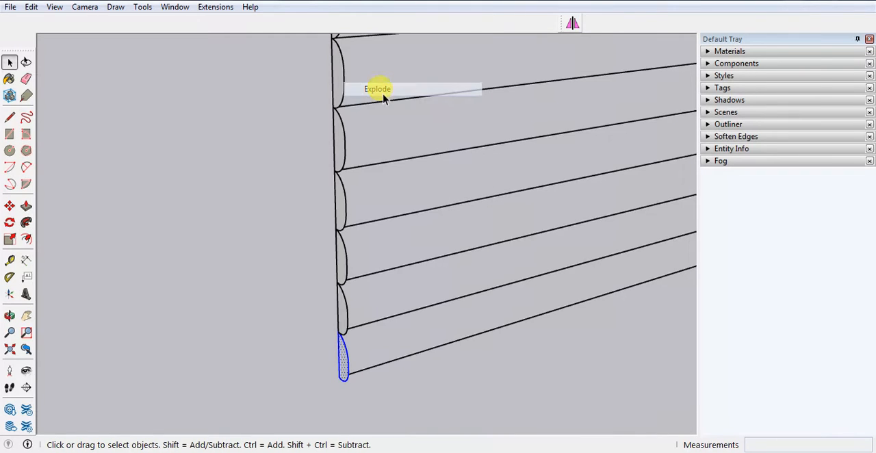
pyautogui.click(402, 355)
pyautogui.moveTo(403, 355); pyautogui.dragTo(520, 386, button='middle')
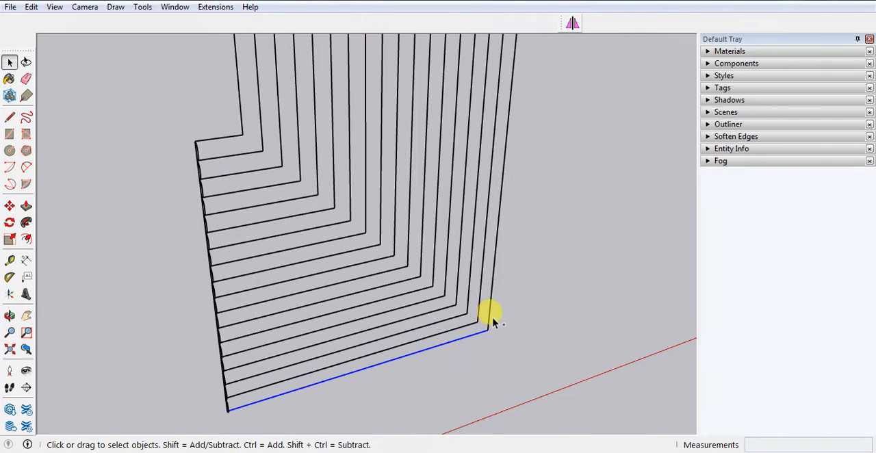
pyautogui.keyDown('shift'); pyautogui.click(489, 308); pyautogui.keyUp('shift')
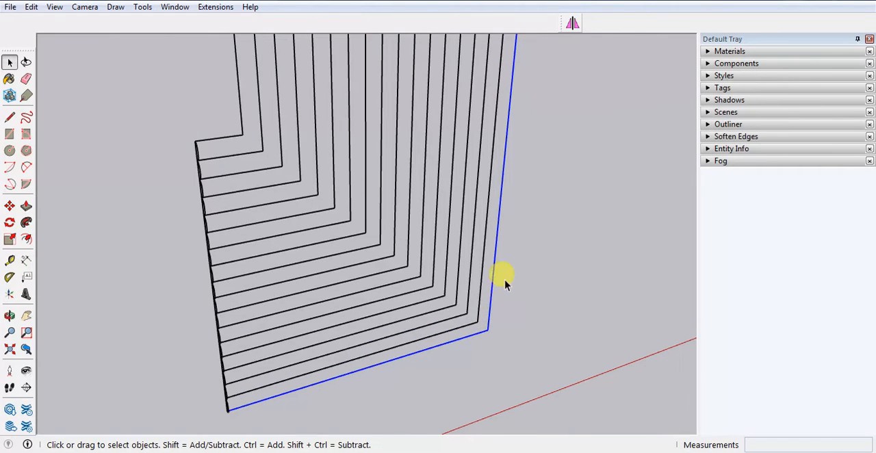
pyautogui.moveTo(502, 278); pyautogui.dragTo(422, 331, button='middle')
pyautogui.scroll(6, 424, 326)
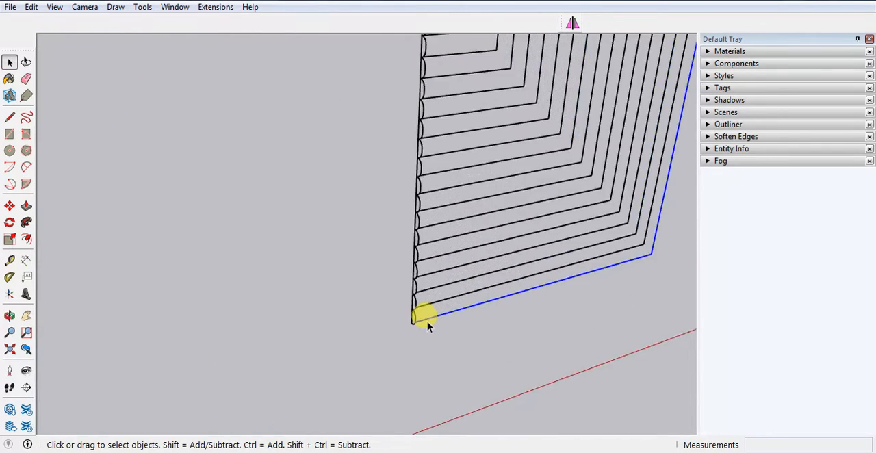
pyautogui.scroll(-3, 297, 335)
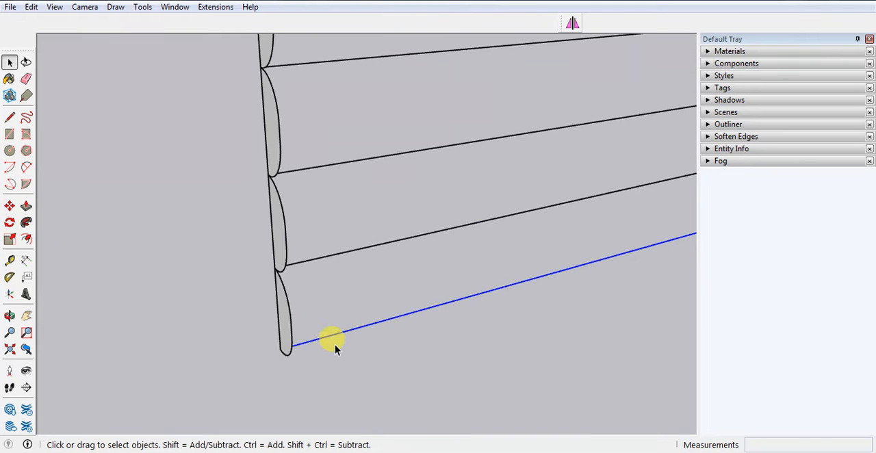
pyautogui.click(26, 222)
pyautogui.click(280, 330)
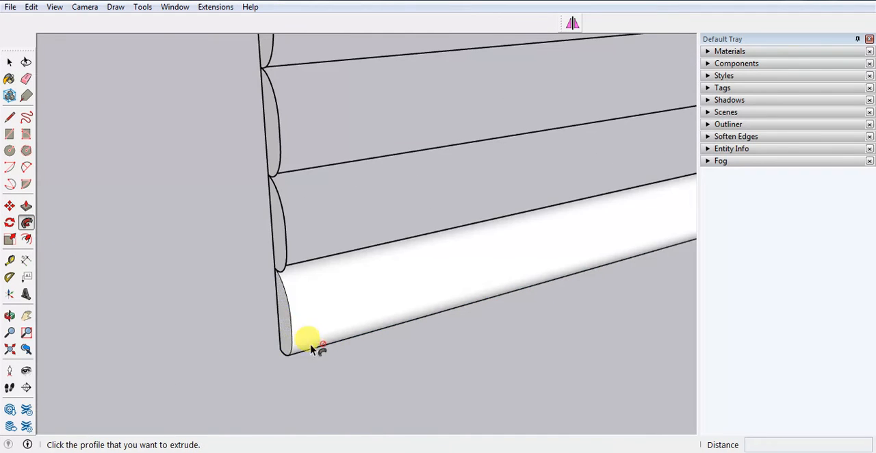
pyautogui.scroll(-5, 299, 366)
pyautogui.scroll(-2, 443, 353)
pyautogui.scroll(-4, 547, 396)
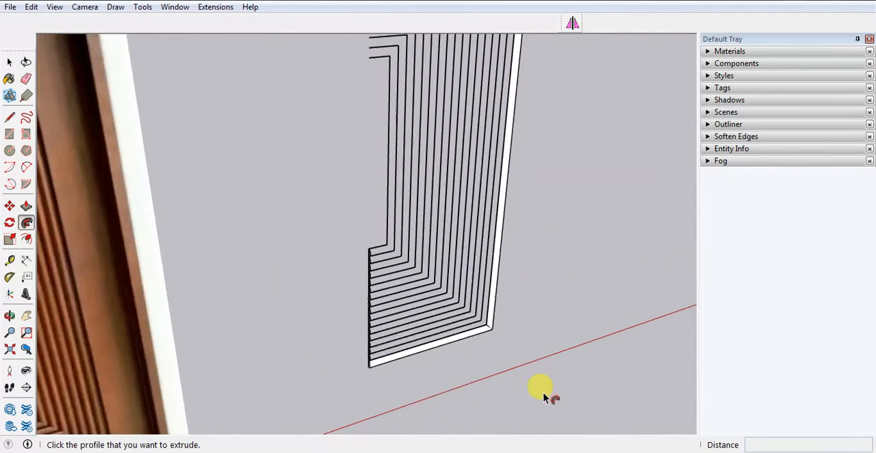
# Select all connected geometry of the outermost swept moulding and make it a group.
pyautogui.scroll(4, 500, 356)
pyautogui.scroll(5, 403, 383)
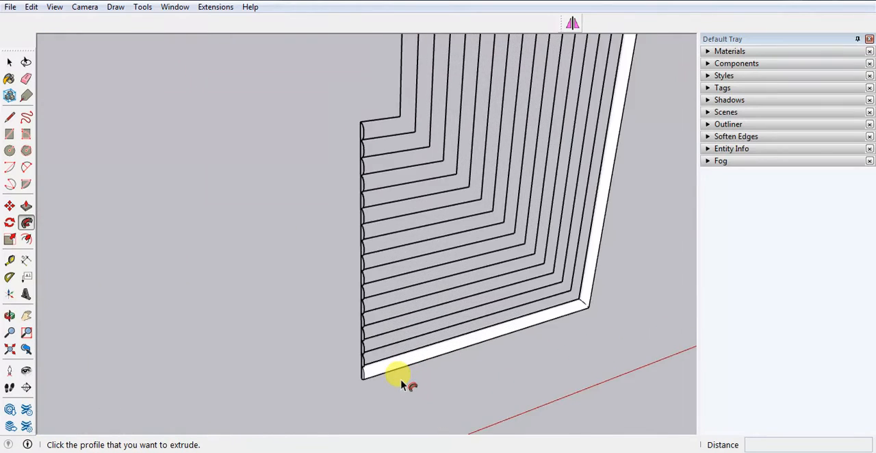
pyautogui.press('space')
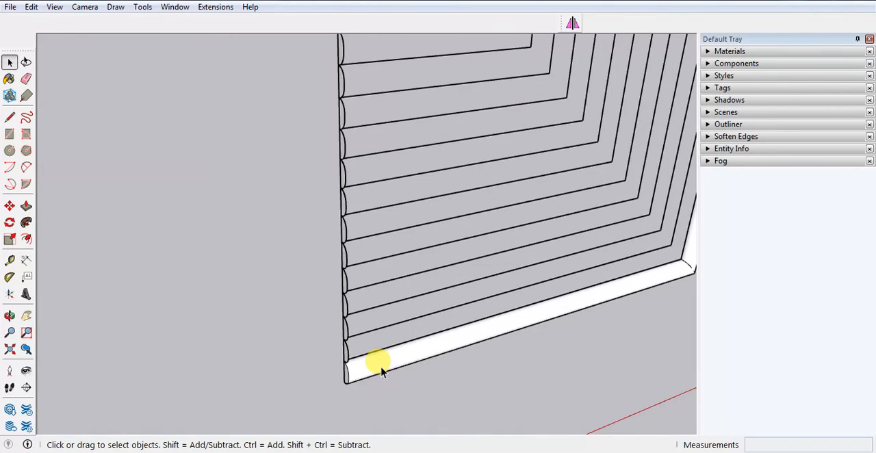
pyautogui.tripleClick(378, 365)
pyautogui.scroll(-2, 296, 387)
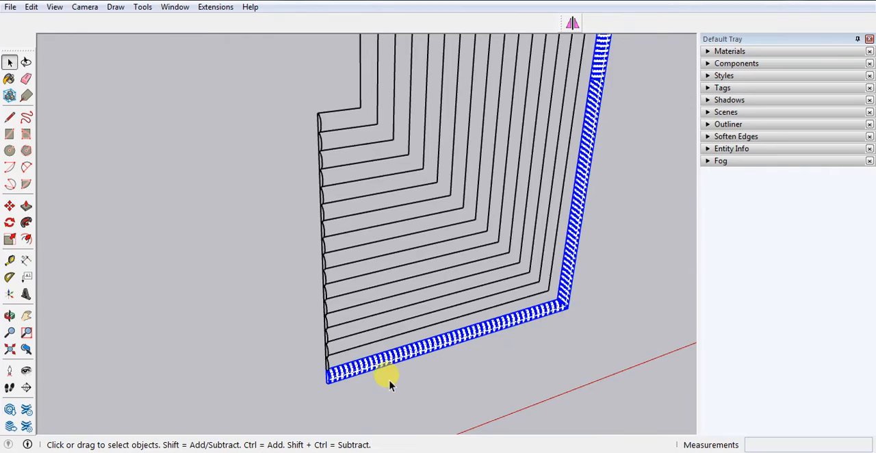
pyautogui.scroll(-3, 389, 382)
pyautogui.scroll(2, 388, 383)
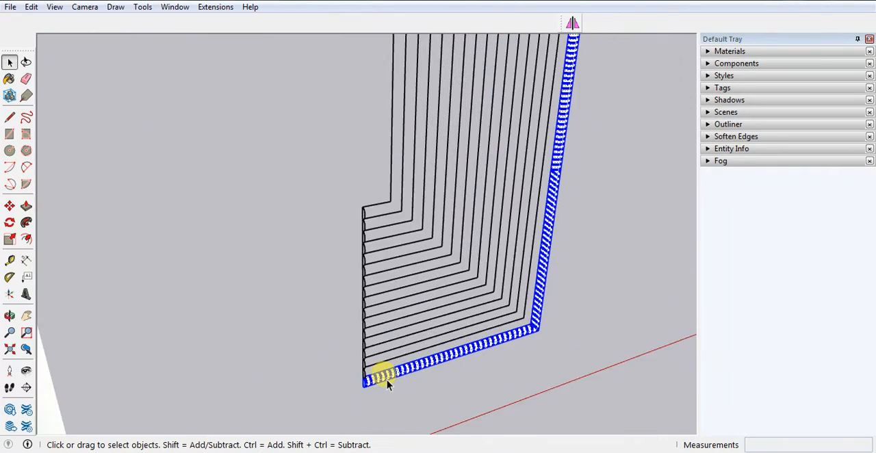
pyautogui.scroll(3, 387, 382)
pyautogui.rightClick(369, 373)
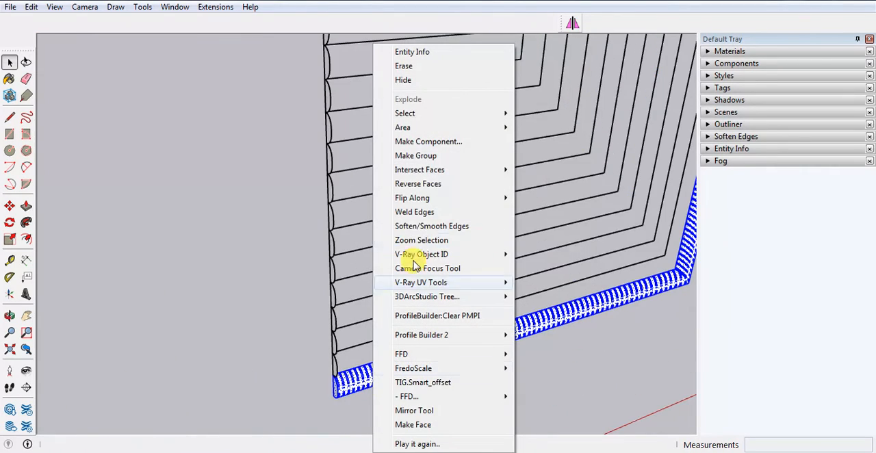
pyautogui.click(414, 156)
pyautogui.click(477, 386)
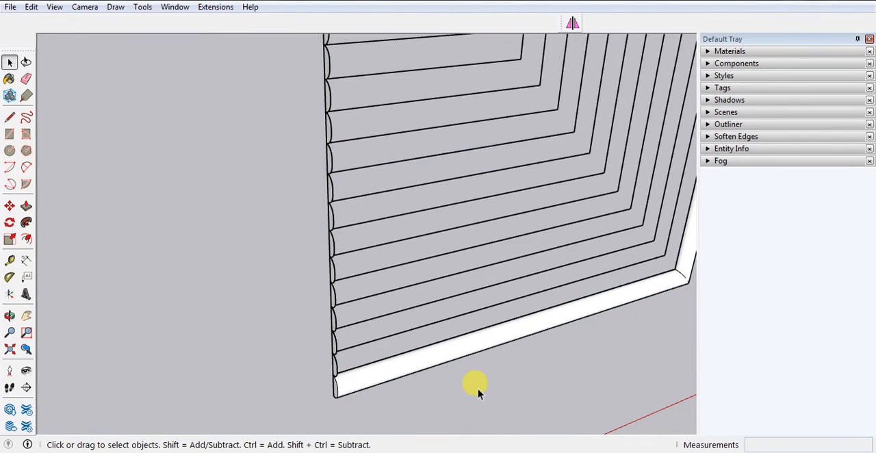
# Explode the second-lowest profile group and sweep its face along the second groove path from the outside with Follow Me.
pyautogui.scroll(3, 334, 369)
pyautogui.scroll(1, 337, 374)
pyautogui.rightClick(337, 367)
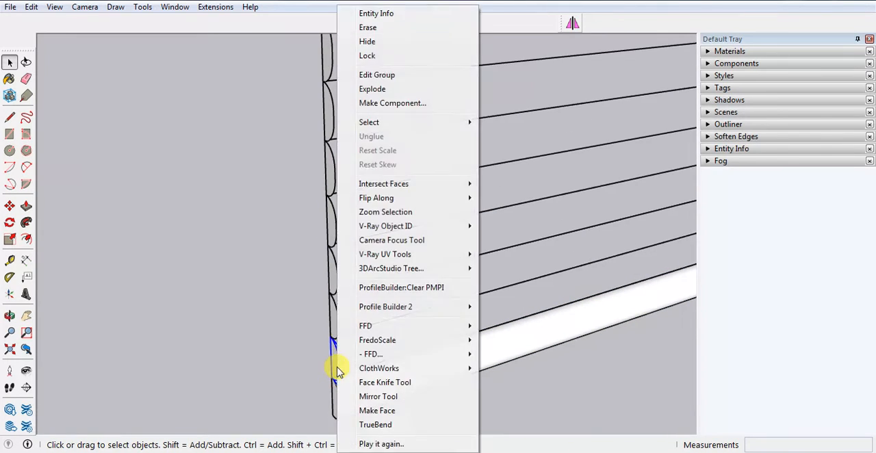
pyautogui.click(373, 89)
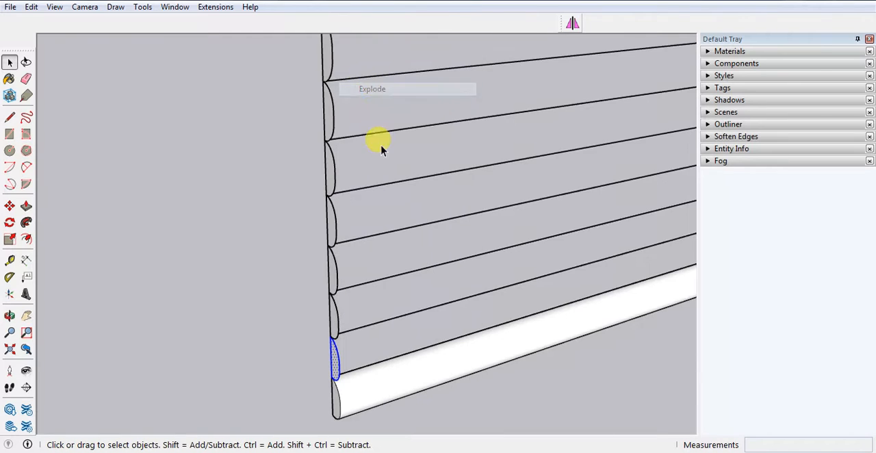
pyautogui.scroll(-3, 279, 407)
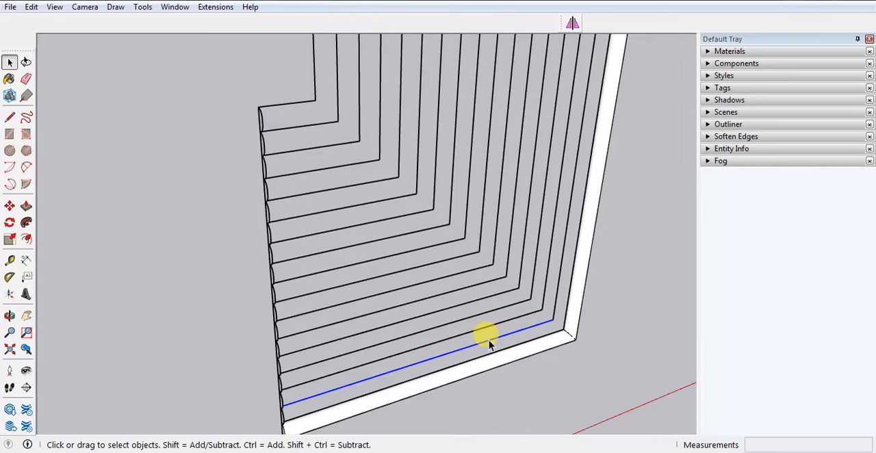
pyautogui.scroll(-5, 446, 397)
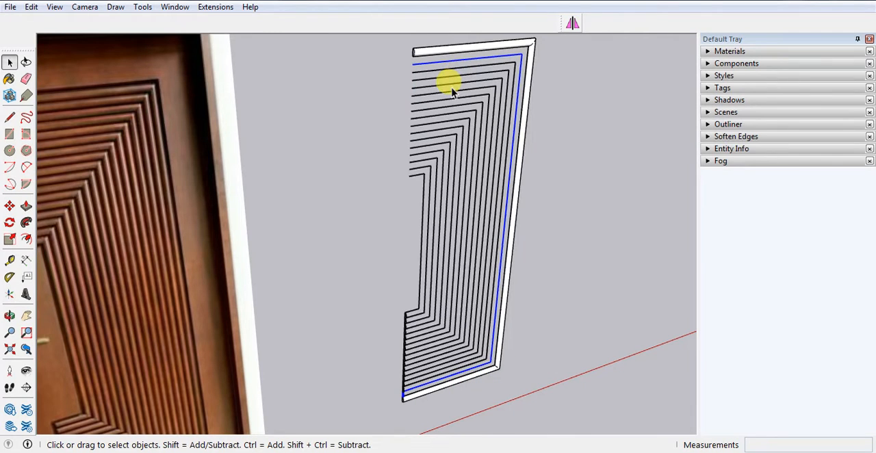
pyautogui.scroll(10, 386, 410)
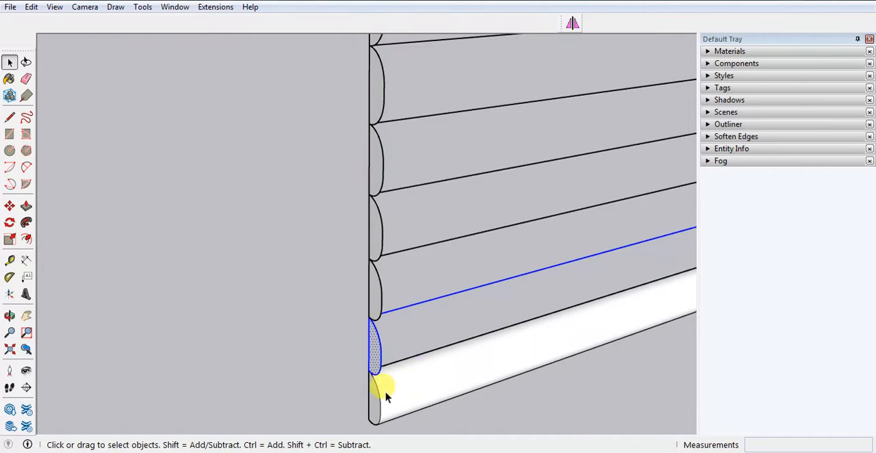
pyautogui.moveTo(387, 396); pyautogui.dragTo(418, 319, button='middle')
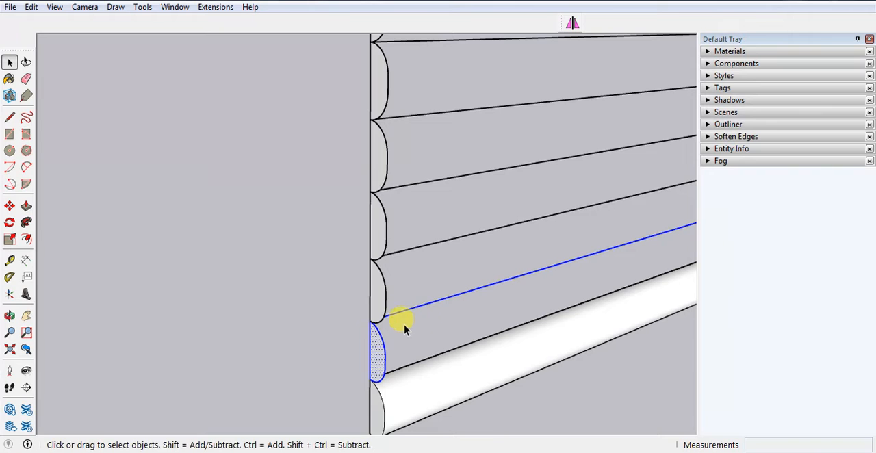
pyautogui.keyDown('shift'); pyautogui.moveTo(338, 305); pyautogui.dragTo(401, 409); pyautogui.keyUp('shift')
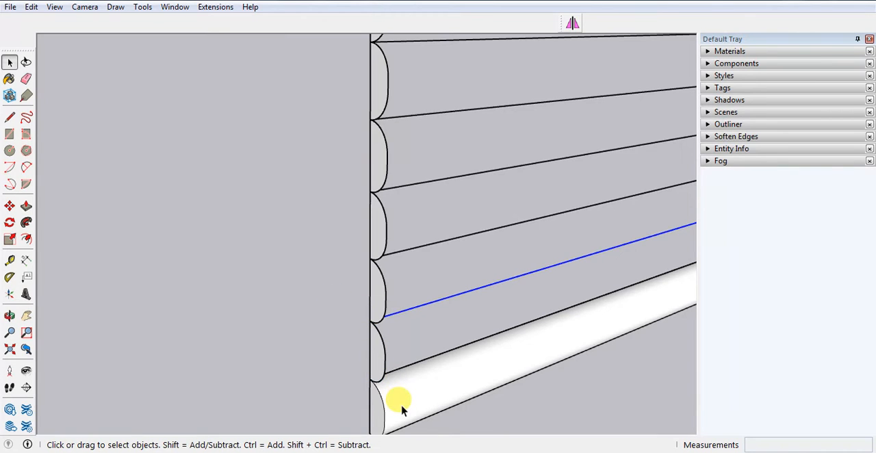
pyautogui.click(26, 223)
pyautogui.click(376, 356)
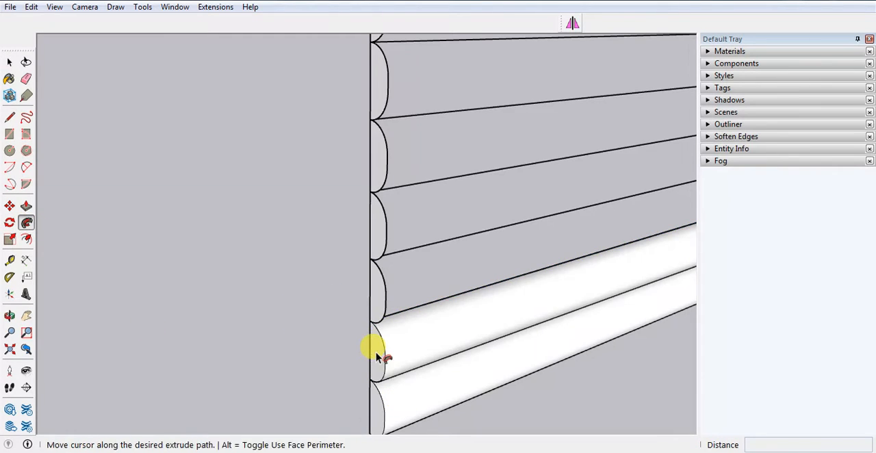
# Explode the third profile group from the bottom, directly above the two swept mouldings.
pyautogui.scroll(-2, 377, 356)
pyautogui.press('space')
pyautogui.rightClick(367, 329)
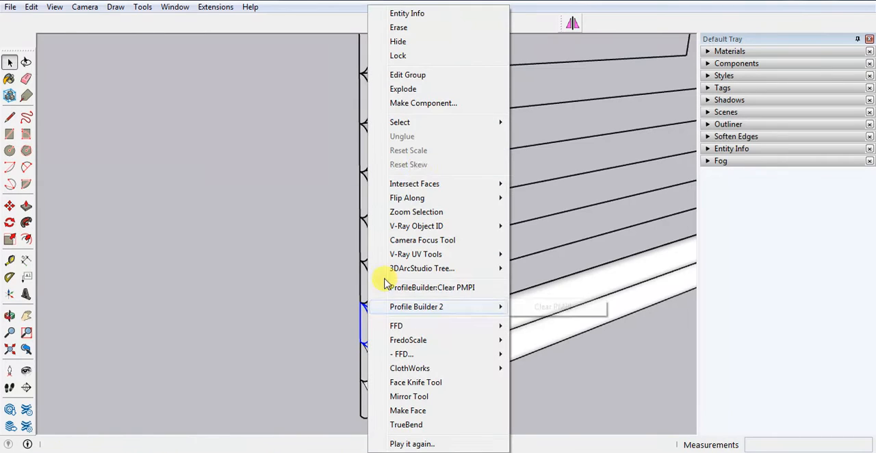
pyautogui.click(403, 90)
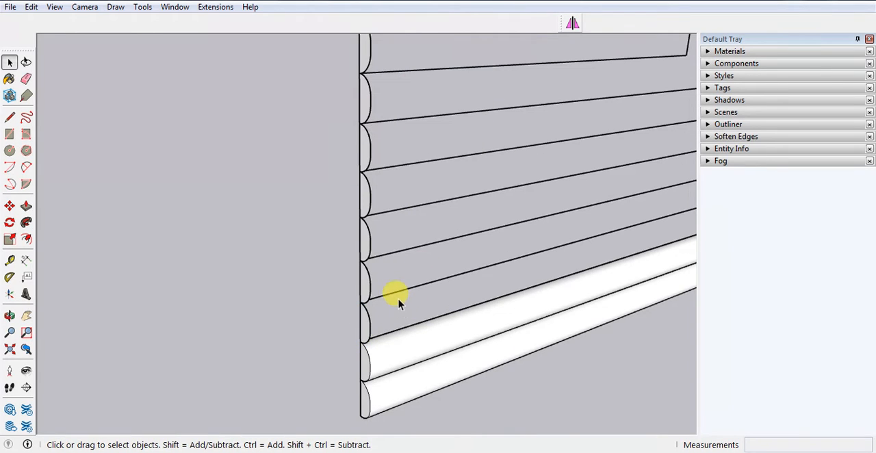
pyautogui.tripleClick(397, 293)
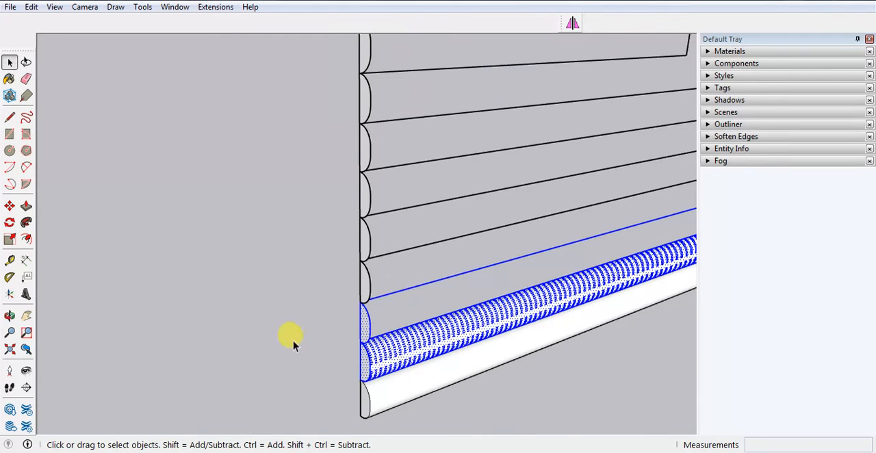
pyautogui.scroll(-4, 292, 348)
pyautogui.click(468, 371)
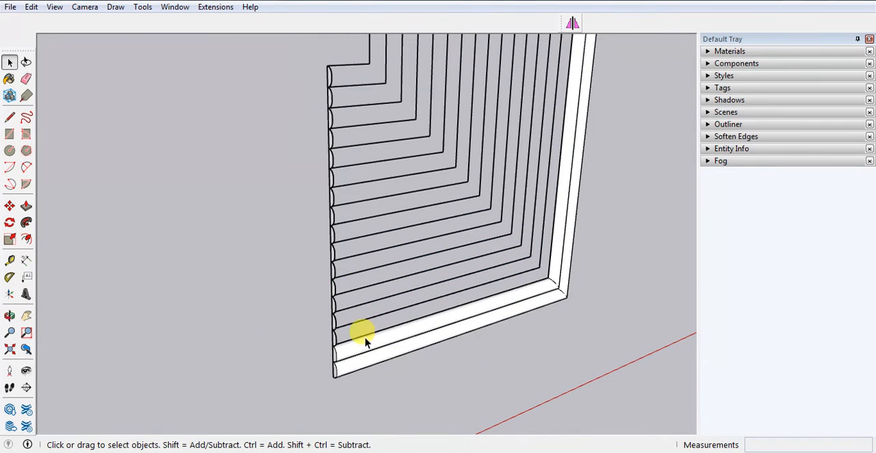
# Select all connected geometry of the second swept moulding from the outside and make it a group.
pyautogui.scroll(3, 338, 339)
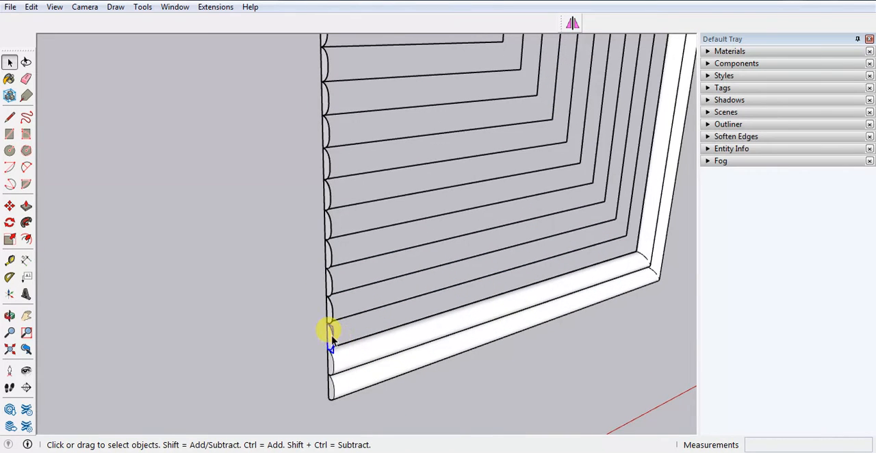
pyautogui.doubleClick(402, 344)
pyautogui.rightClick(402, 344)
pyautogui.click(370, 353)
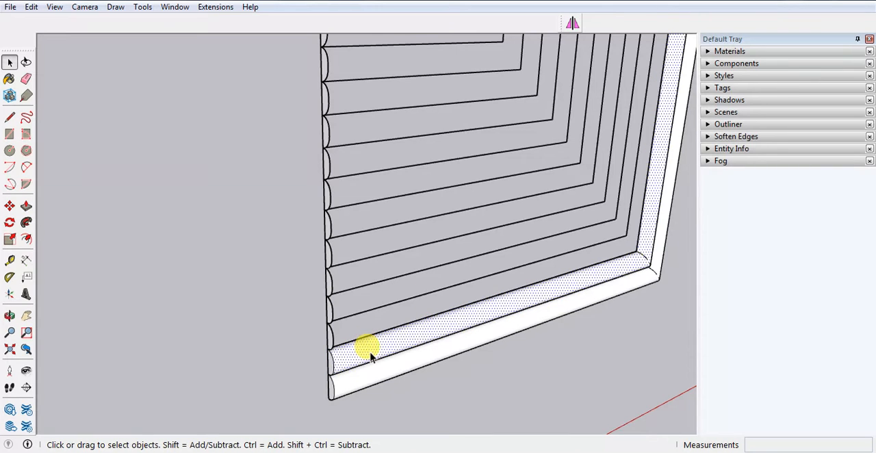
pyautogui.tripleClick(370, 354)
pyautogui.rightClick(370, 353)
pyautogui.doubleClick(344, 355)
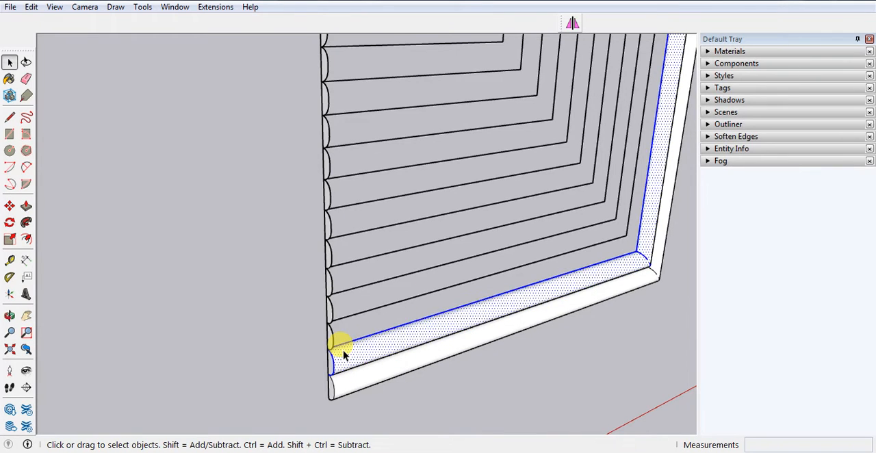
pyautogui.tripleClick(343, 350)
pyautogui.hotkey('ctrl', 'g')
pyautogui.click(396, 386)
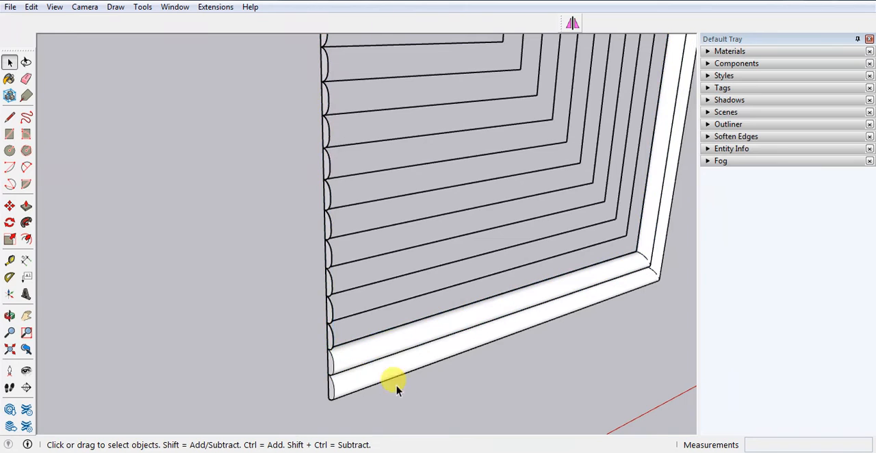
# Explode the third profile group from the bottom and sweep its face along the third groove path from the outside with Follow Me.
pyautogui.scroll(1, 330, 342)
pyautogui.rightClick(329, 336)
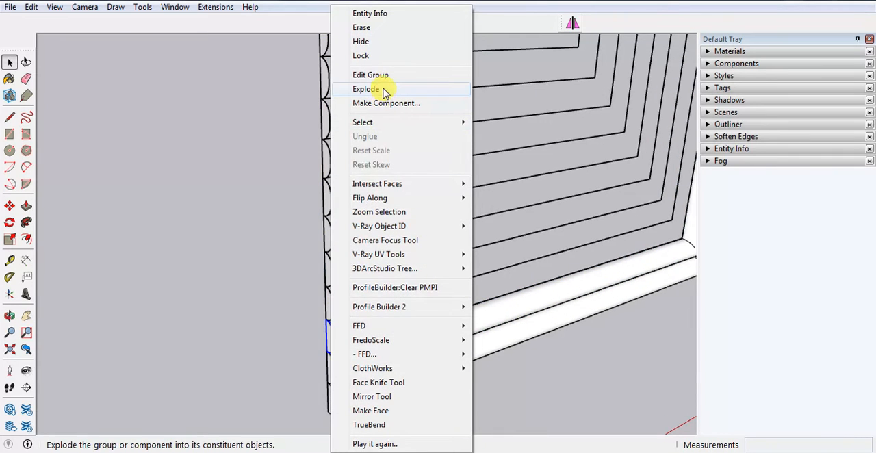
pyautogui.click(383, 90)
pyautogui.click(398, 299)
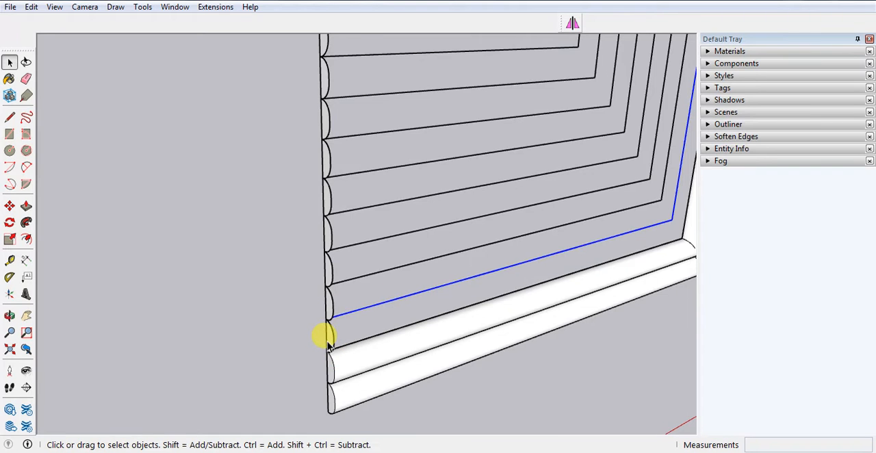
pyautogui.scroll(2, 327, 346)
pyautogui.click(26, 222)
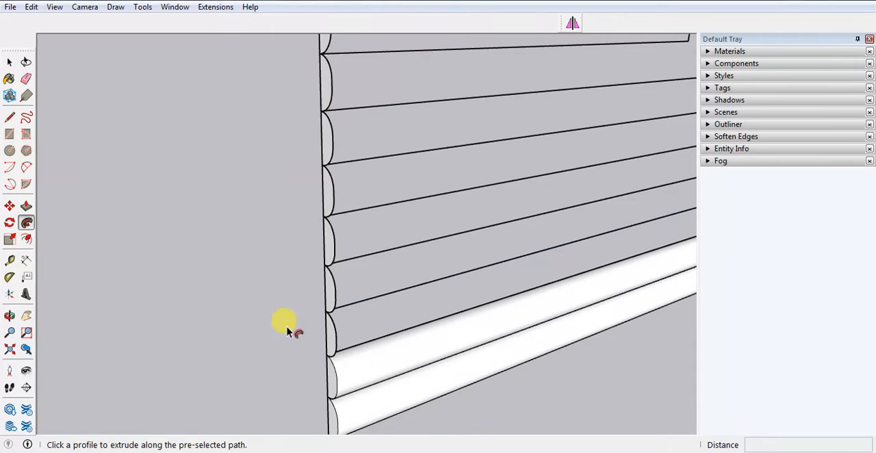
pyautogui.click(328, 340)
# Select all connected geometry of the third swept moulding and make it a group.
pyautogui.scroll(-2, 277, 366)
pyautogui.press('space')
pyautogui.click(333, 345)
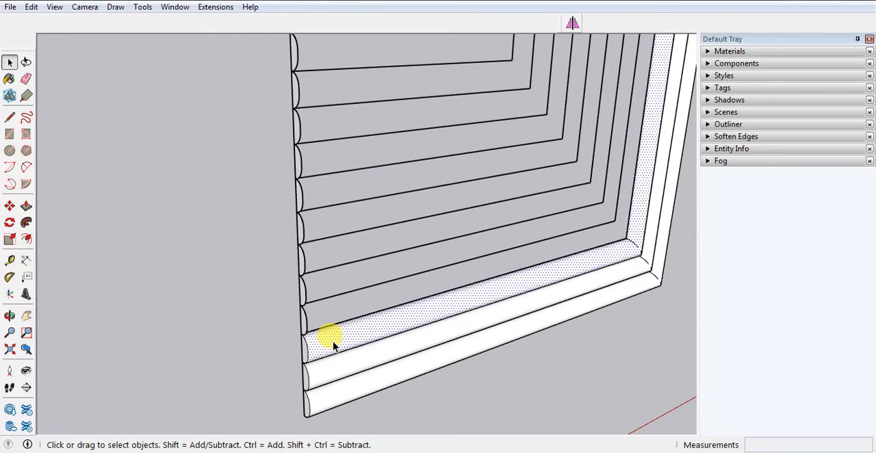
pyautogui.doubleClick(334, 345)
pyautogui.hotkey('ctrl', 'g')
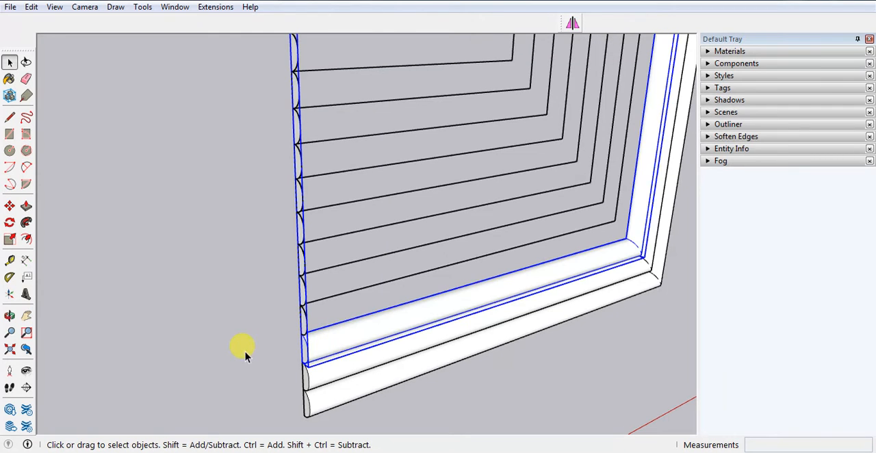
pyautogui.click(244, 355)
# Explode the fourth profile group from the bottom and sweep its face along the fourth groove path with Follow Me.
pyautogui.scroll(4, 366, 322)
pyautogui.rightClick(272, 320)
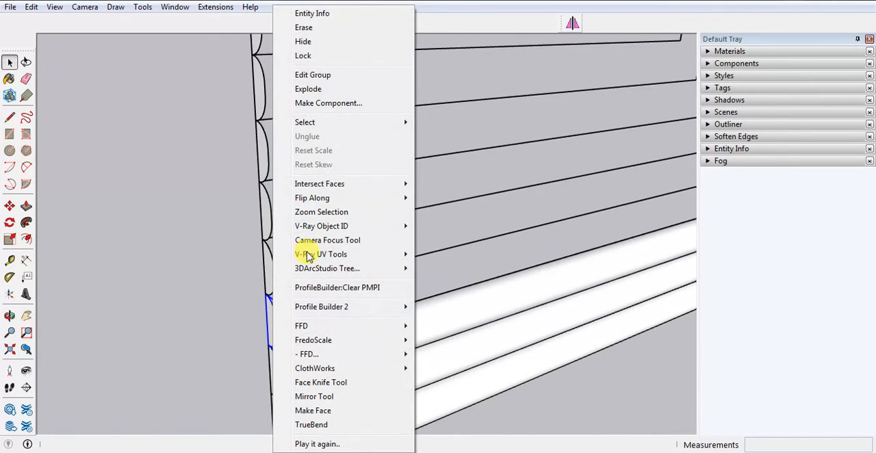
pyautogui.click(307, 91)
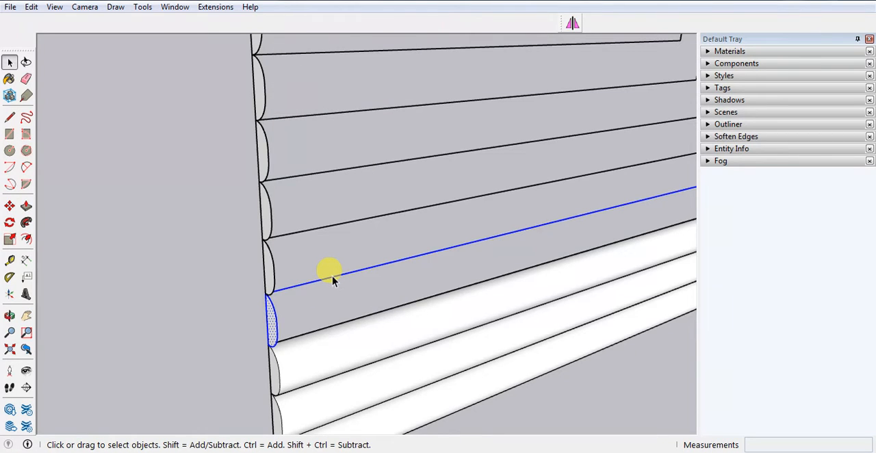
pyautogui.keyDown('shift'); pyautogui.moveTo(274, 359); pyautogui.dragTo(300, 391); pyautogui.keyUp('shift')
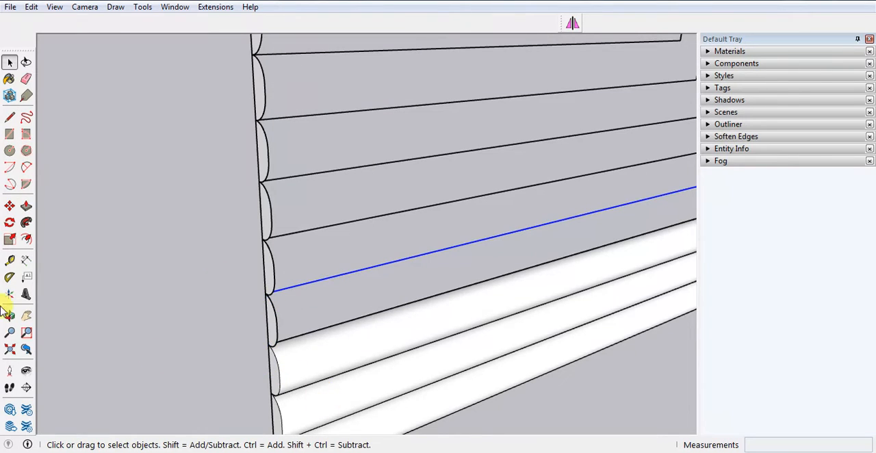
pyautogui.click(28, 227)
pyautogui.click(274, 323)
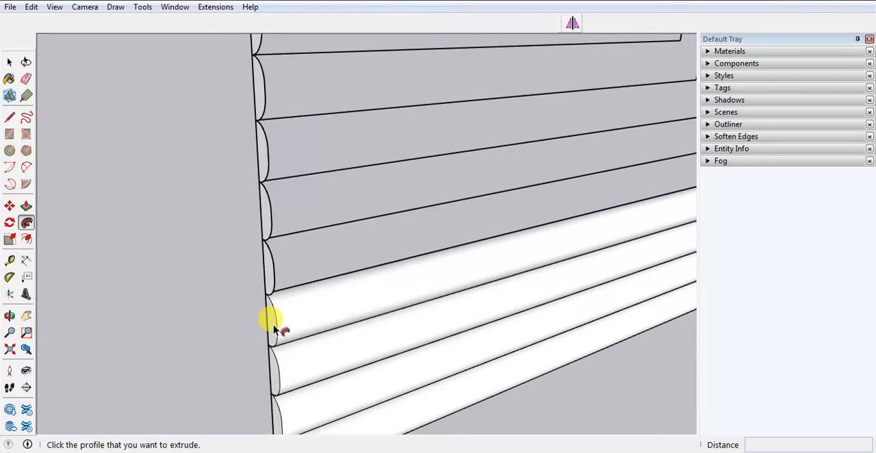
# Select all connected geometry of the fourth swept moulding and make it a group.
pyautogui.press('space')
pyautogui.click(296, 313)
pyautogui.doubleClick(296, 314)
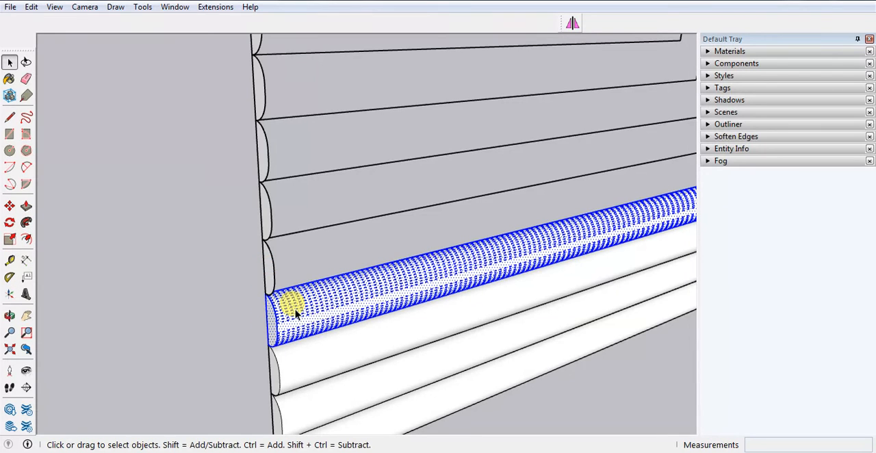
pyautogui.click(196, 315)
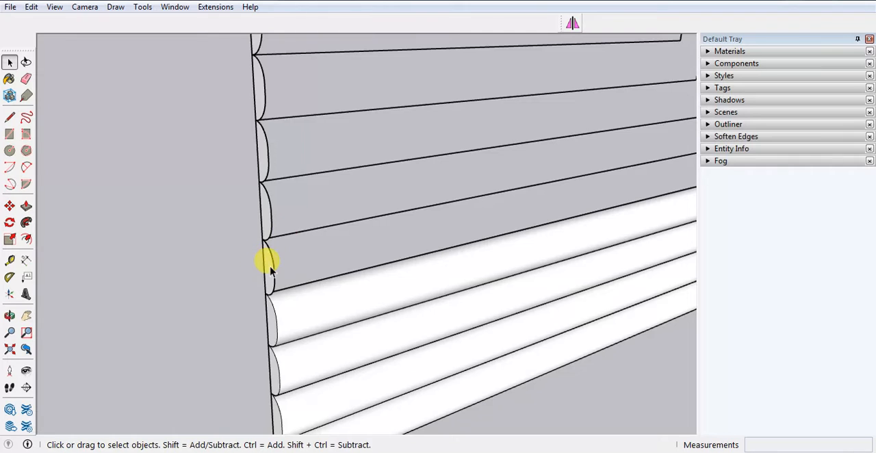
# Explode the fifth profile group from the bottom and sweep its face along the fifth groove path with Follow Me.
pyautogui.rightClick(267, 260)
pyautogui.click(316, 96)
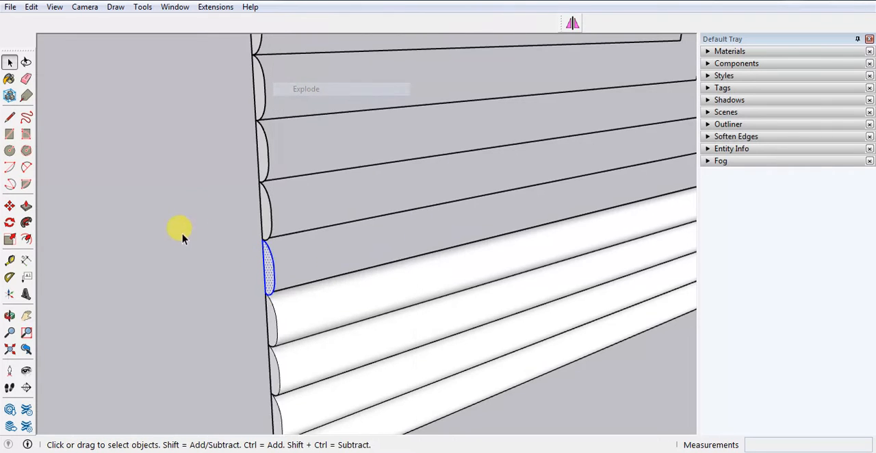
pyautogui.click(328, 228)
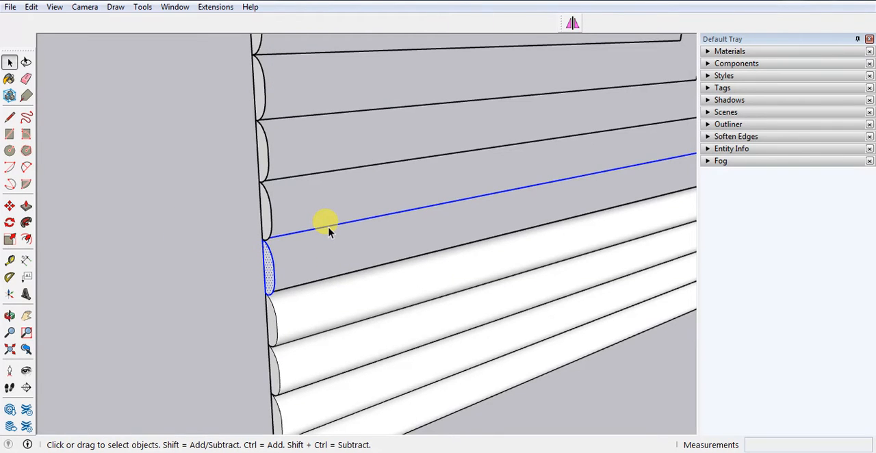
pyautogui.keyDown('shift'); pyautogui.moveTo(235, 224); pyautogui.dragTo(287, 297); pyautogui.keyUp('shift')
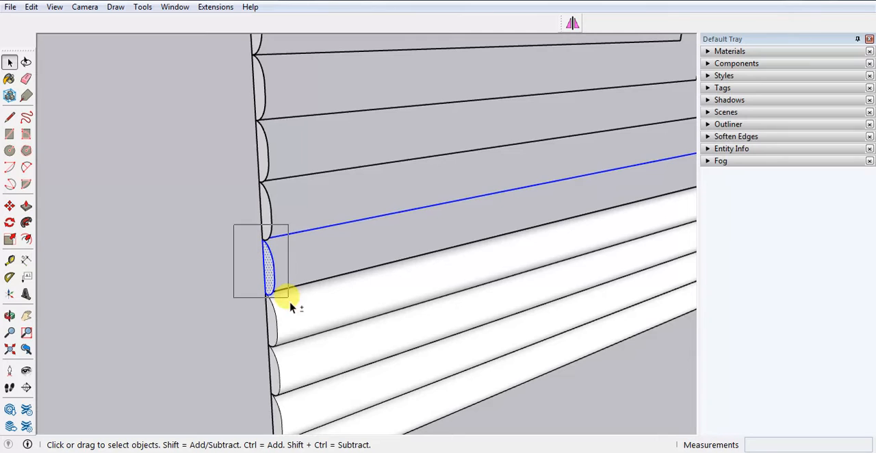
pyautogui.click(26, 222)
pyautogui.click(267, 402)
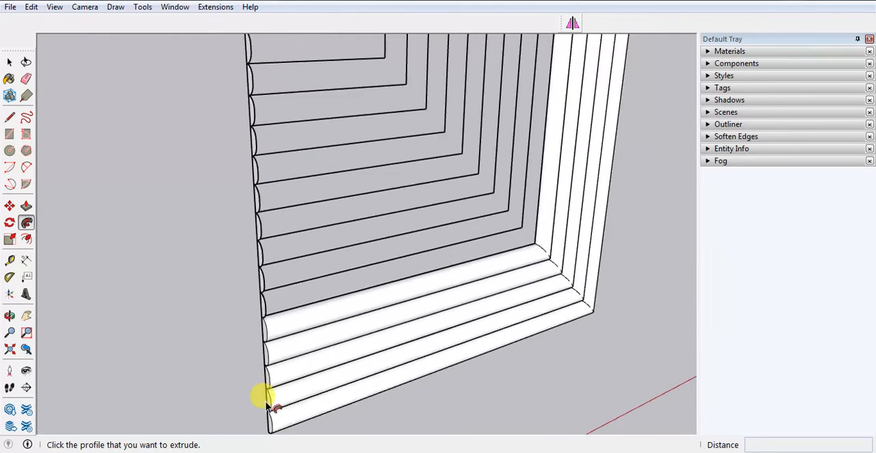
pyautogui.moveTo(267, 402); pyautogui.dragTo(250, 375, button='middle')
pyautogui.press('space')
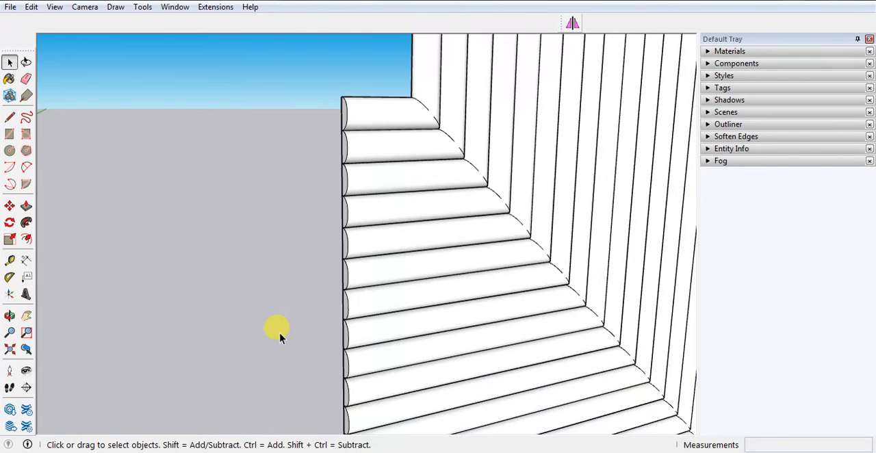
# Examine the swept mouldings from several angles, including their profile ends and corners, and compare them with the reference door image.
pyautogui.scroll(-8, 288, 330)
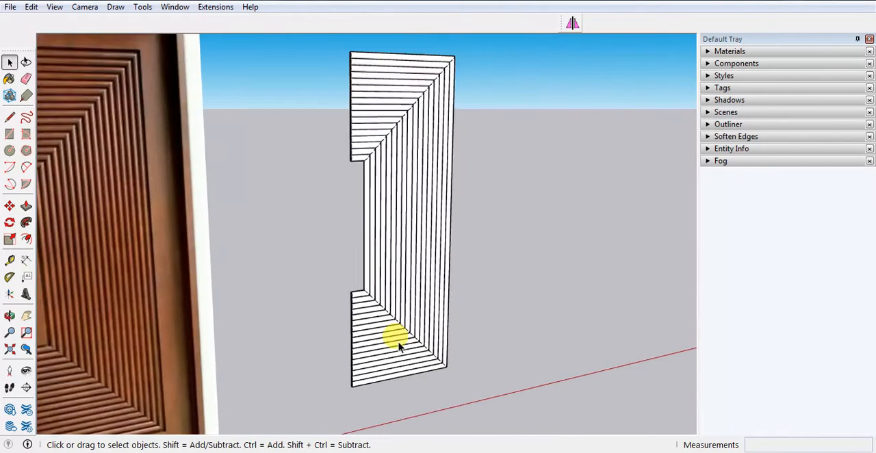
pyautogui.scroll(-3, 399, 347)
pyautogui.scroll(2, 178, 362)
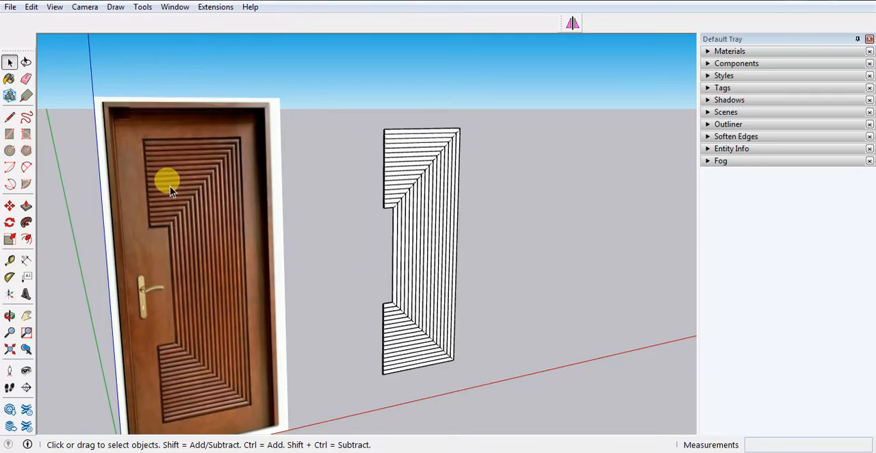
pyautogui.scroll(5, 352, 342)
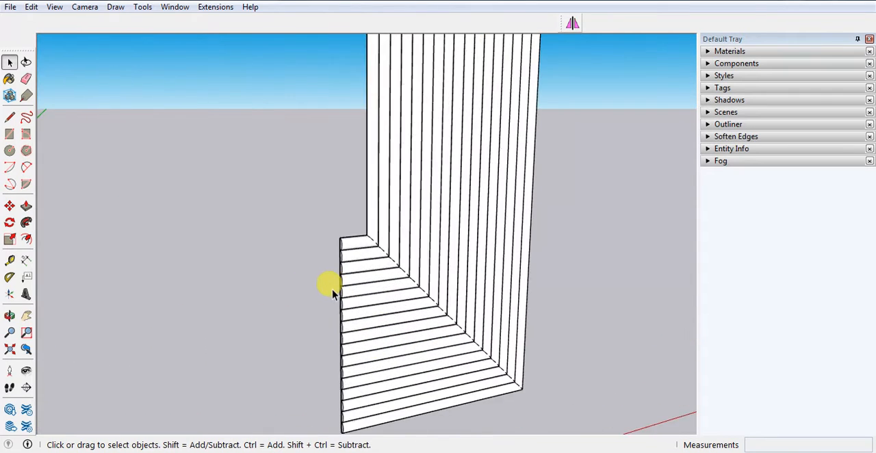
pyautogui.moveTo(333, 267); pyautogui.dragTo(370, 228, button='middle')
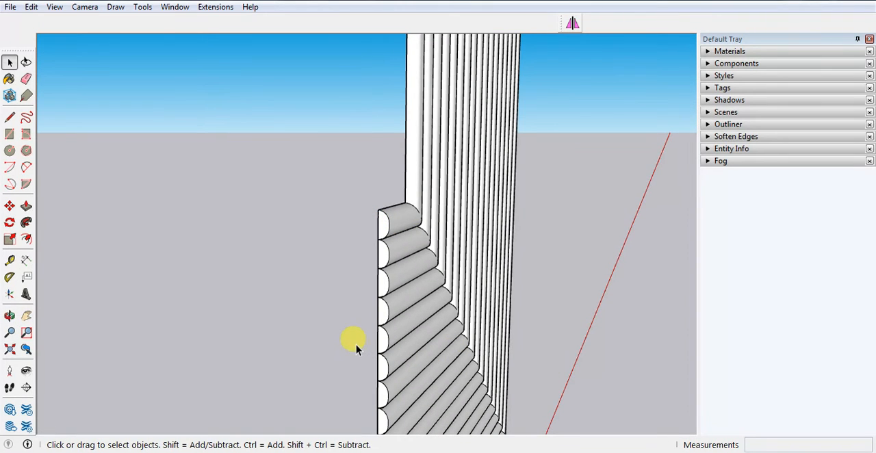
pyautogui.moveTo(356, 349); pyautogui.dragTo(498, 264, button='middle')
pyautogui.scroll(3, 563, 303)
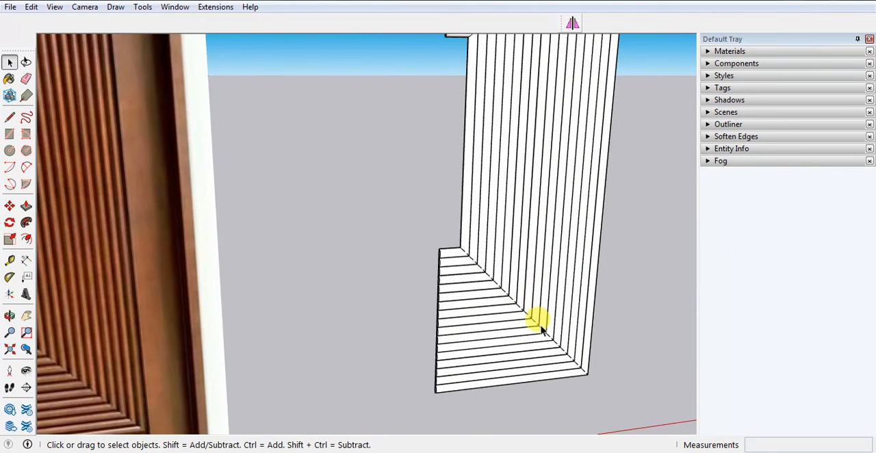
pyautogui.scroll(-3, 541, 327)
pyautogui.moveTo(403, 327); pyautogui.dragTo(588, 193, button='middle')
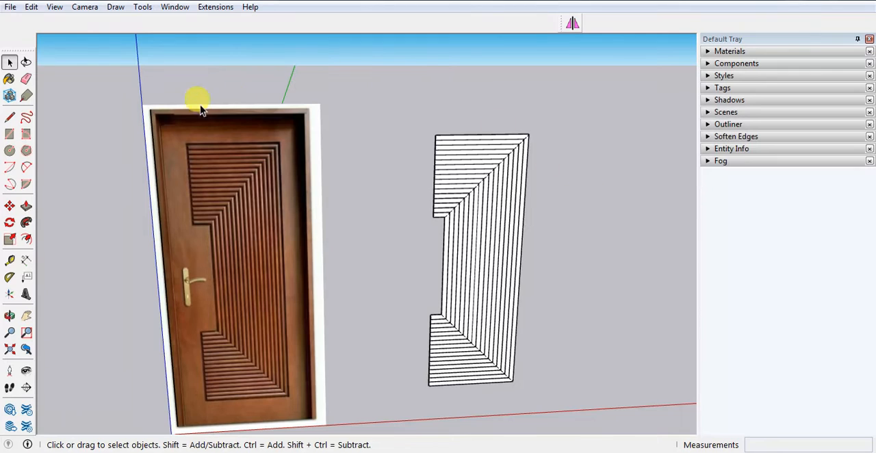
# Unhide all hidden geometry to bring back the door panel around the mouldings.
pyautogui.click(32, 7)
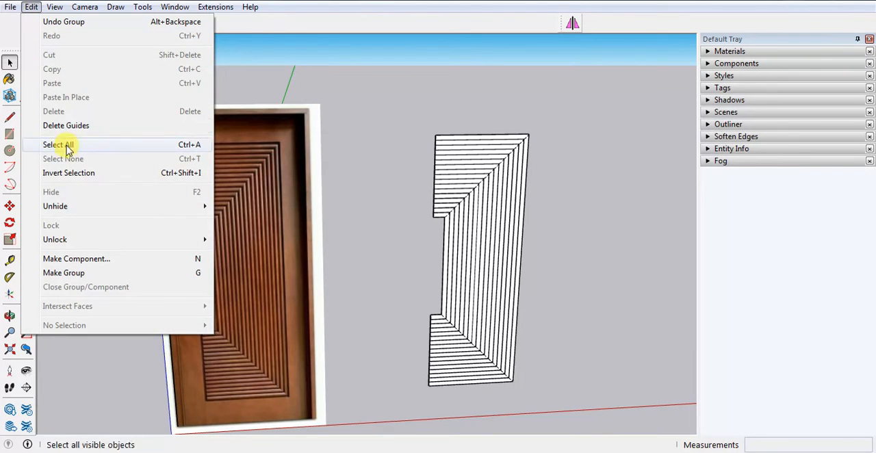
pyautogui.moveTo(192, 206)
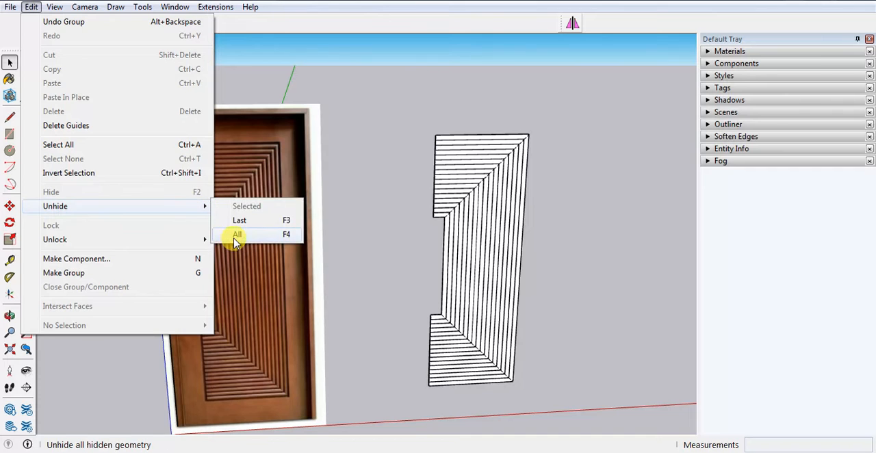
pyautogui.click(236, 237)
pyautogui.scroll(-2, 361, 236)
pyautogui.moveTo(361, 236); pyautogui.dragTo(483, 239, button='middle')
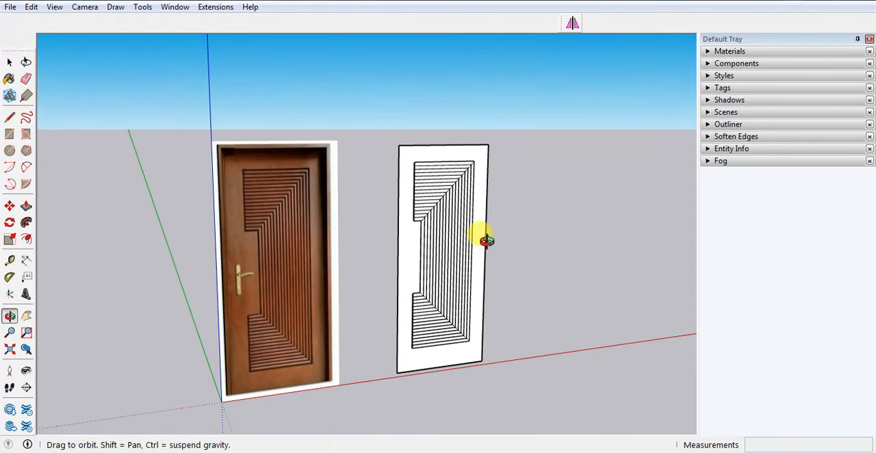
# Compare the edges around the modelled mouldings with the dark groove bordering the moulded area in the reference door image.
pyautogui.scroll(3, 421, 194)
pyautogui.scroll(2, 384, 156)
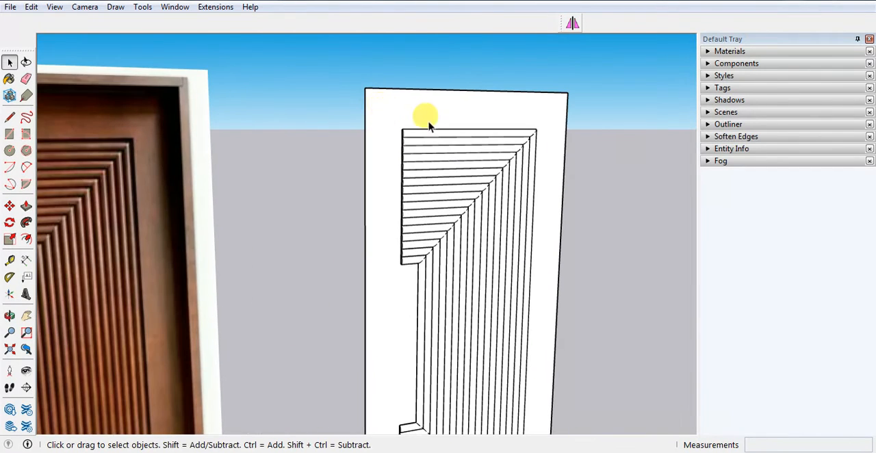
pyautogui.scroll(-4, 437, 130)
pyautogui.scroll(1, 248, 214)
pyautogui.scroll(3, 249, 217)
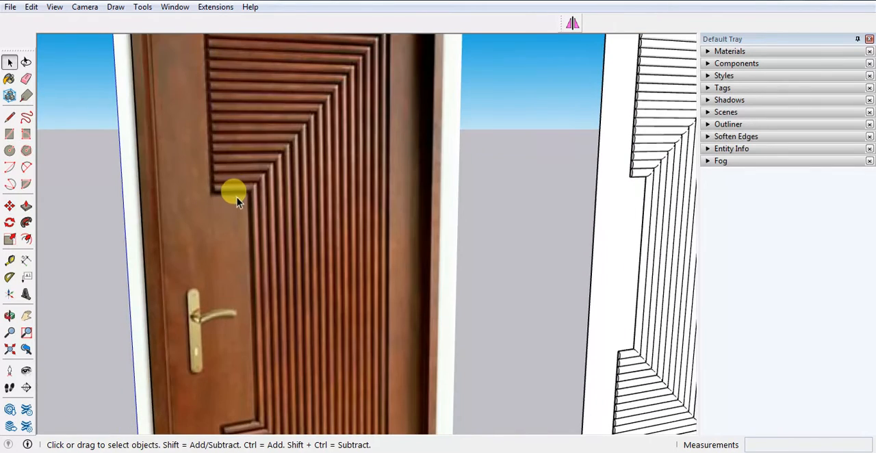
pyautogui.scroll(-4, 214, 199)
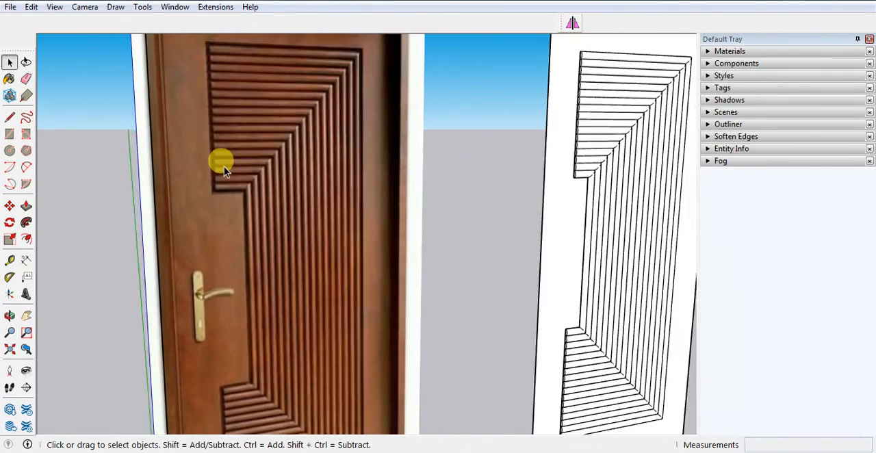
pyautogui.scroll(4, 206, 63)
pyautogui.scroll(2, 219, 86)
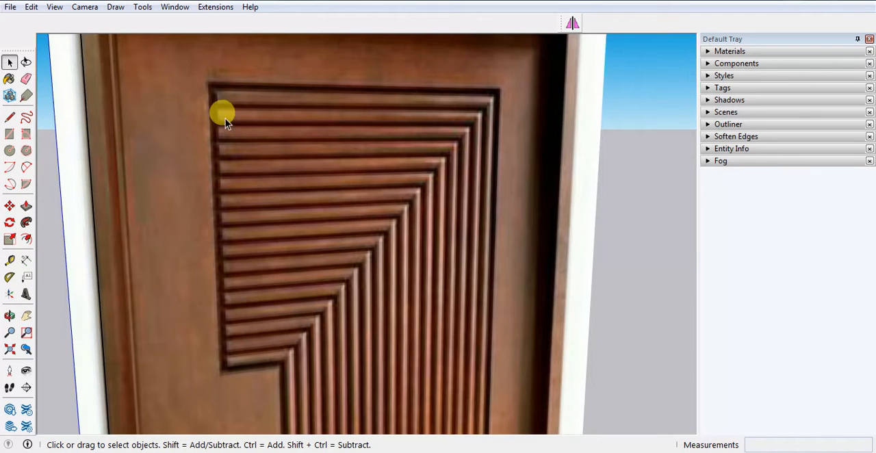
# Compare the grooved area of the reference door with the modelled panel at full height and from an angle.
pyautogui.scroll(-2, 212, 110)
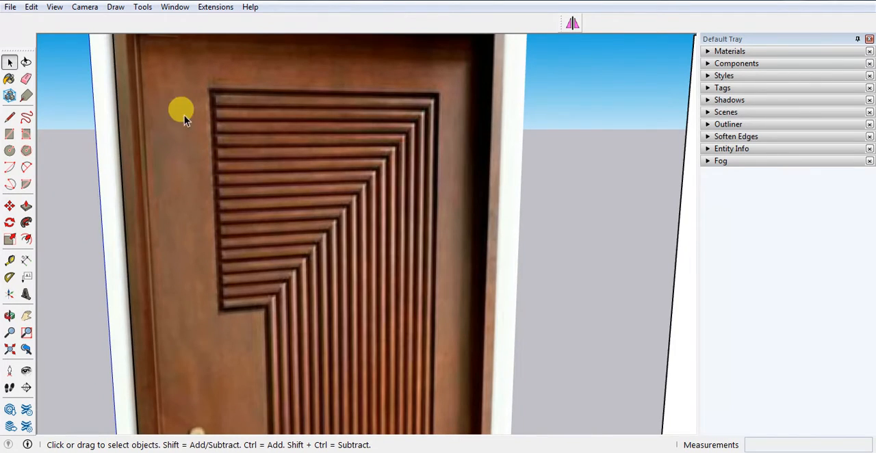
pyautogui.scroll(-3, 219, 210)
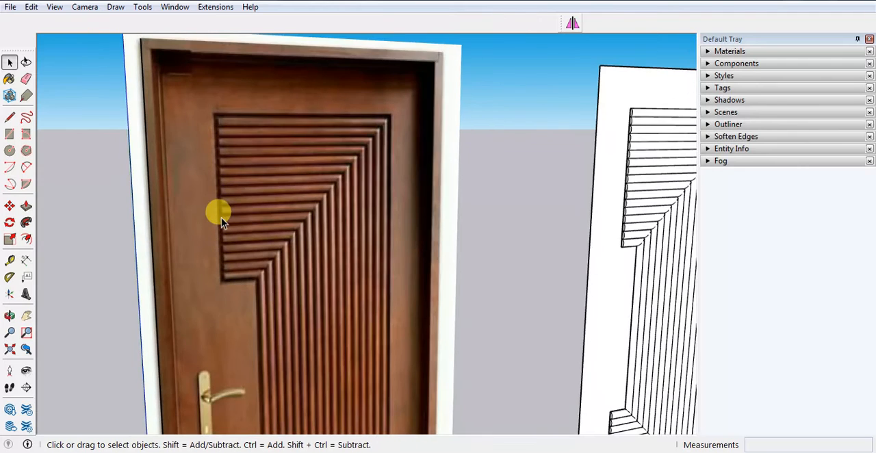
pyautogui.scroll(5, 219, 206)
pyautogui.scroll(-4, 219, 207)
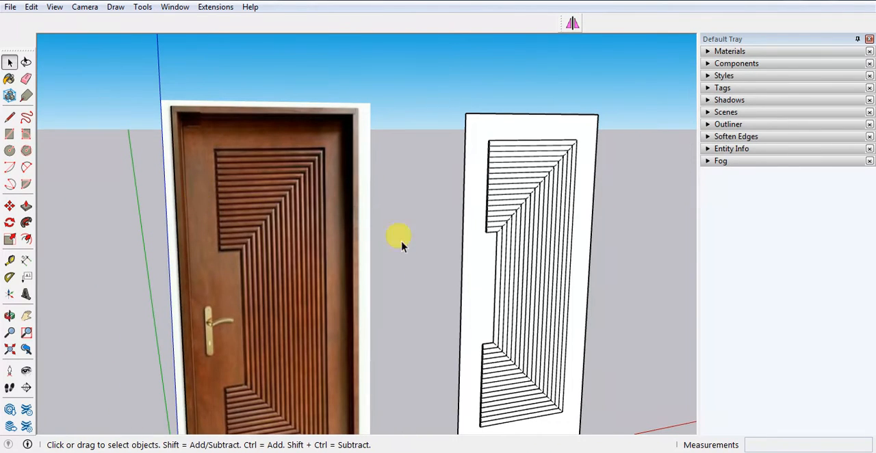
pyautogui.scroll(3, 402, 245)
pyautogui.scroll(-3, 469, 228)
pyautogui.moveTo(420, 180)
pyautogui.mouseDown(button='middle')
pyautogui.moveTo(397, 150)
pyautogui.moveTo(345, 125)
pyautogui.mouseUp(button='middle')
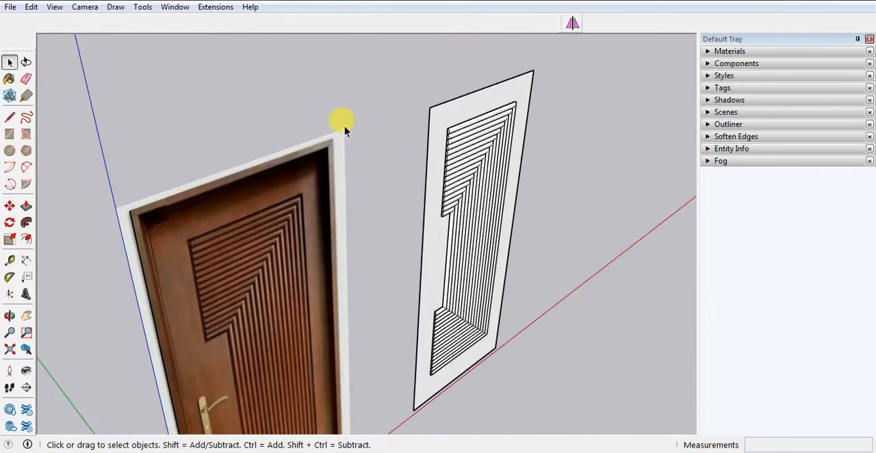
# Open the door panel group and extrude its face 2 inches with Push/Pull to give the door its thickness.
pyautogui.scroll(5, 438, 121)
pyautogui.doubleClick(482, 115)
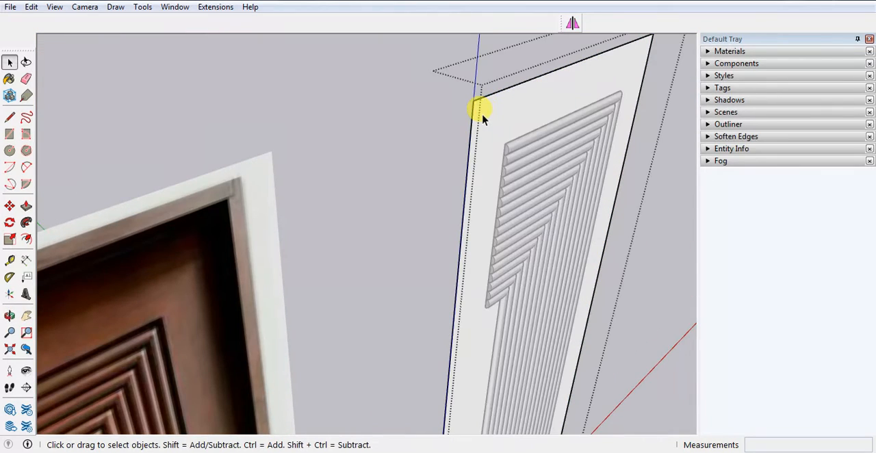
pyautogui.press('p')
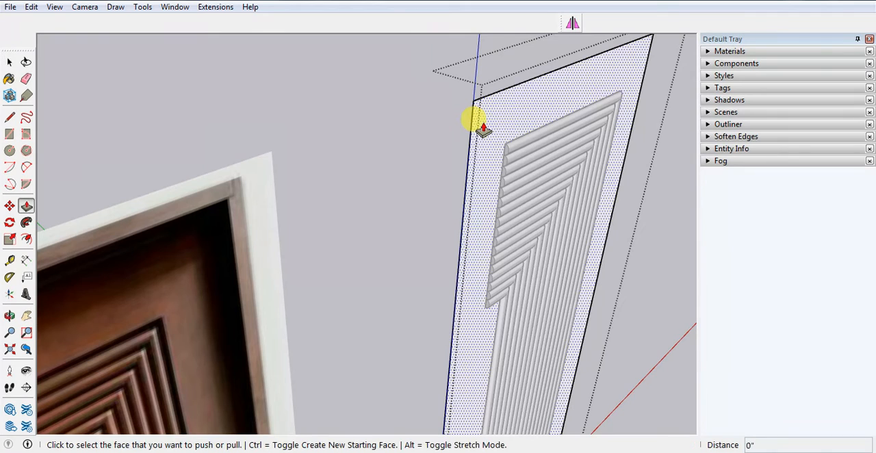
pyautogui.click(481, 128)
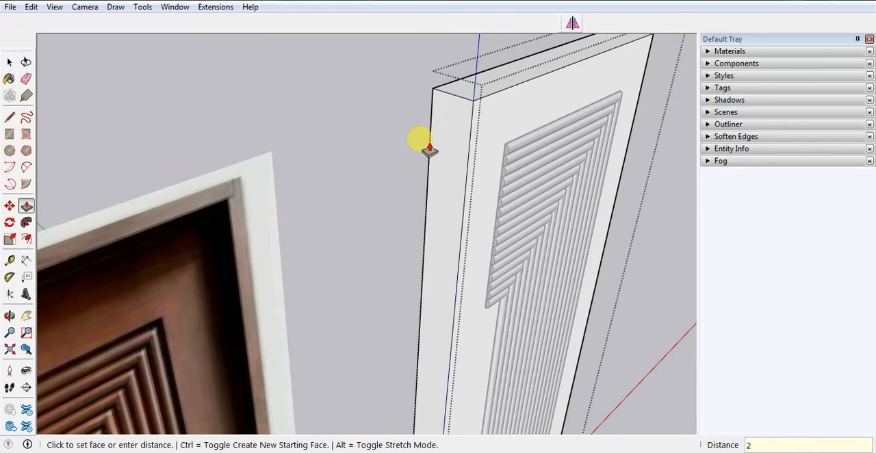
pyautogui.write('2')
pyautogui.press('Return')
pyautogui.press('space')
pyautogui.scroll(-5, 476, 187)
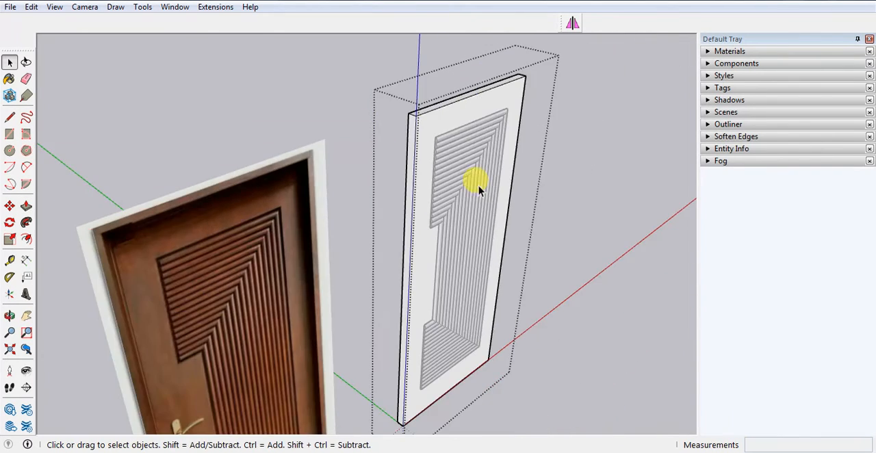
# Select the stepped outline group surrounding the mouldings and explode it.
pyautogui.moveTo(600, 180); pyautogui.dragTo(526, 176, button='middle')
pyautogui.scroll(-3, 445, 185)
pyautogui.scroll(4, 431, 225)
pyautogui.scroll(-3, 416, 228)
pyautogui.moveTo(409, 199)
pyautogui.mouseDown(button='middle')
pyautogui.moveTo(431, 253)
pyautogui.moveTo(414, 237)
pyautogui.moveTo(411, 190)
pyautogui.mouseUp(button='middle')
pyautogui.scroll(2, 402, 155)
pyautogui.scroll(3, 402, 155)
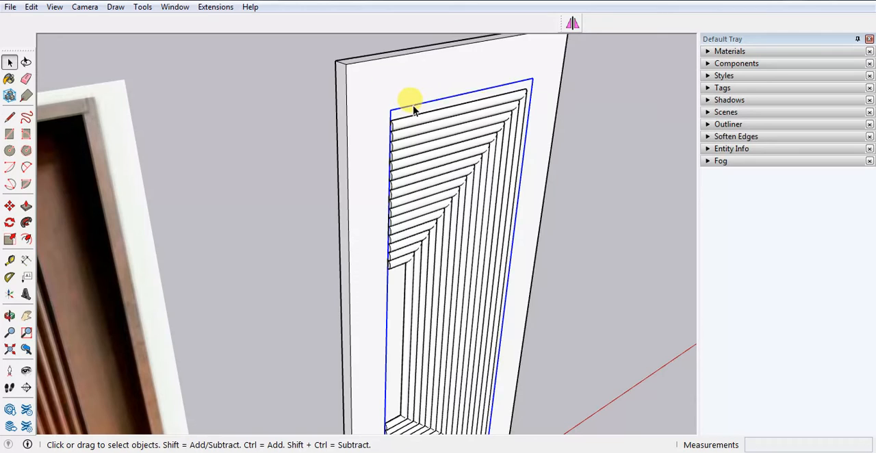
pyautogui.moveTo(410, 98); pyautogui.dragTo(436, 114, button='middle')
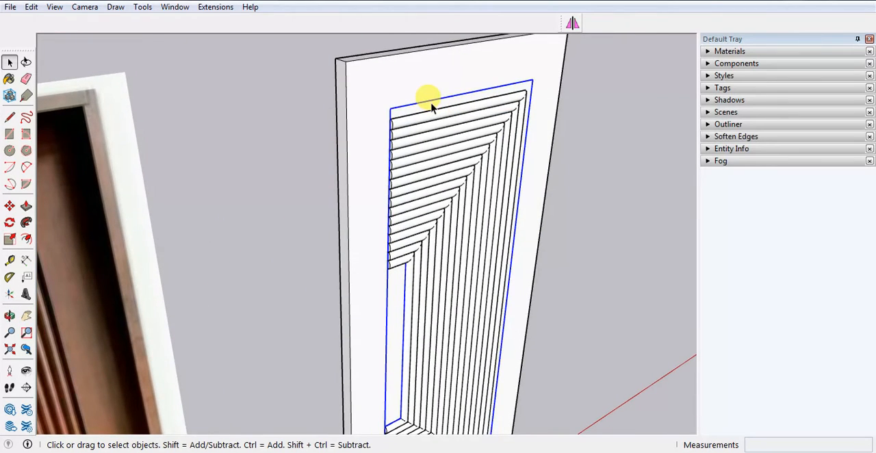
pyautogui.rightClick(431, 103)
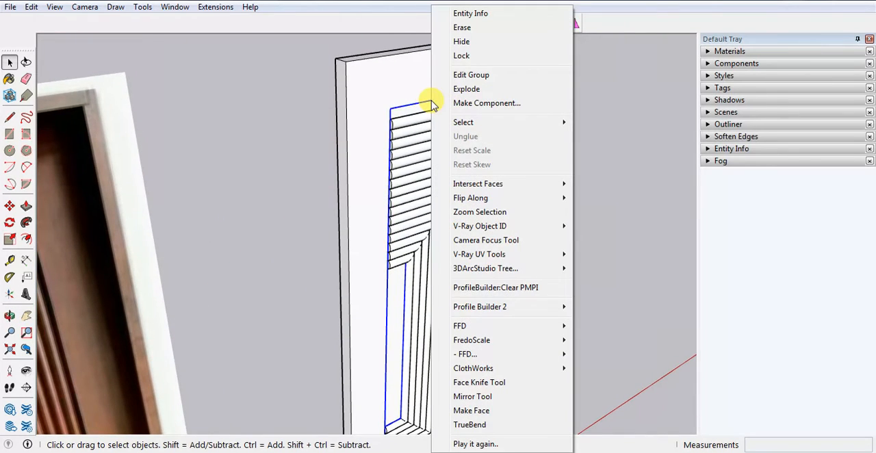
pyautogui.click(468, 92)
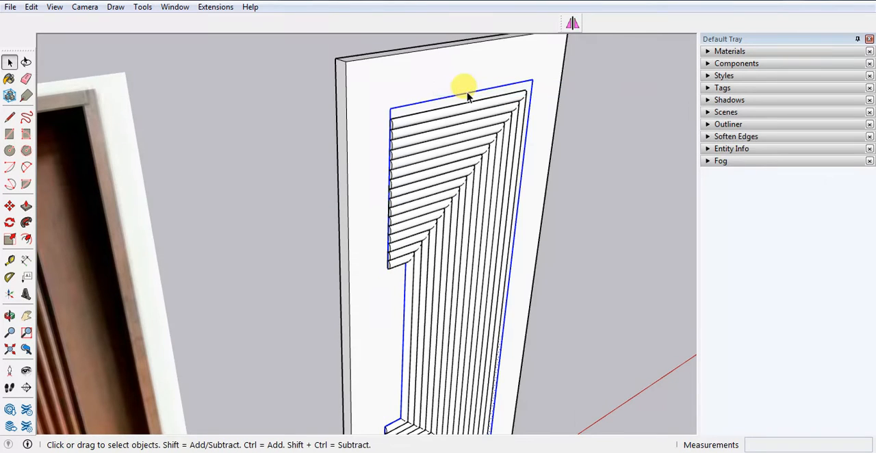
# Cut the stepped outline face around the mouldings and paste it in place inside the door panel group.
pyautogui.click(432, 89)
pyautogui.click(423, 107)
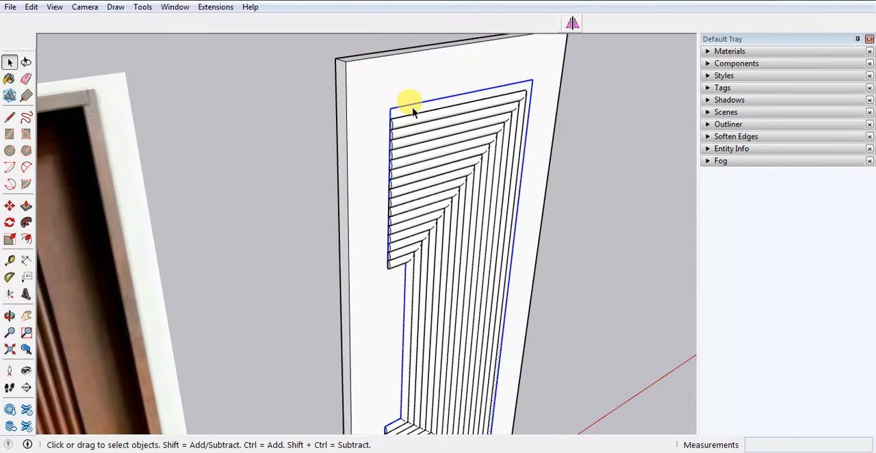
pyautogui.press('Delete')
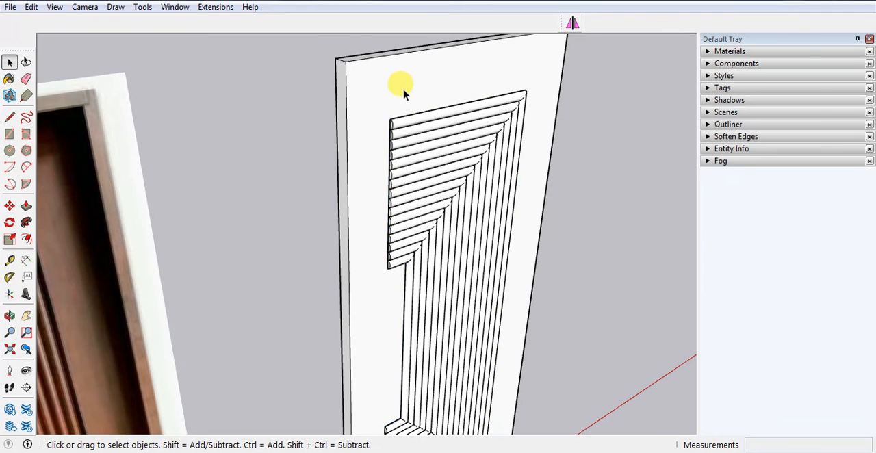
pyautogui.click(401, 84)
pyautogui.click(32, 8)
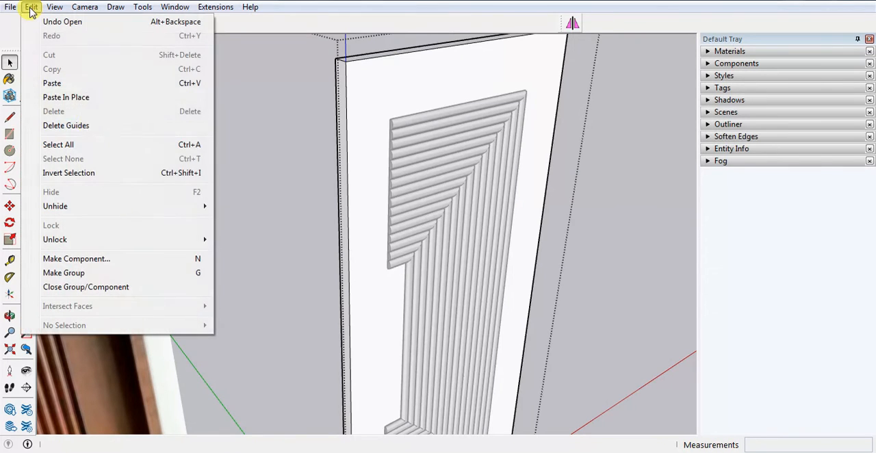
pyautogui.click(79, 98)
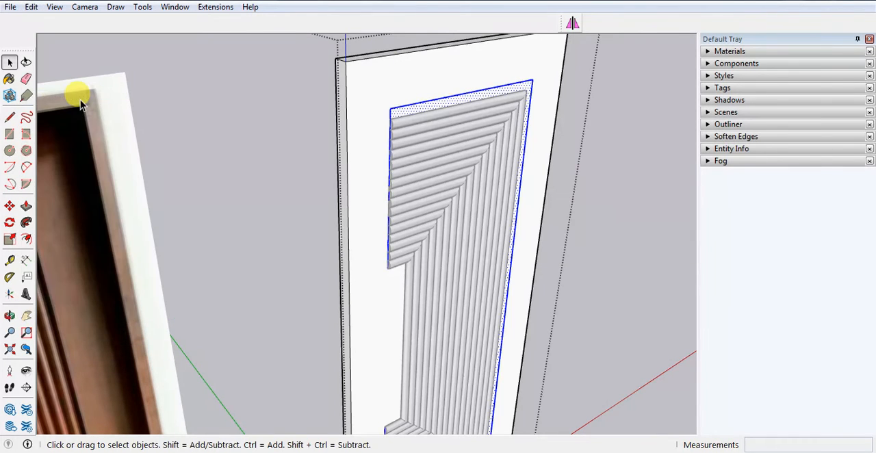
# Offset the pasted stepped outline outward by 0.5 inches on the door panel face.
pyautogui.moveTo(549, 151); pyautogui.dragTo(537, 185, button='middle')
pyautogui.scroll(-3, 533, 205)
pyautogui.scroll(10, 503, 339)
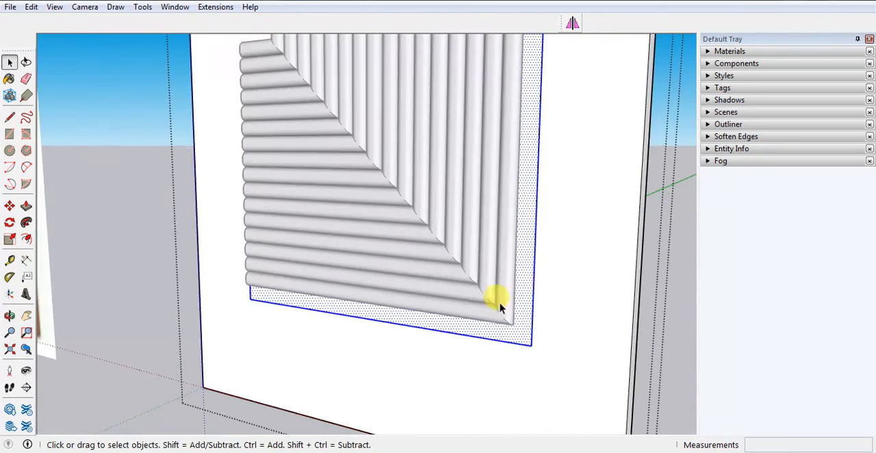
pyautogui.moveTo(500, 308); pyautogui.dragTo(319, 335, button='middle')
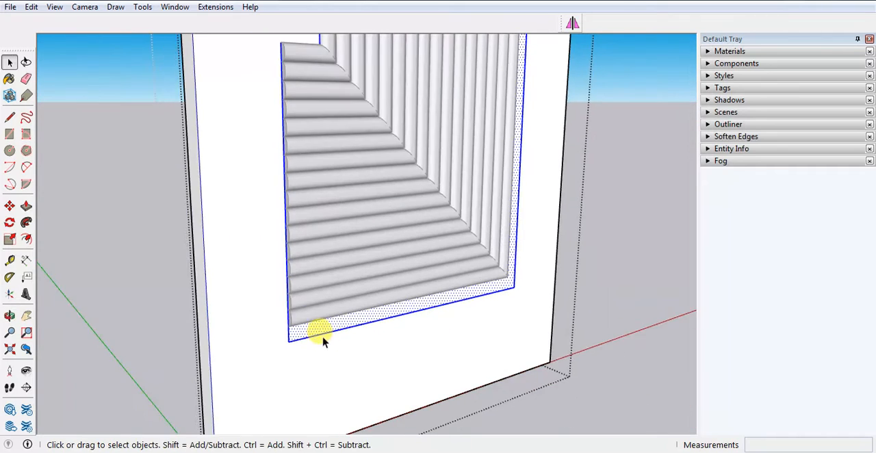
pyautogui.scroll(2, 290, 349)
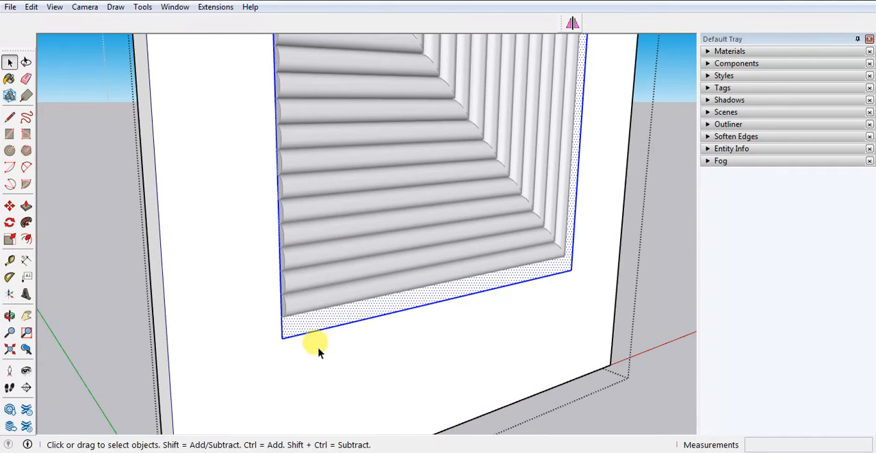
pyautogui.click(26, 239)
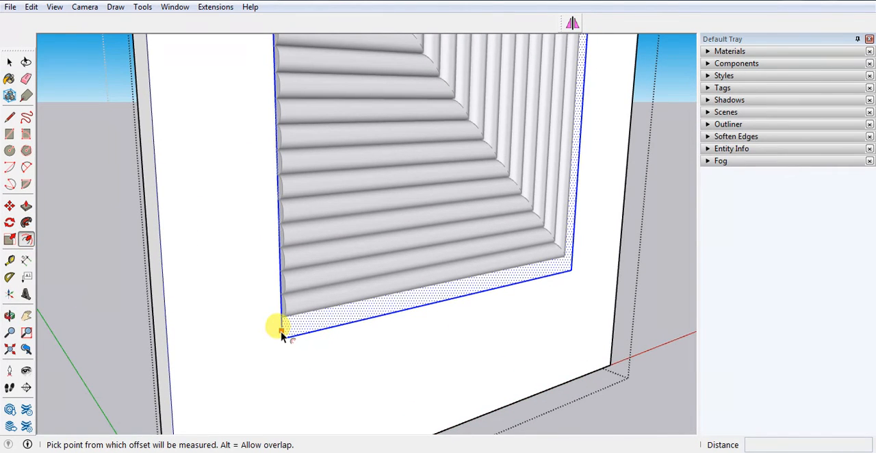
pyautogui.click(281, 335)
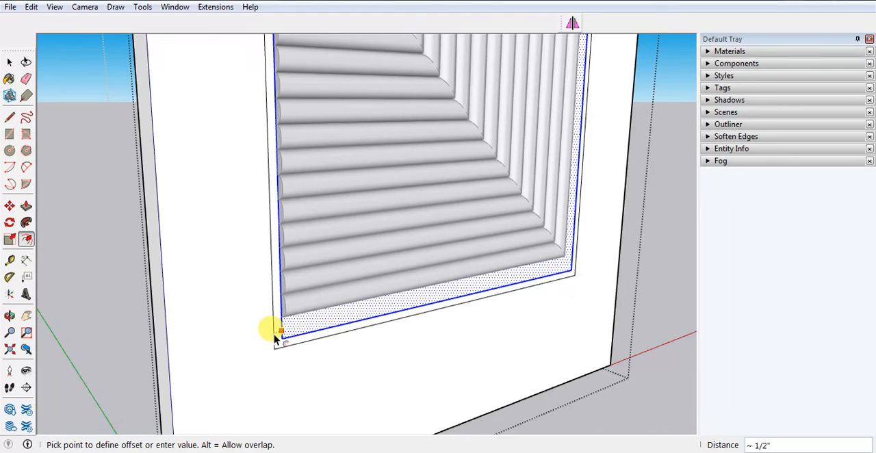
pyautogui.click(275, 338)
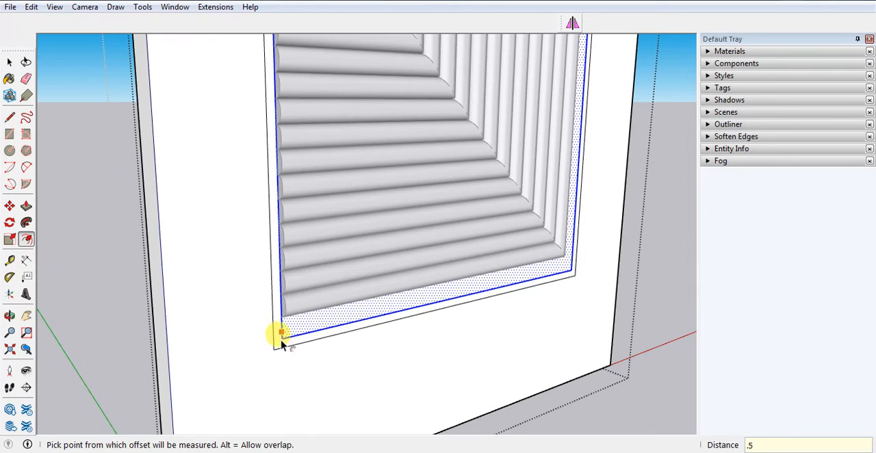
pyautogui.press('space')
pyautogui.scroll(1, 282, 343)
# Extrude the panel face surrounding the offset outline outward by 0.5 inches with Push/Pull.
pyautogui.click(274, 344)
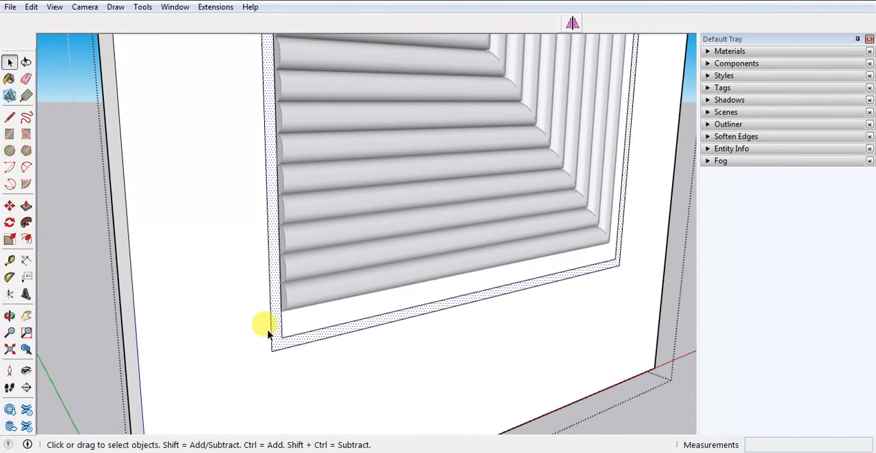
pyautogui.scroll(2, 268, 333)
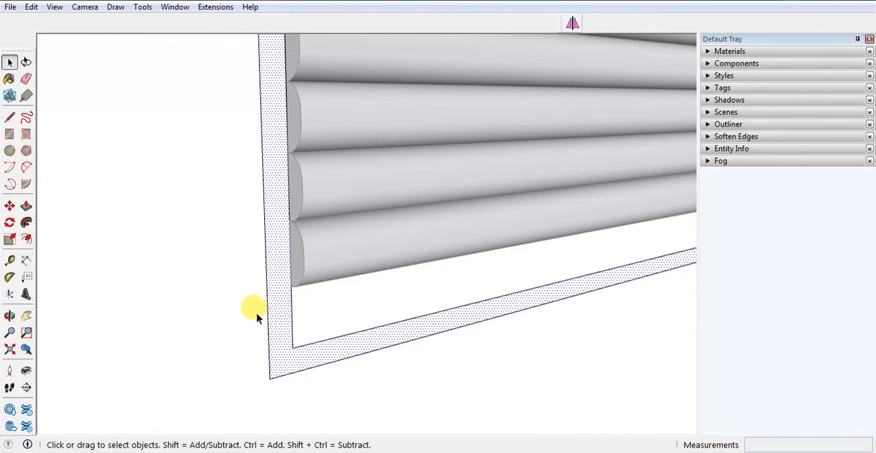
pyautogui.scroll(-1, 287, 299)
pyautogui.scroll(-2, 180, 299)
pyautogui.scroll(-2, 252, 348)
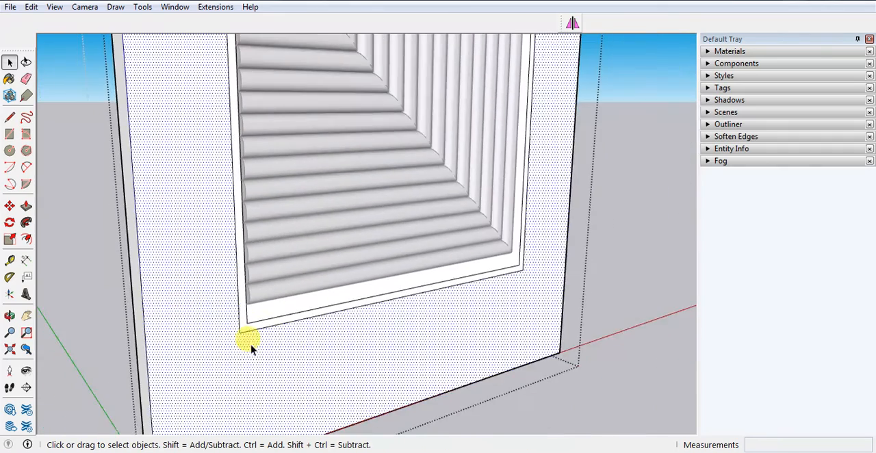
pyautogui.scroll(1, 231, 339)
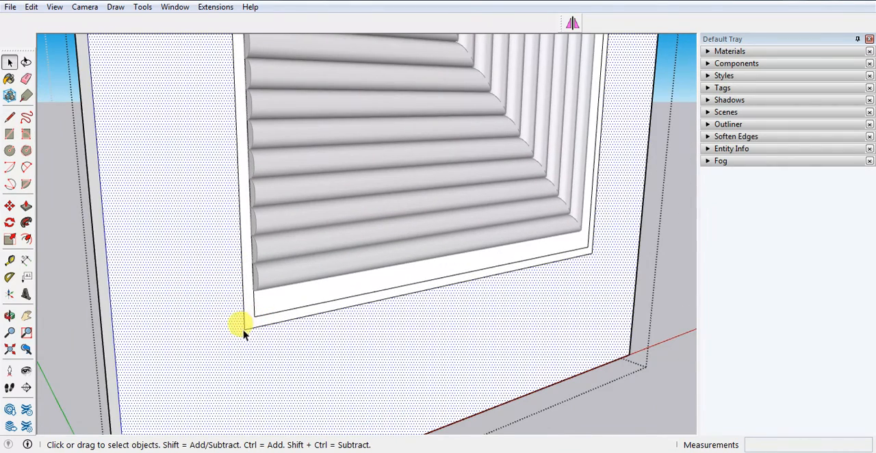
pyautogui.press('p')
pyautogui.click(219, 333)
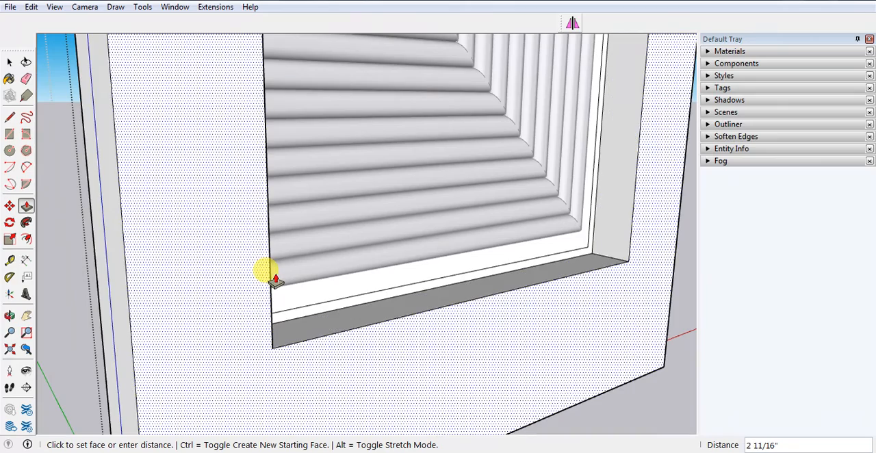
pyautogui.write('.5')
pyautogui.press('Return')
pyautogui.scroll(1, 275, 280)
pyautogui.scroll(-2, 275, 280)
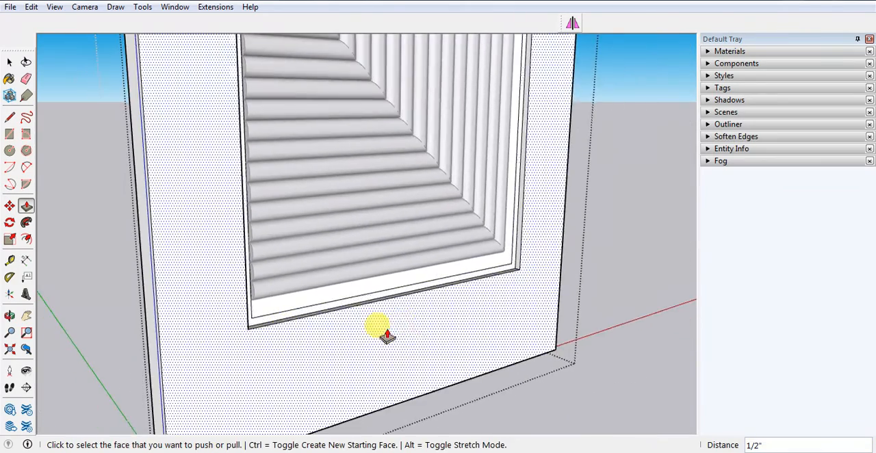
# Finish editing the door panel group and unhide all hidden geometry.
pyautogui.moveTo(387, 336); pyautogui.dragTo(223, 320, button='middle')
pyautogui.press('space')
pyautogui.scroll(-3, 277, 278)
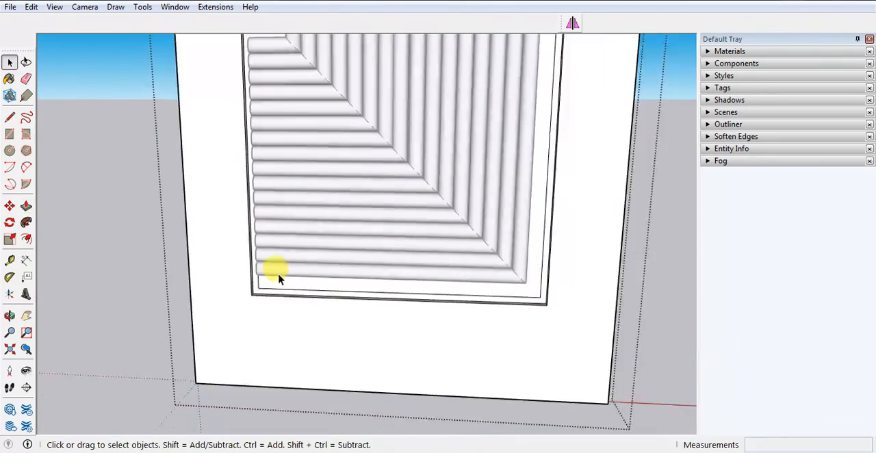
pyautogui.click(98, 285)
pyautogui.click(39, 12)
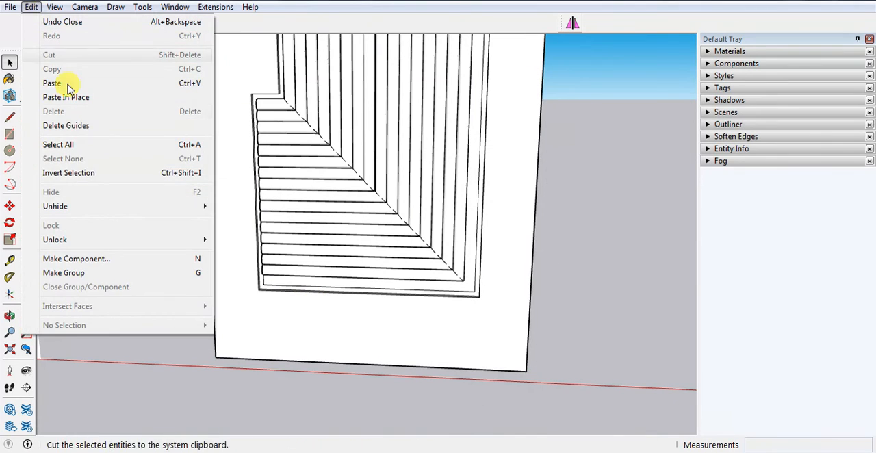
pyautogui.moveTo(96, 207)
pyautogui.click(243, 236)
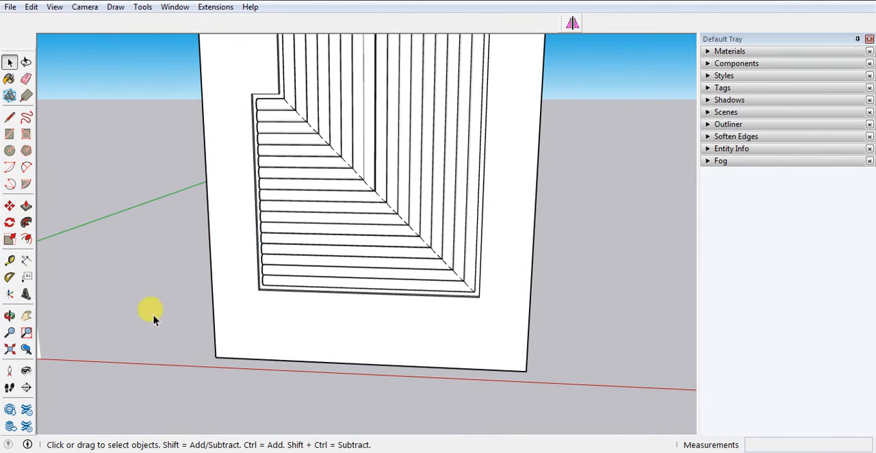
# Examine the recessed border around the mouldings up close and compare the whole modelled door with the reference image.
pyautogui.scroll(-5, 411, 348)
pyautogui.moveTo(331, 178); pyautogui.dragTo(362, 172, button='middle')
pyautogui.scroll(6, 353, 96)
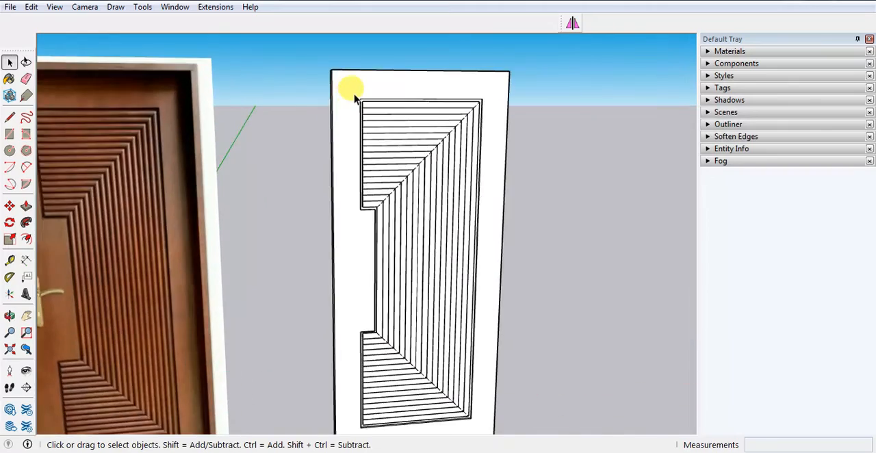
pyautogui.moveTo(362, 107); pyautogui.dragTo(413, 129, button='middle')
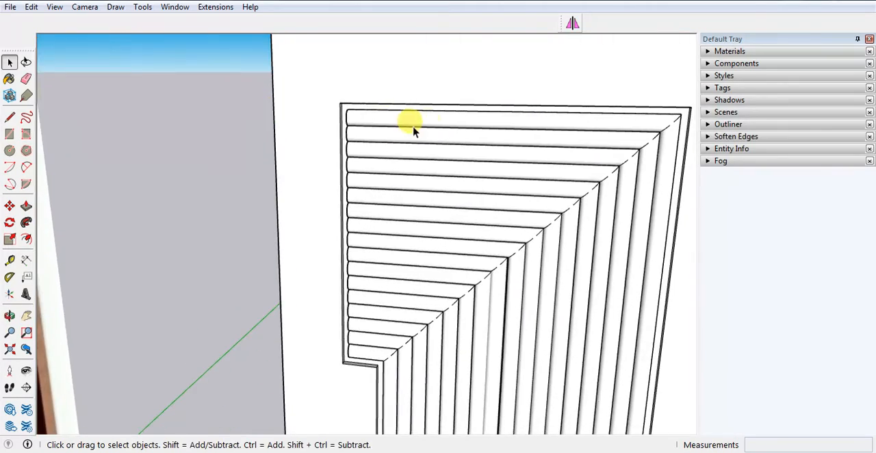
pyautogui.scroll(-5, 479, 127)
pyautogui.scroll(-2, 485, 264)
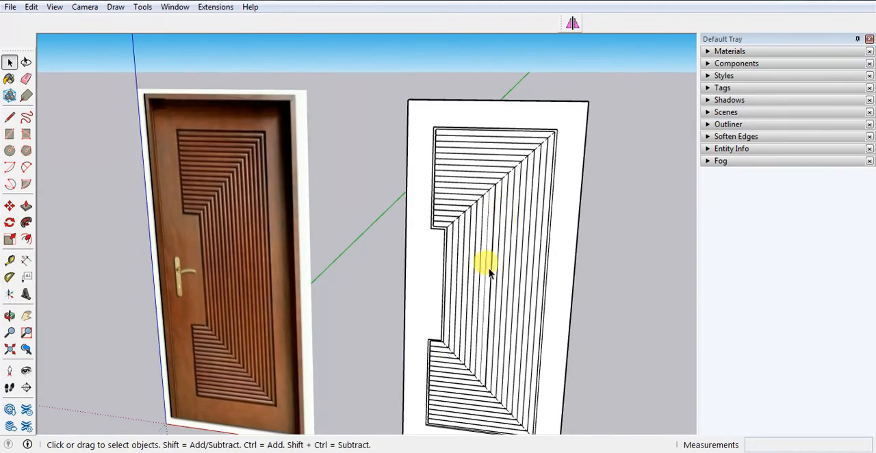
pyautogui.moveTo(485, 264); pyautogui.dragTo(424, 264, button='middle')
pyautogui.scroll(-3, 424, 264)
pyautogui.scroll(3, 249, 297)
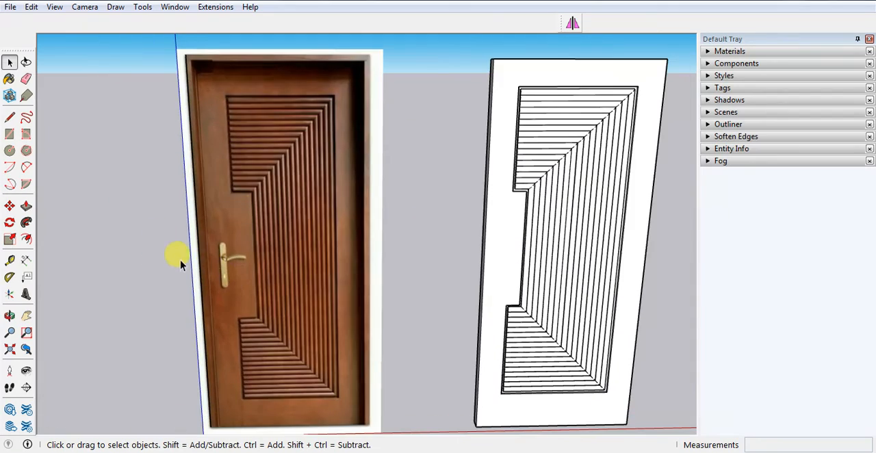
# Select the whole modelled door, panel and mouldings together, and bring up the Wood material collection.
pyautogui.scroll(-1, 510, 259)
pyautogui.moveTo(511, 262); pyautogui.dragTo(610, 351, button='middle')
pyautogui.scroll(1, 383, 322)
pyautogui.scroll(-2, 347, 231)
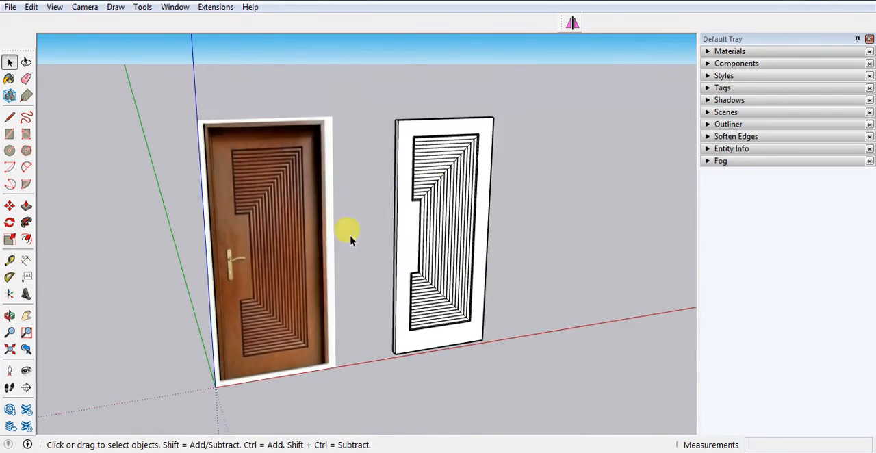
pyautogui.scroll(3, 438, 149)
pyautogui.moveTo(438, 148); pyautogui.dragTo(477, 193, button='middle')
pyautogui.scroll(-2, 327, 103)
pyautogui.moveTo(327, 86); pyautogui.dragTo(521, 392)
pyautogui.click(709, 52)
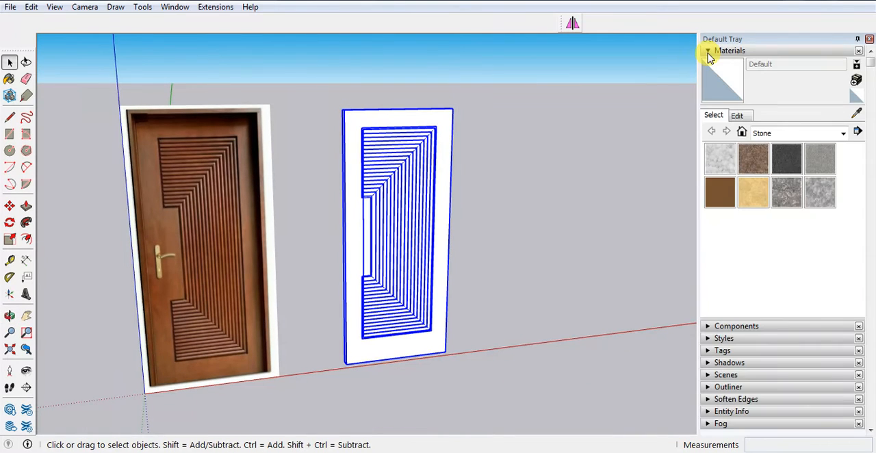
pyautogui.click(763, 132)
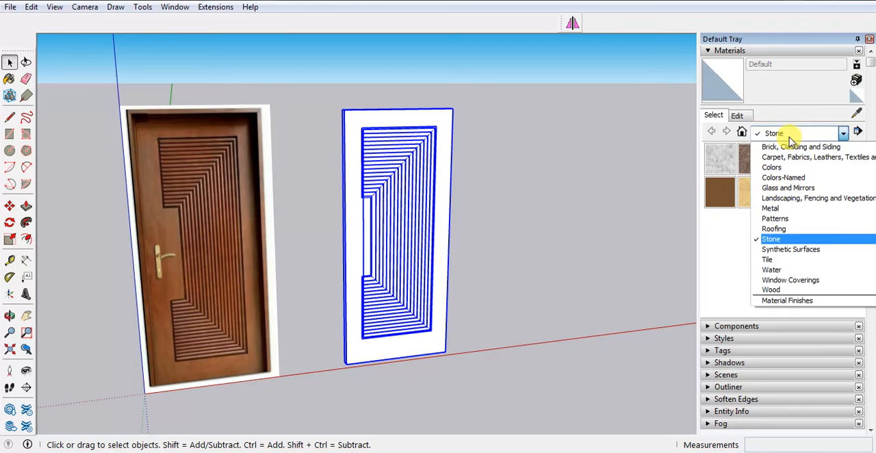
pyautogui.click(790, 292)
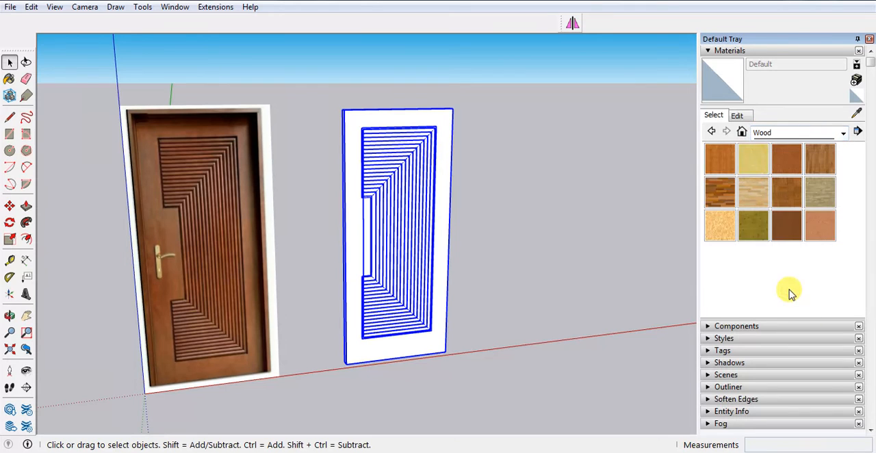
# Paint the selected door panel and mouldings with the Wood Veneer 01 material.
pyautogui.moveTo(793, 232); pyautogui.dragTo(367, 218)
pyautogui.click(786, 226)
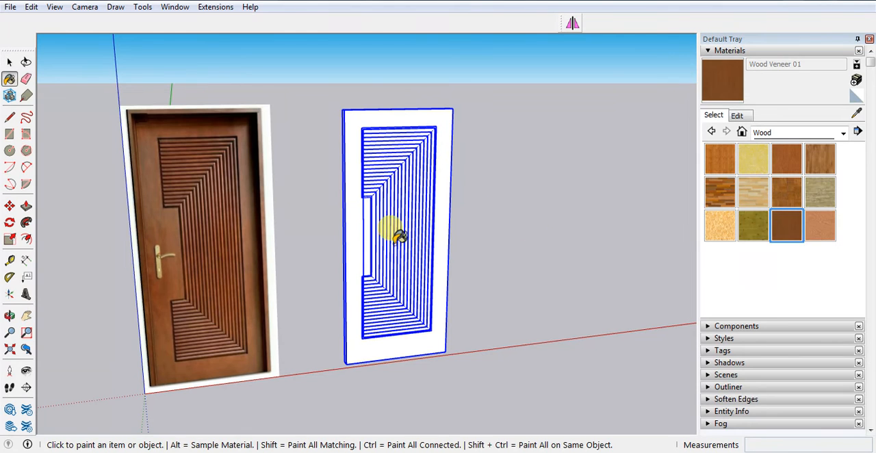
pyautogui.click(424, 227)
pyautogui.press('space')
pyautogui.click(552, 251)
pyautogui.scroll(5, 267, 254)
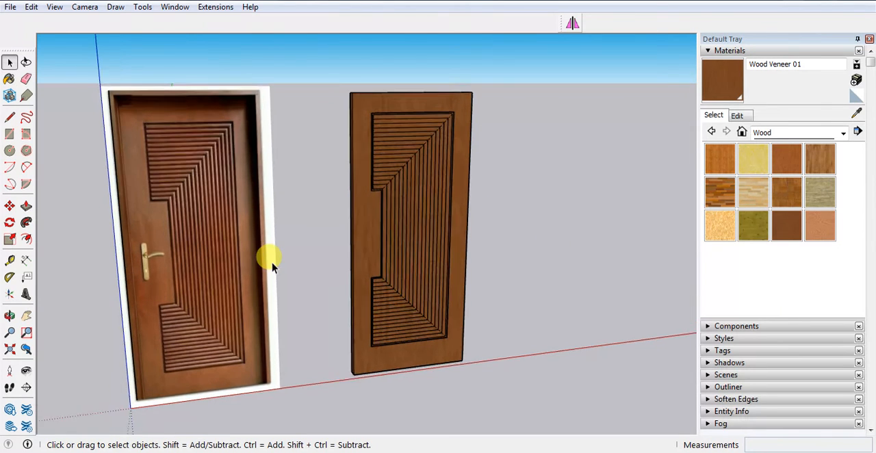
# Examine the veneer finish on the lower mouldings up close, opening individual moulding groups to check their faces.
pyautogui.moveTo(199, 362); pyautogui.dragTo(554, 297, button='middle')
pyautogui.scroll(-2, 486, 350)
pyautogui.scroll(8, 483, 349)
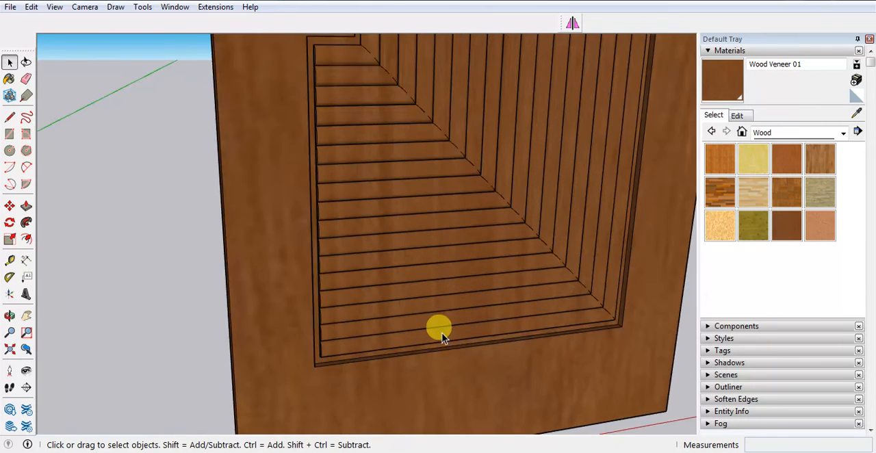
pyautogui.doubleClick(437, 334)
pyautogui.click(437, 333)
pyautogui.press('b')
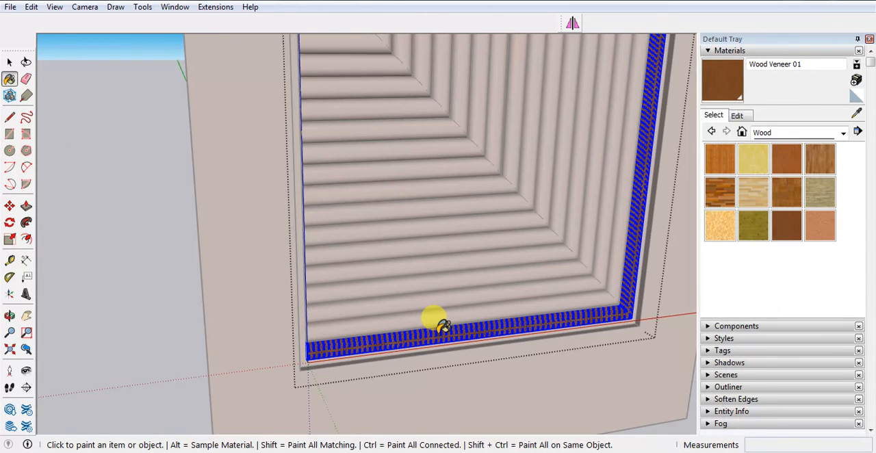
pyautogui.press('space')
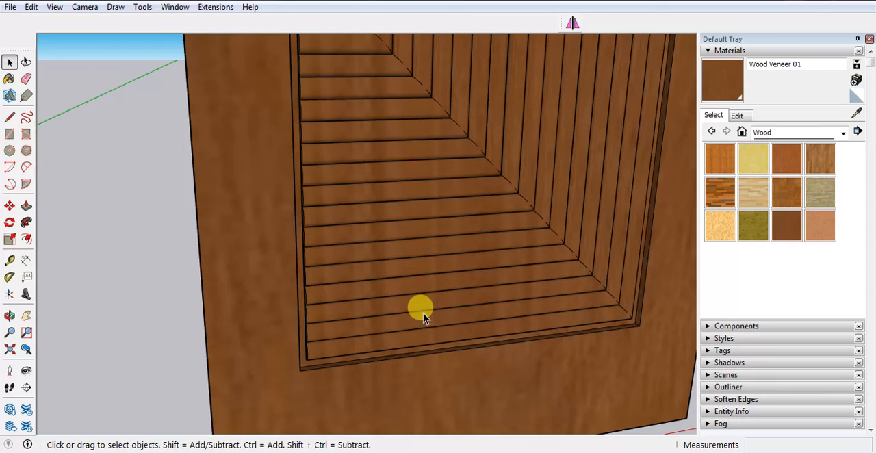
pyautogui.doubleClick(422, 315)
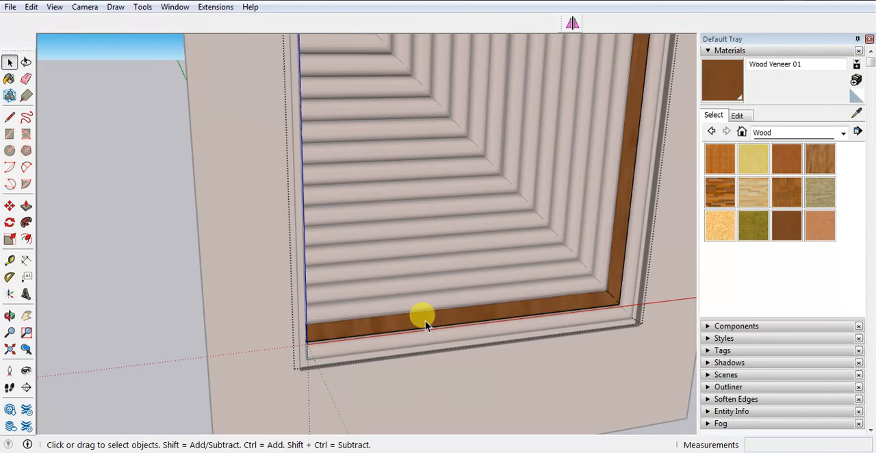
pyautogui.click(424, 316)
pyautogui.press('b')
pyautogui.press('space')
pyautogui.click(108, 271)
pyautogui.scroll(-10, 504, 313)
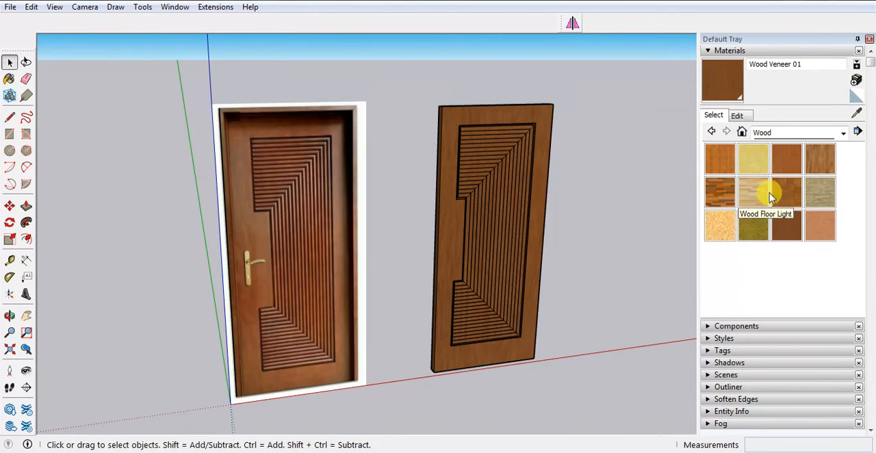
# Paint the door panel and all of its mouldings with the Wood Cherry Original material.
pyautogui.click(771, 197)
pyautogui.click(534, 219)
pyautogui.press('space')
pyautogui.click(472, 205)
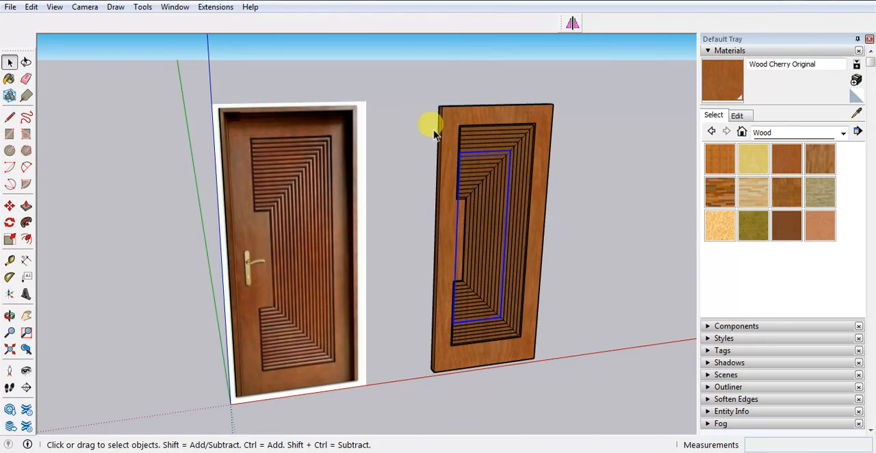
pyautogui.moveTo(406, 84); pyautogui.dragTo(660, 397)
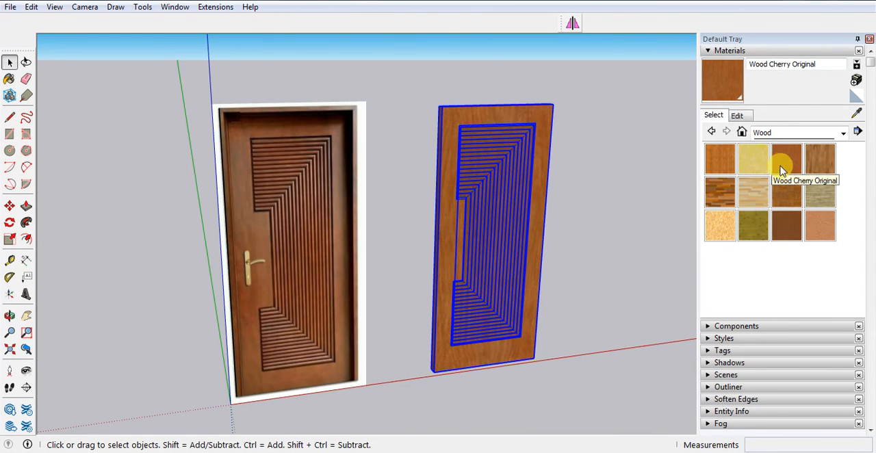
pyautogui.click(784, 170)
pyautogui.click(479, 201)
pyautogui.press('space')
pyautogui.click(575, 229)
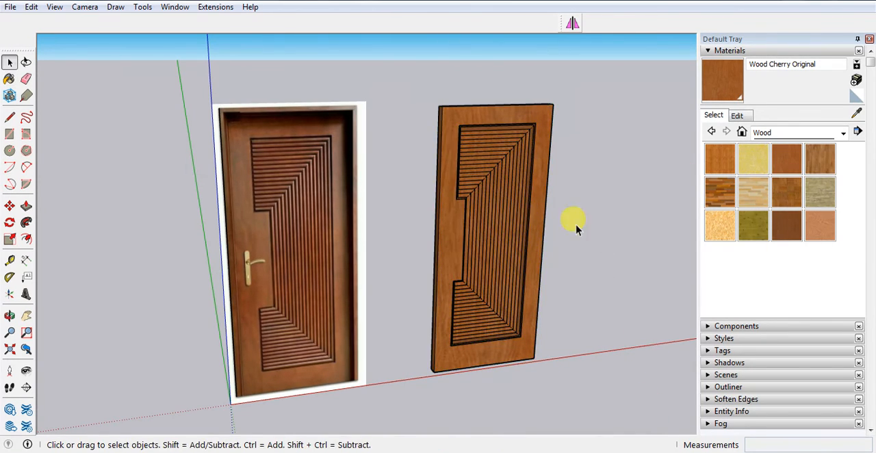
# Compare the colour and moulding detail of the painted door with the reference image, up close and from a distance.
pyautogui.scroll(3, 301, 315)
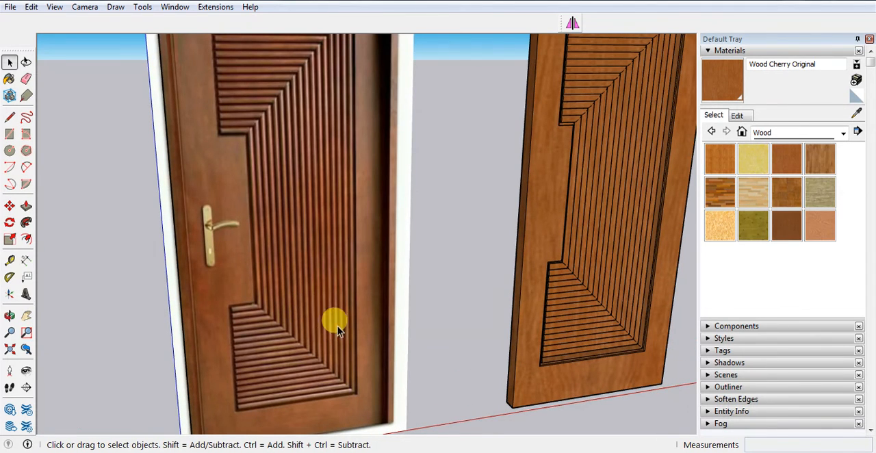
pyautogui.scroll(4, 214, 310)
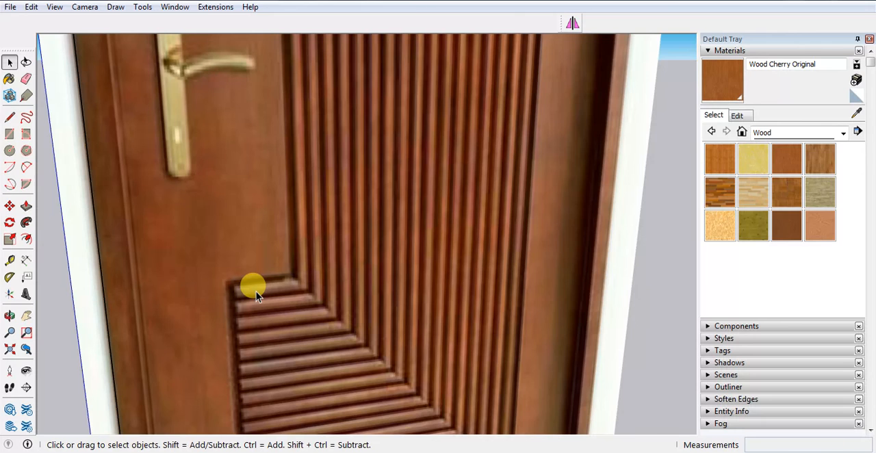
pyautogui.scroll(-5, 256, 292)
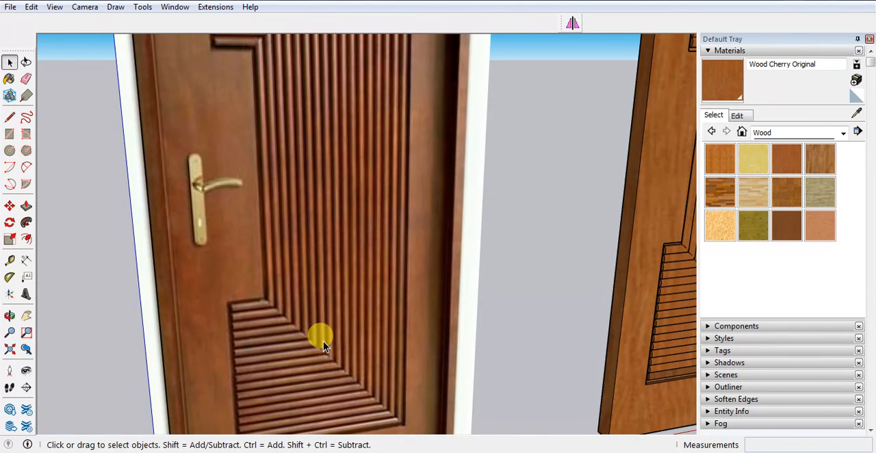
pyautogui.scroll(-8, 303, 362)
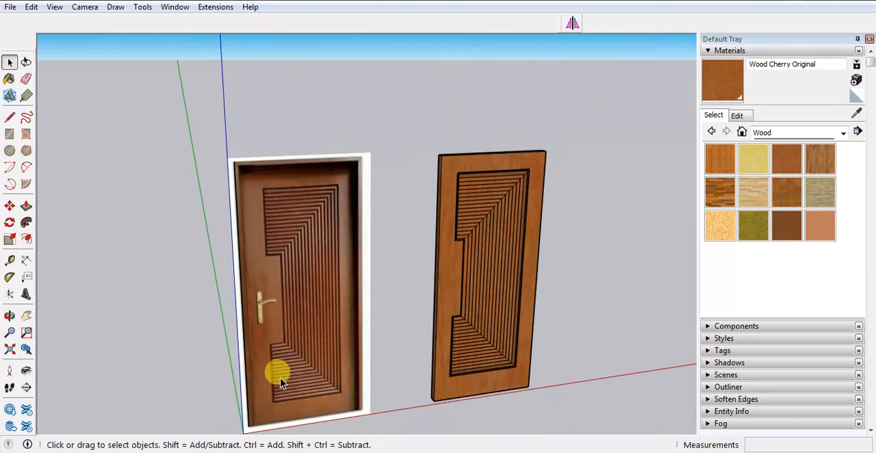
pyautogui.scroll(4, 533, 396)
pyautogui.scroll(-2, 547, 268)
pyautogui.scroll(2, 320, 380)
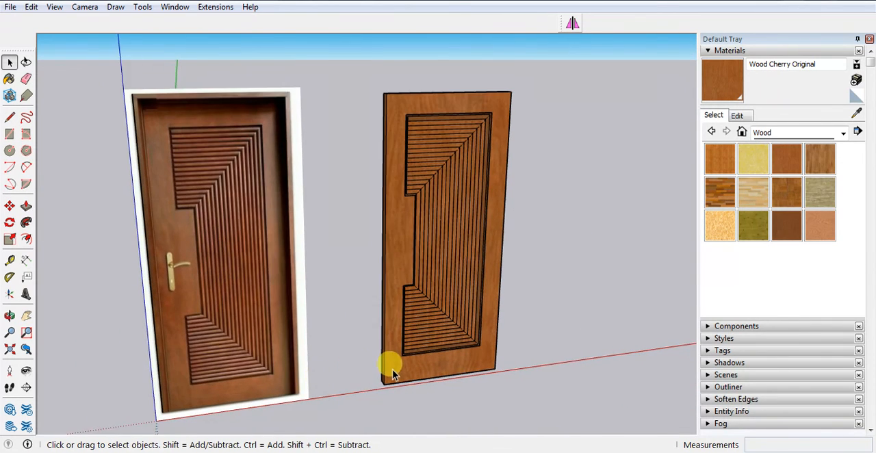
pyautogui.scroll(2, 391, 363)
pyautogui.scroll(-2, 392, 361)
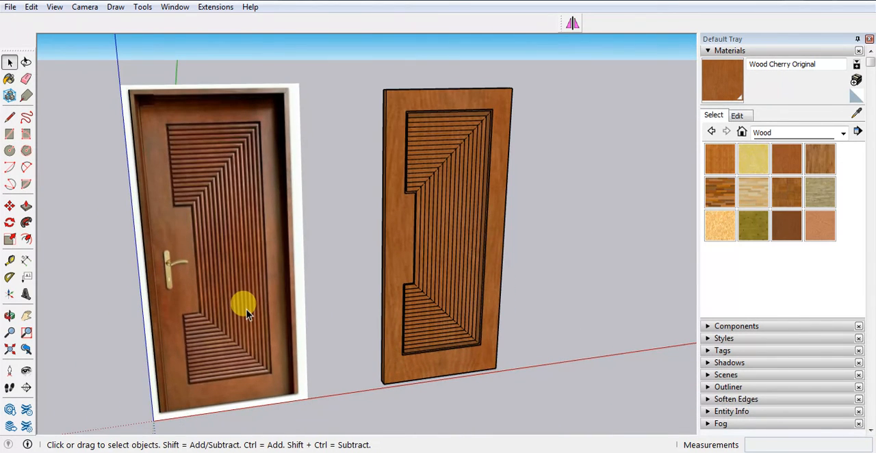